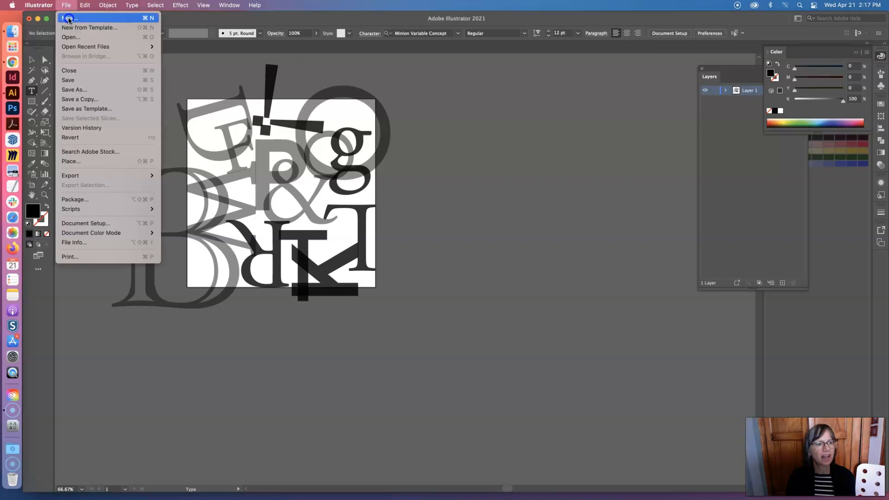
Create a new document with ten 6 × 6 in artboards spaced 4 in apart
click(68, 18)
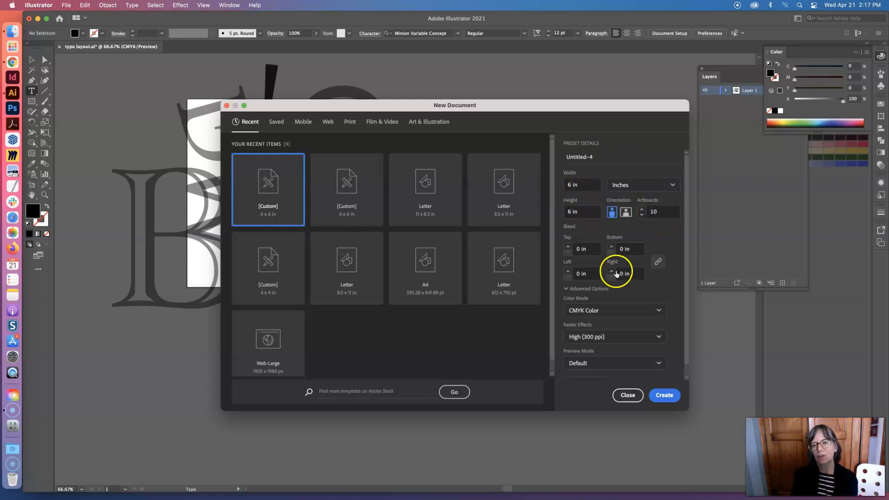
scroll(624, 288, down, 1)
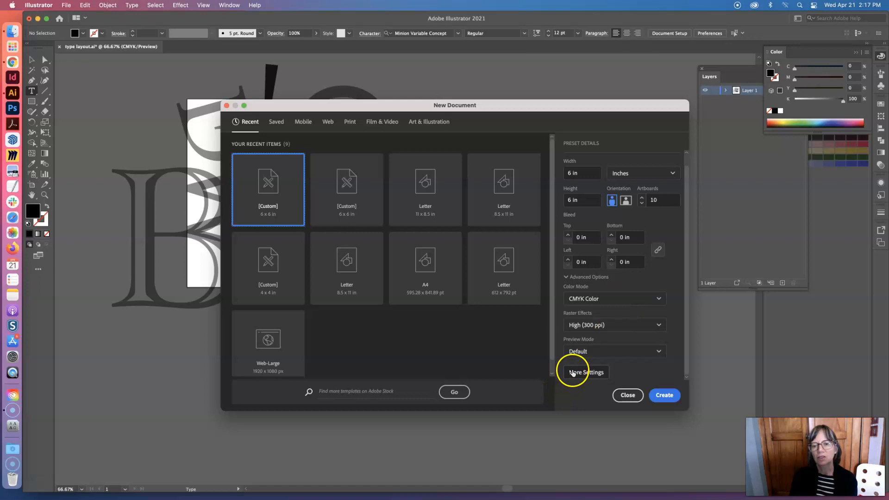
click(587, 373)
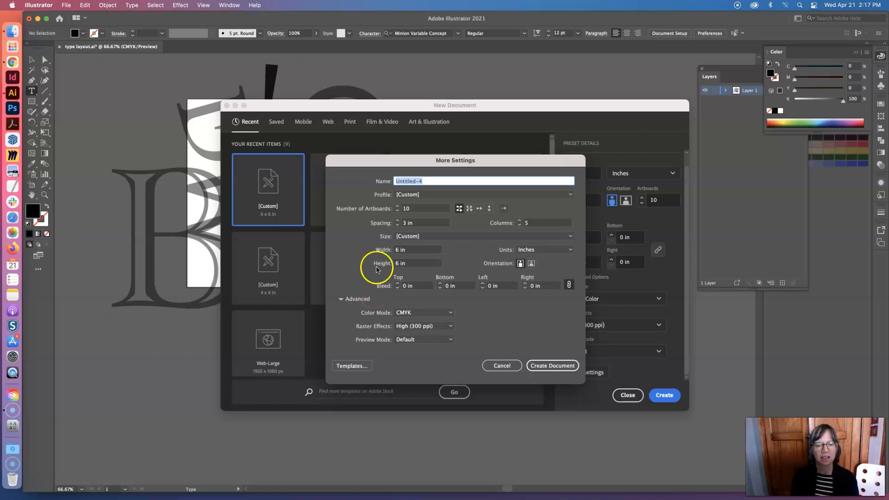
click(404, 223)
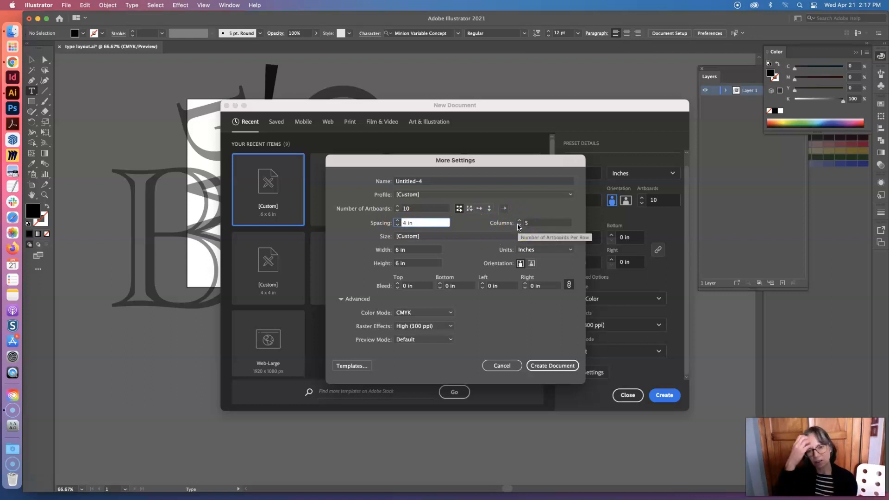
click(557, 367)
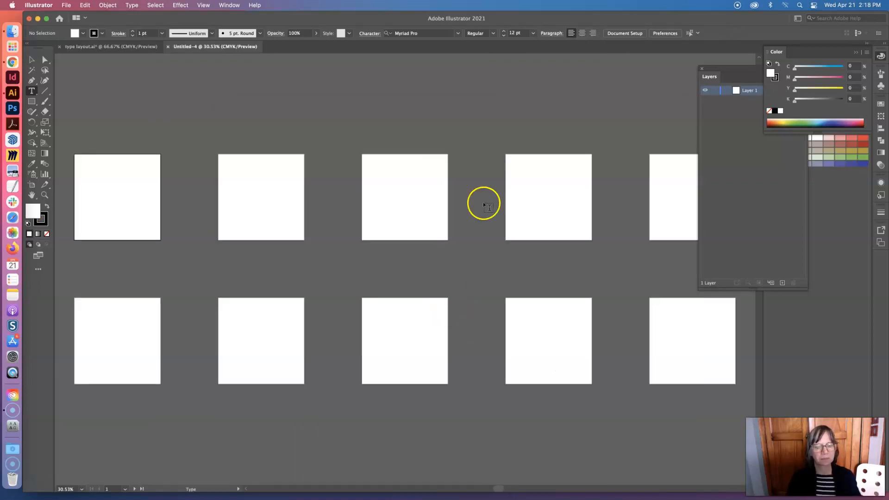
Place a capital L as point type near the upper-left corner of the third artboard in the first row
scroll(514, 171, down, 1)
key(super+space)
super+click(424, 192)
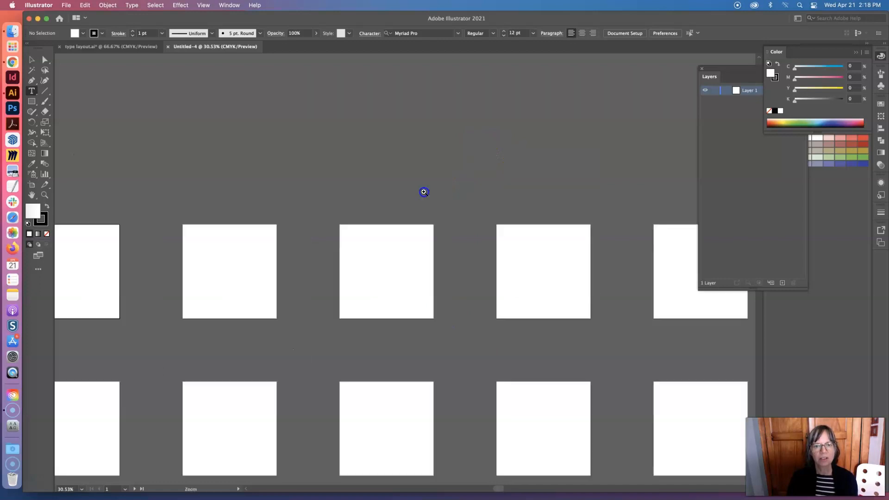
super+click(396, 273)
super+click(396, 273)
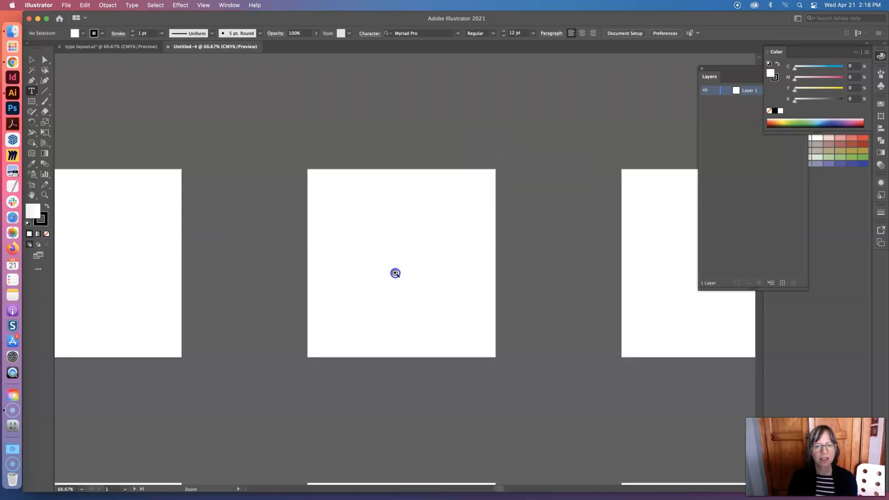
super+click(395, 273)
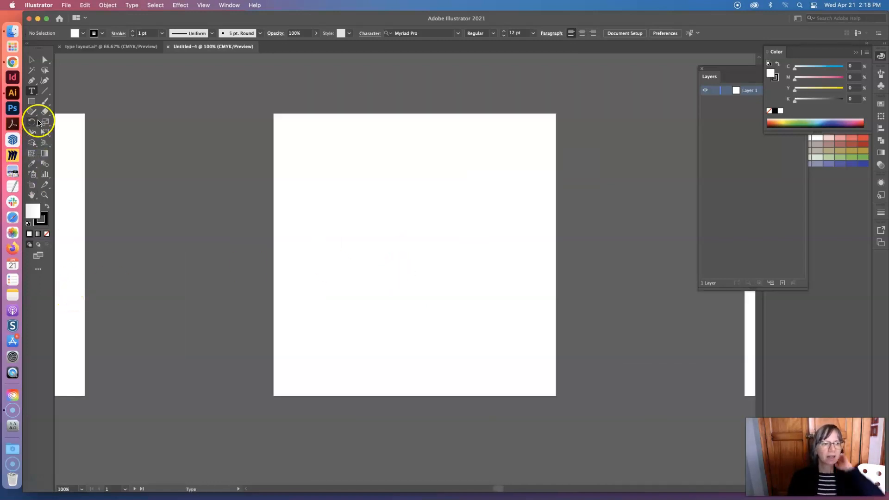
click(289, 139)
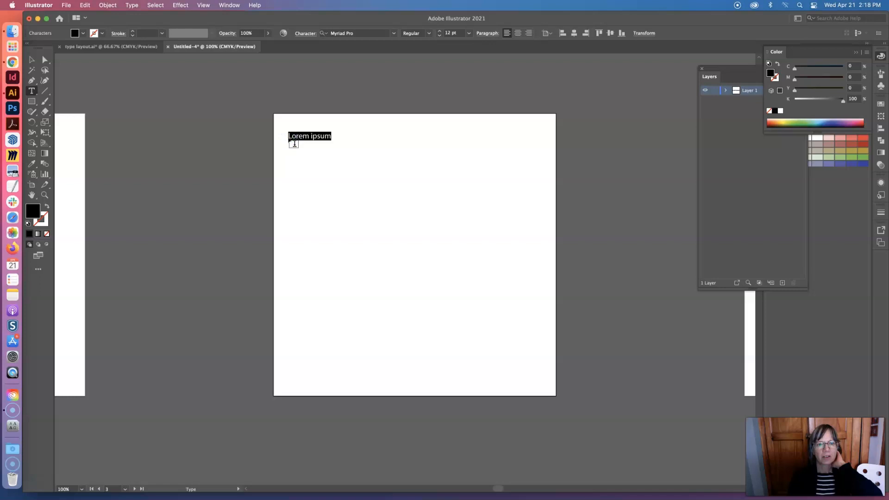
text(L)
Set the L's font size to 72 pt
click(292, 135)
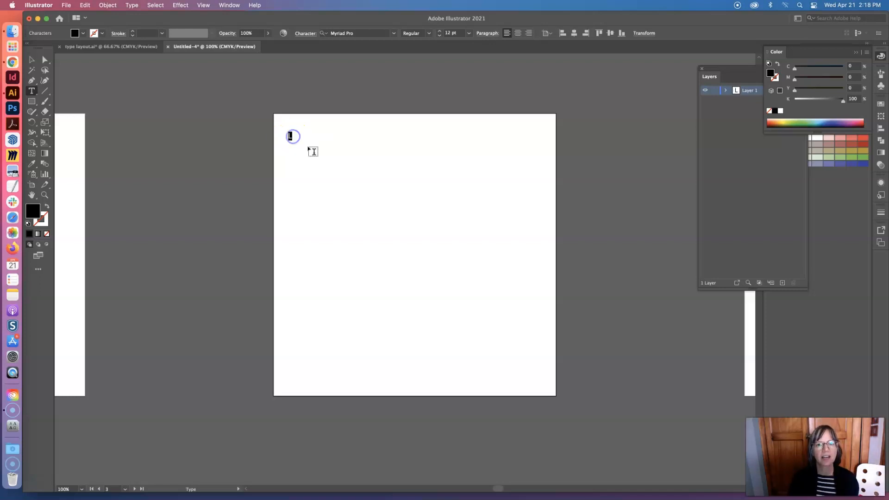
click(469, 33)
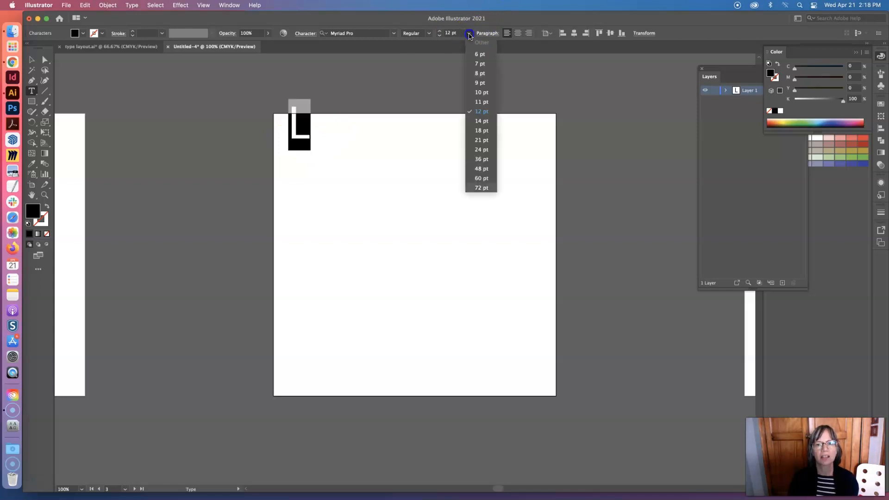
click(480, 188)
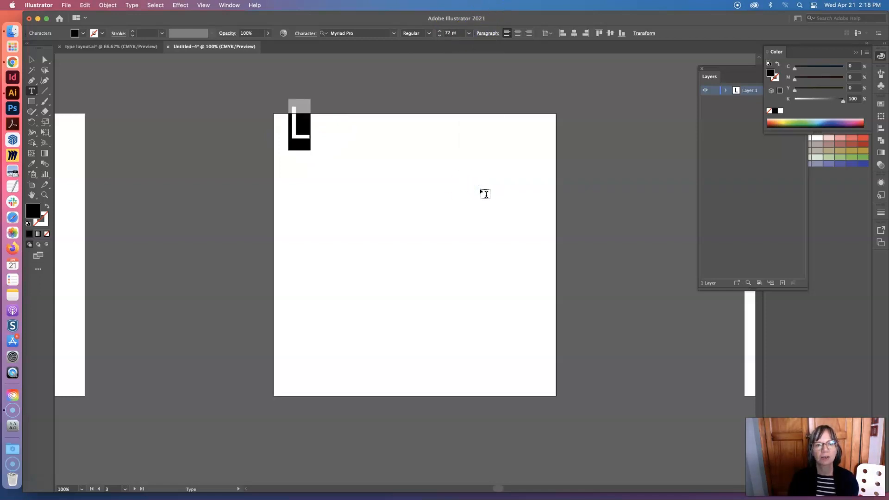
Scale the L up proportionally to about 285 pt and move it to the artboard's lower-left area
click(32, 59)
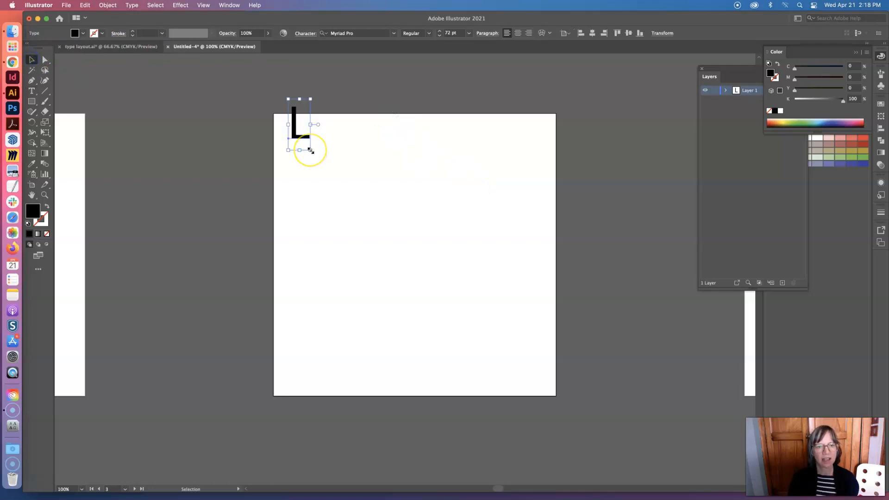
drag(310, 150, 376, 317)
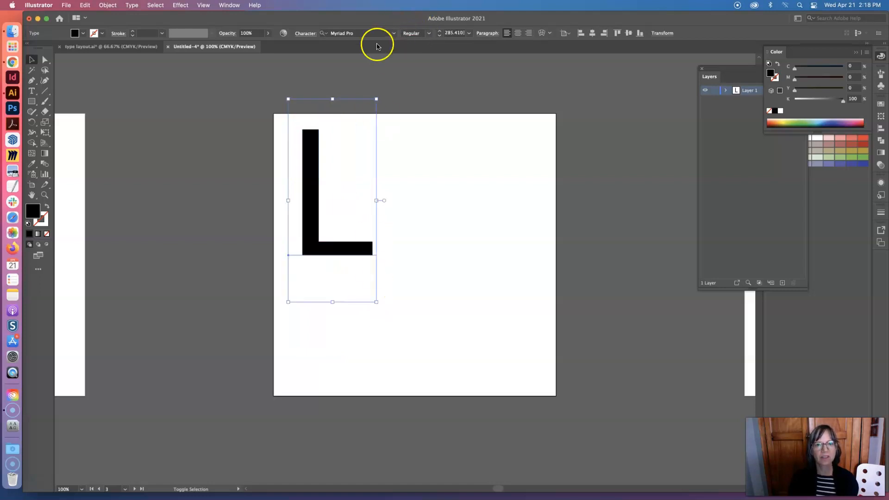
drag(314, 153, 312, 230)
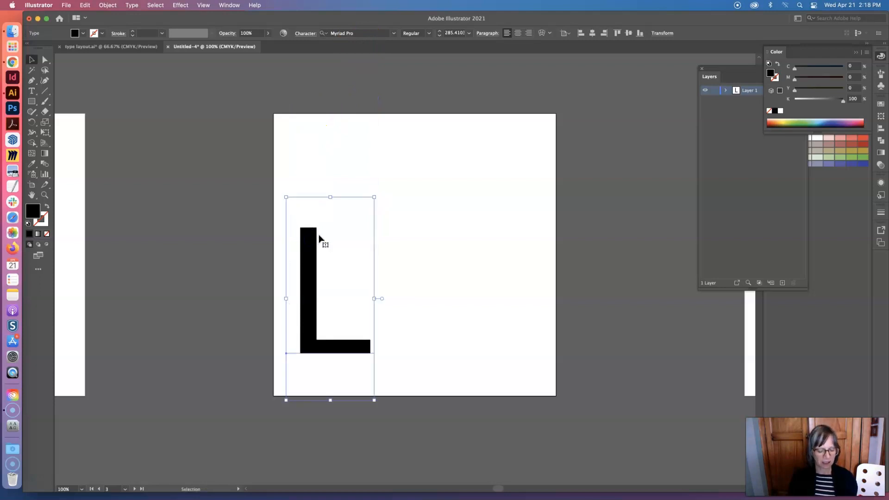
Duplicate the L up and to its right, and change the copy's font to Garamond 3
key(super+v)
drag(345, 246, 404, 210)
click(32, 90)
double_click(451, 229)
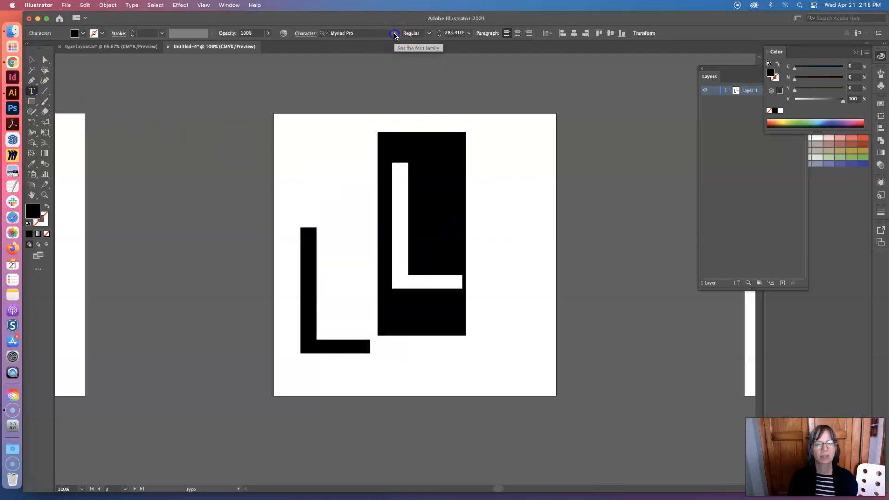
click(394, 34)
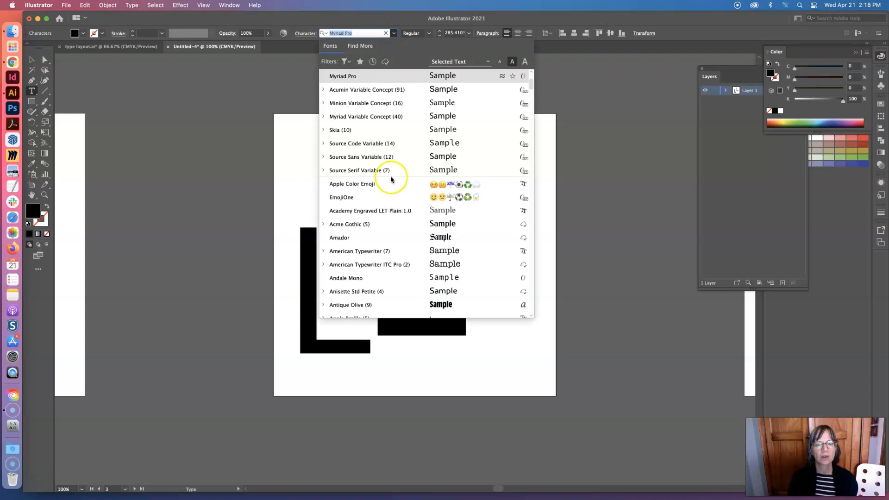
scroll(396, 260, down, 6)
scroll(395, 262, down, 10)
scroll(394, 263, down, 3)
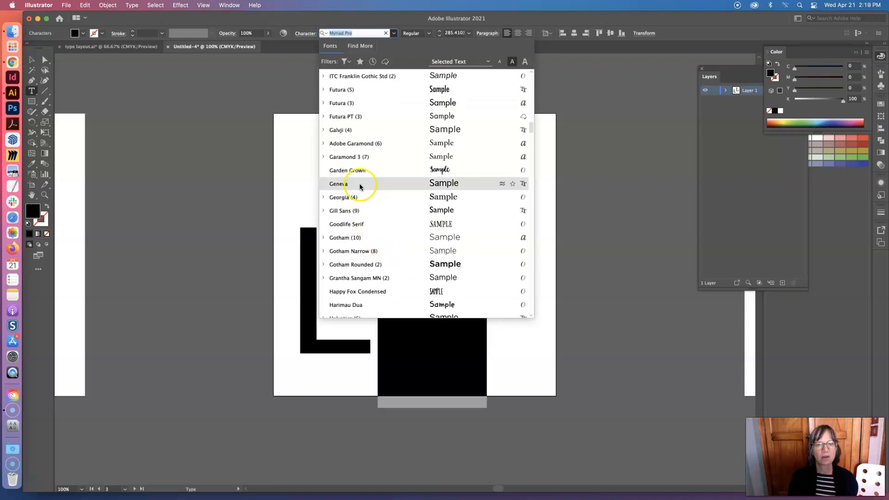
click(353, 158)
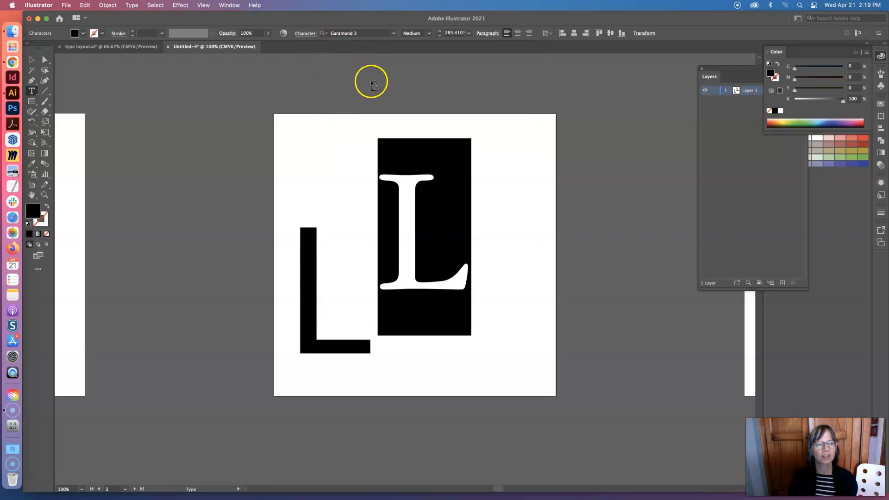
Move the Garamond L to the artboard's lower-right area
click(32, 61)
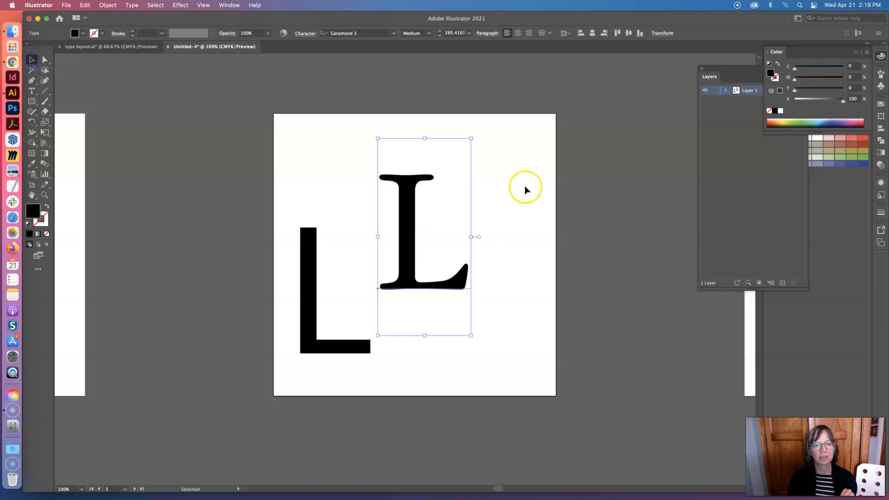
drag(415, 203, 452, 184)
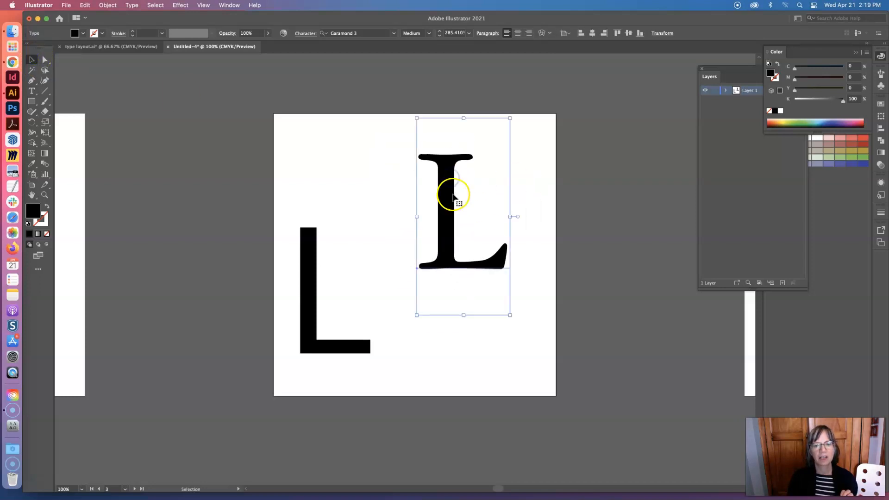
drag(453, 173, 490, 272)
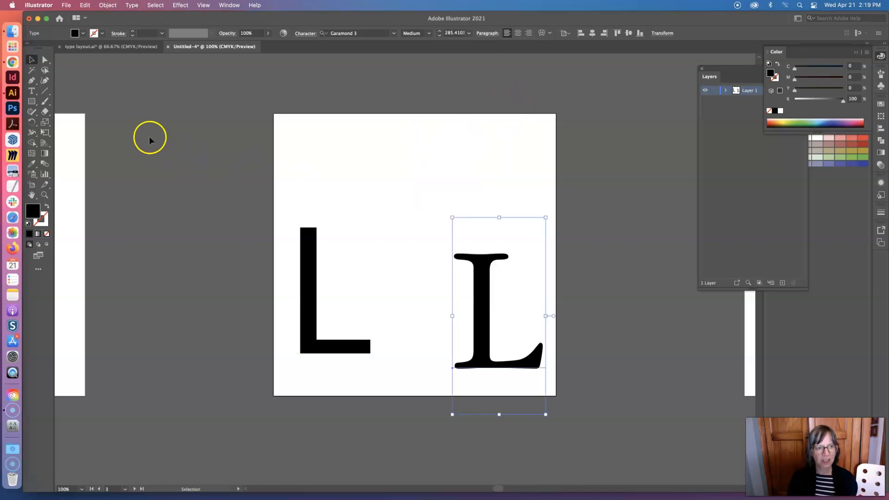
Replace the Garamond L with a lowercase g and move it to the artboard's upper-right area
click(32, 91)
drag(478, 327, 536, 332)
text(g)
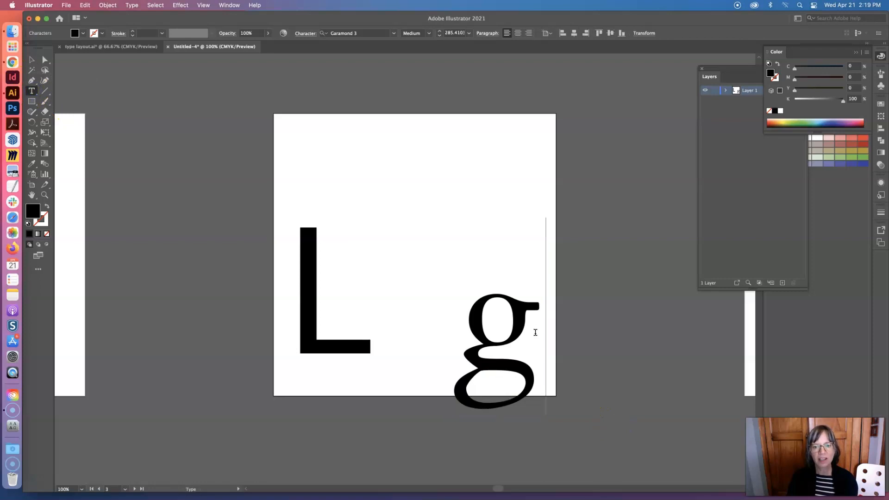
click(31, 59)
click(491, 319)
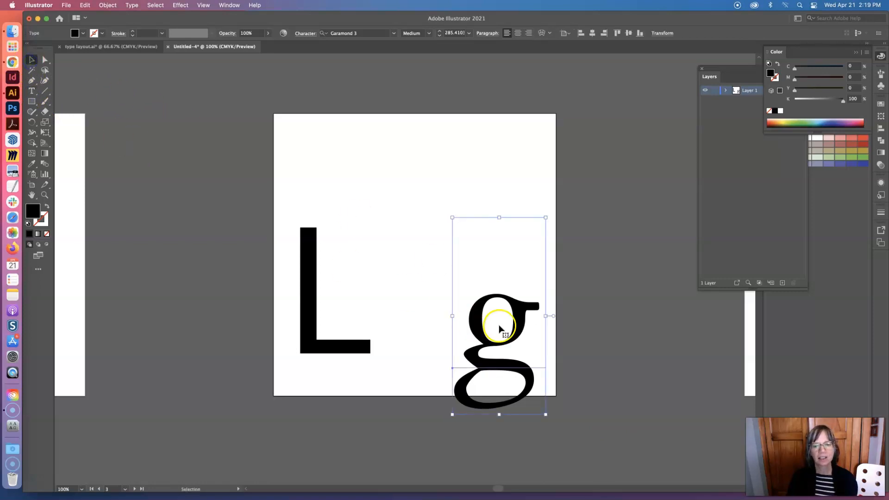
drag(483, 317, 467, 195)
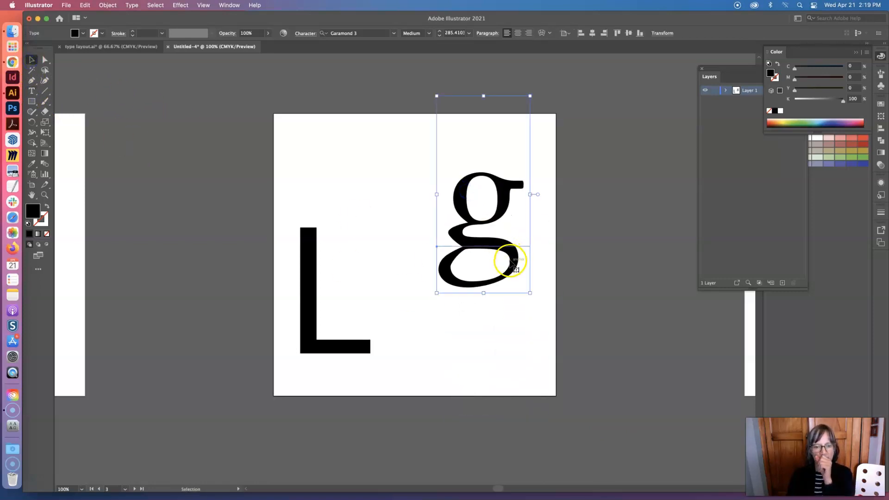
drag(483, 245, 487, 254)
Duplicate the g, replace the copy's character with a question mark, and position it between the L and the g
key(super+c)
key(super+v)
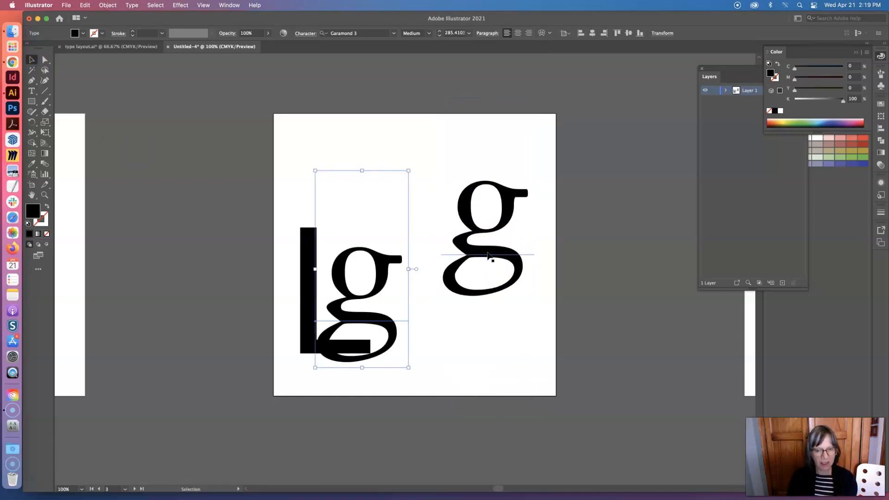
drag(377, 270, 402, 196)
click(32, 91)
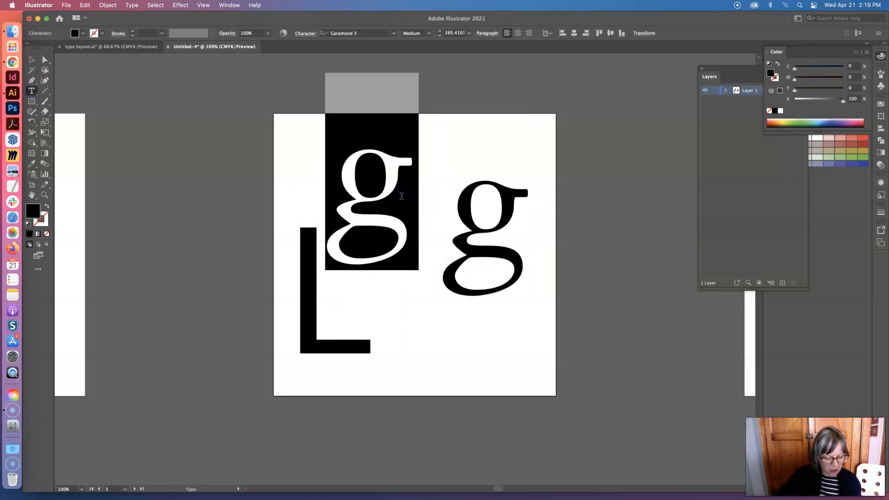
text(?)
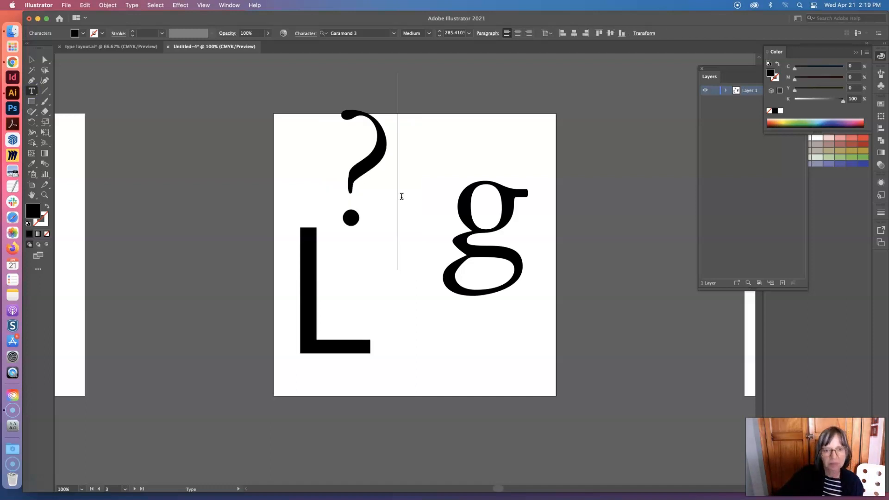
click(32, 59)
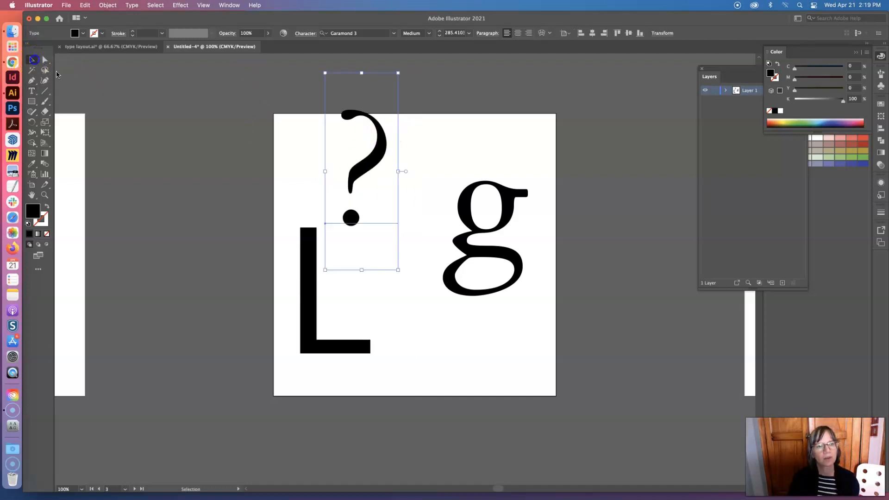
drag(357, 175, 410, 298)
Duplicate the question mark, place the copy above the L, and scale it down to about 154.5 pt
key(super+c)
key(super+v)
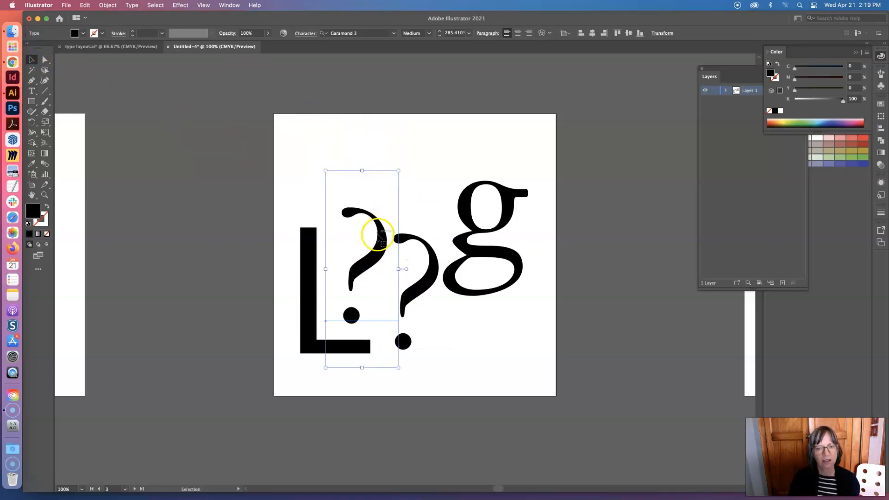
drag(371, 226, 380, 173)
drag(409, 315, 374, 238)
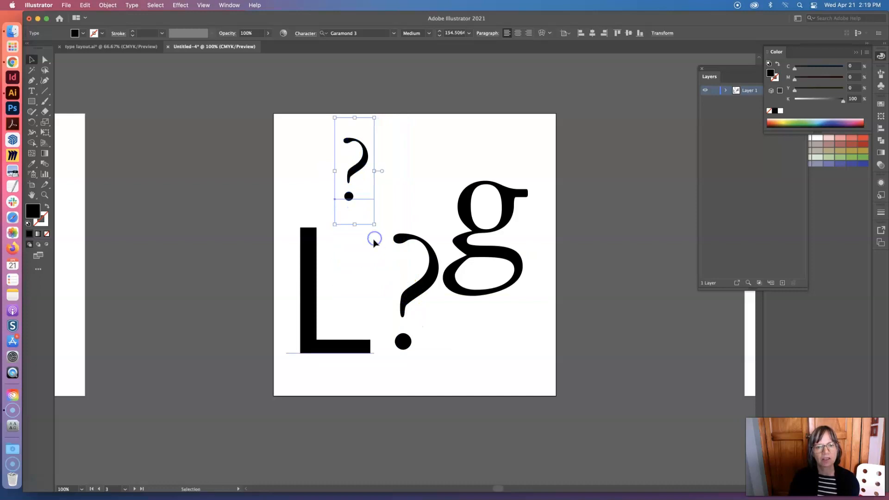
Set the font of the small question mark above the L to DIN
click(32, 90)
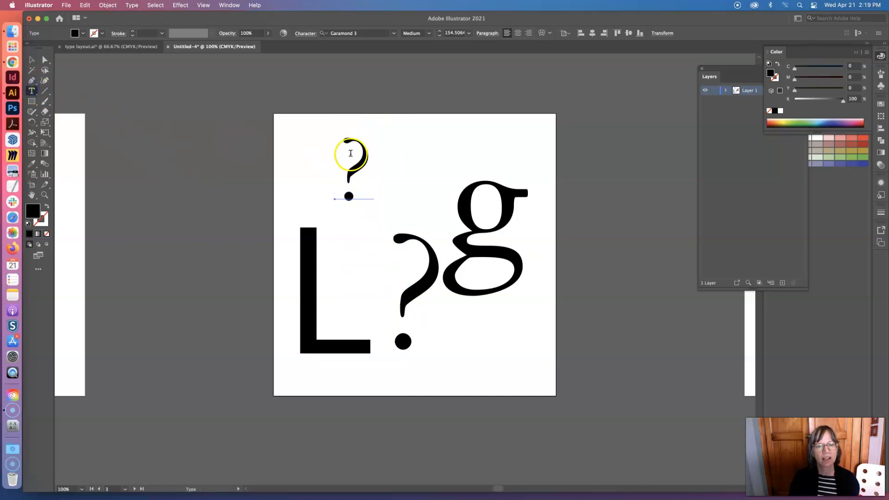
drag(350, 149, 364, 159)
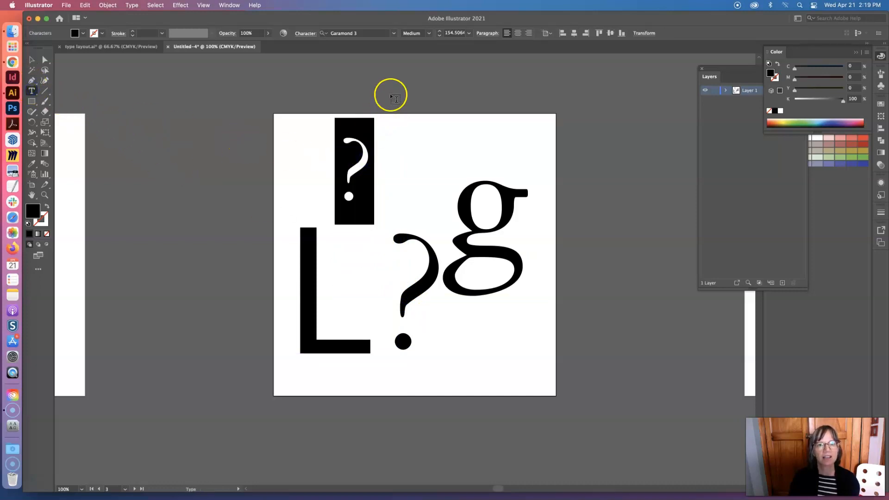
click(393, 33)
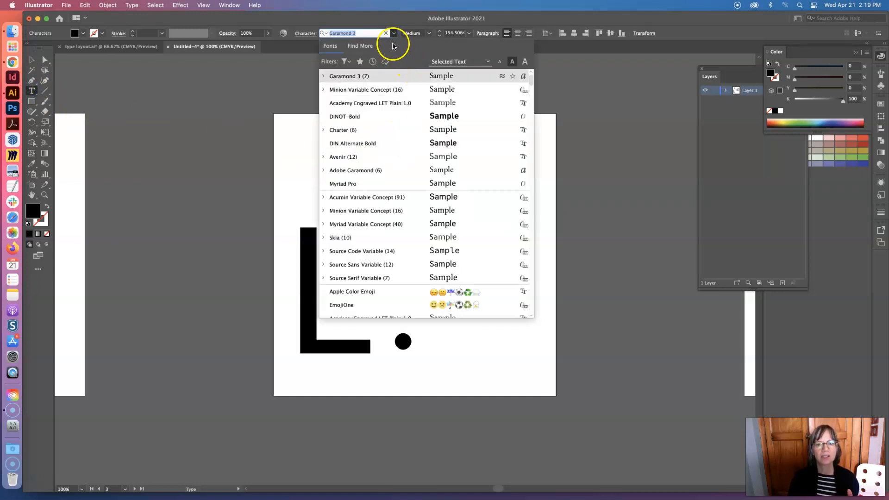
scroll(373, 175, down, 15)
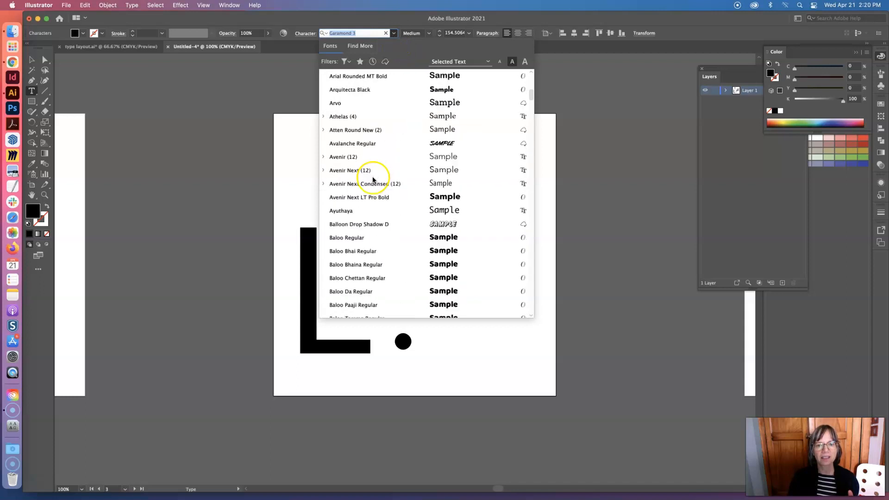
scroll(372, 185, down, 10)
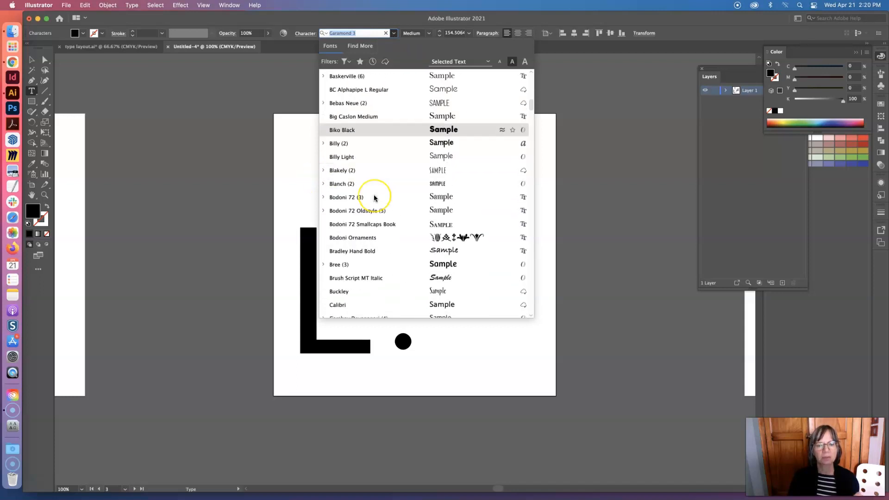
scroll(378, 200, down, 8)
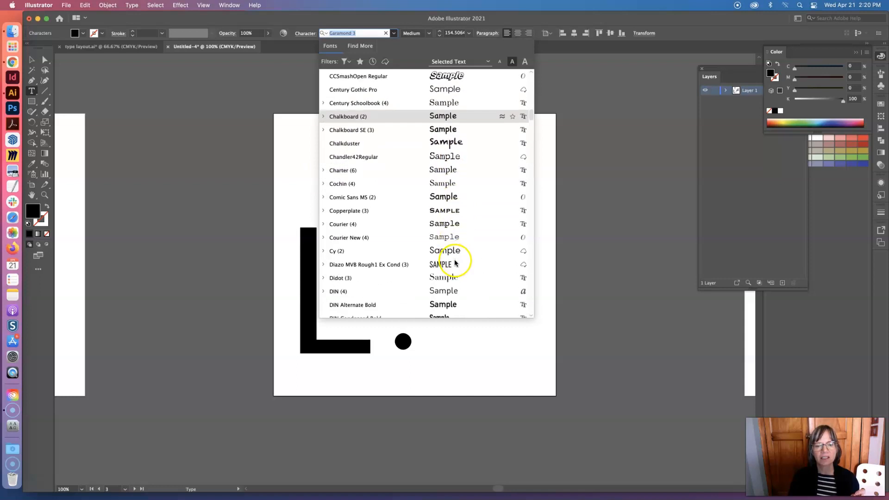
scroll(456, 255, down, 5)
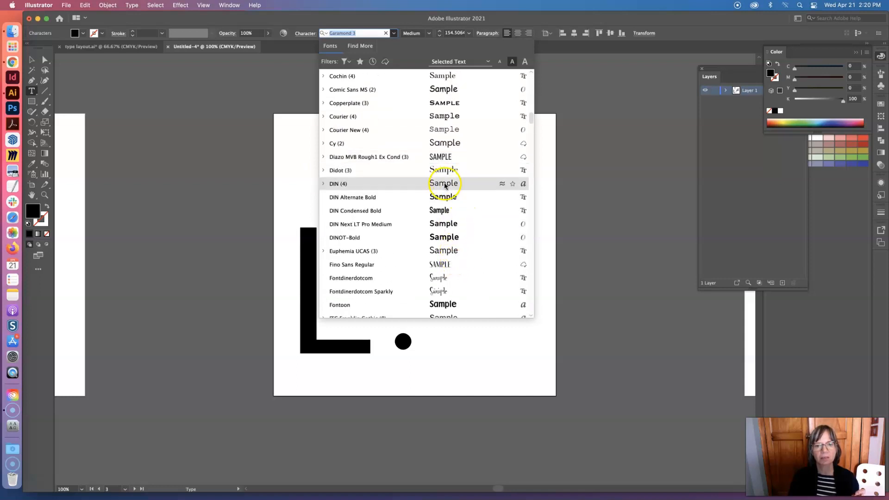
click(445, 184)
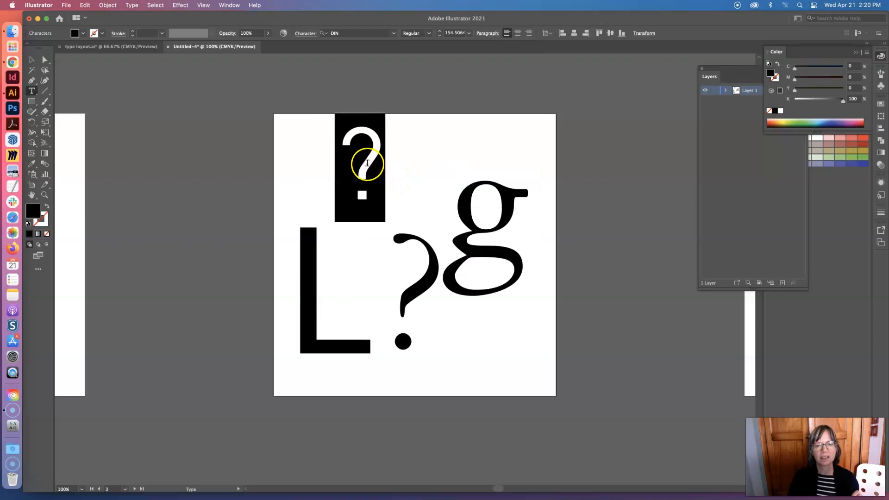
Select the small question mark's character and preview it in the available fonts
click(365, 164)
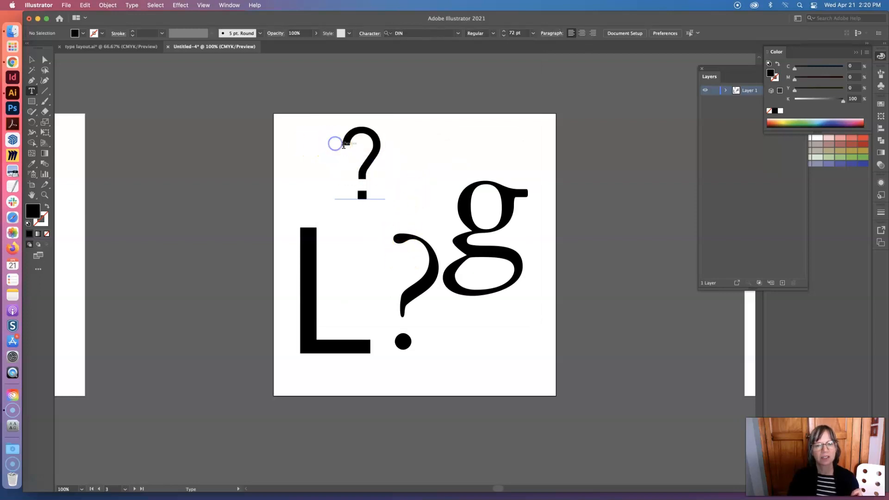
double_click(336, 145)
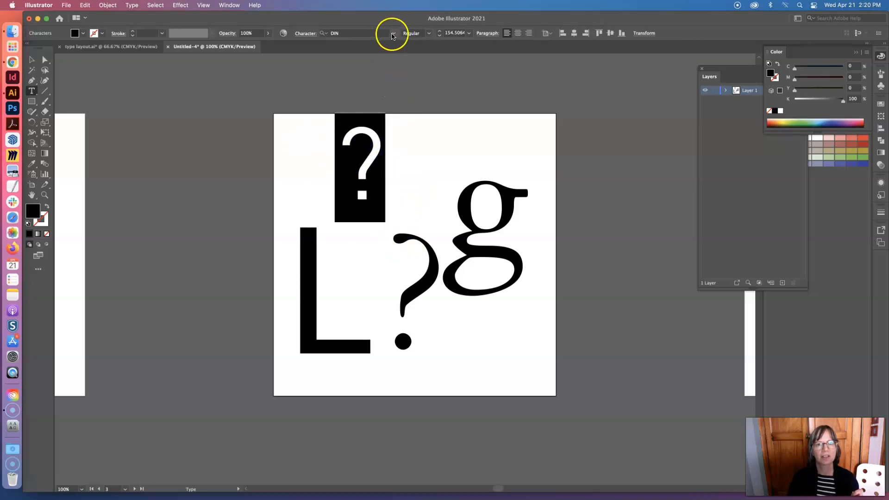
click(394, 33)
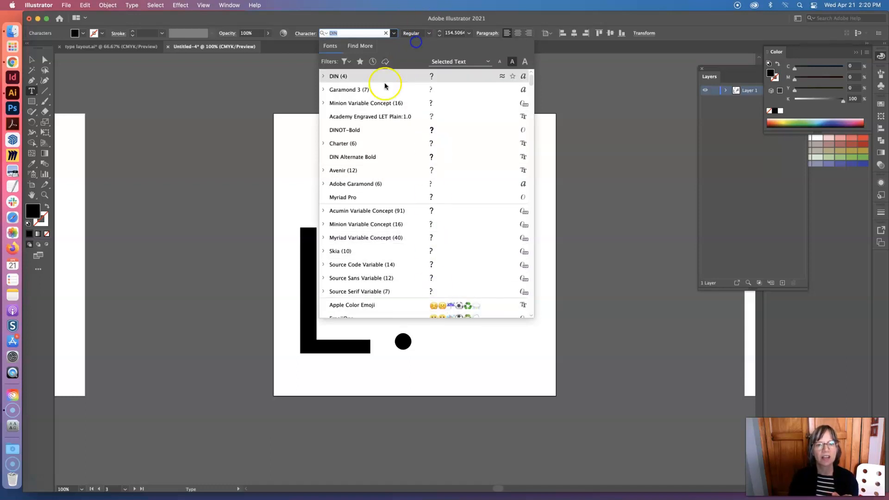
click(266, 136)
Move the DIN question mark directly above the L, duplicate it beside the original, and replace the copy's character with R
click(31, 60)
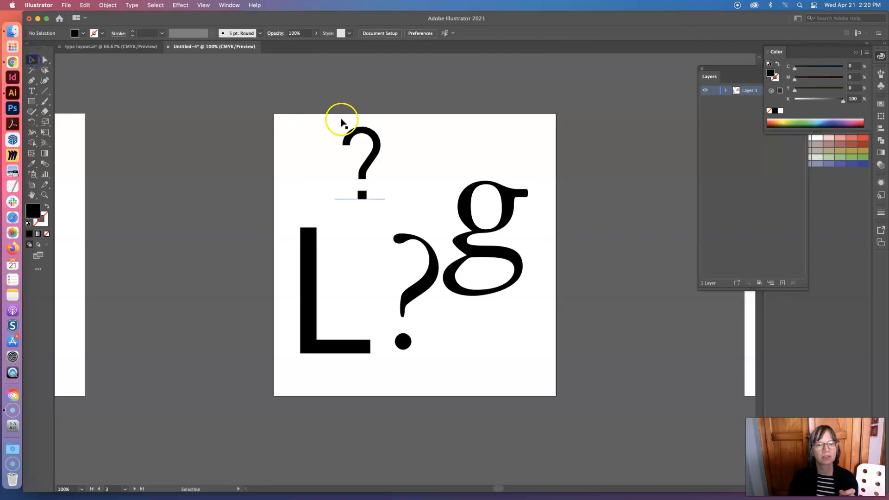
drag(355, 134, 392, 105)
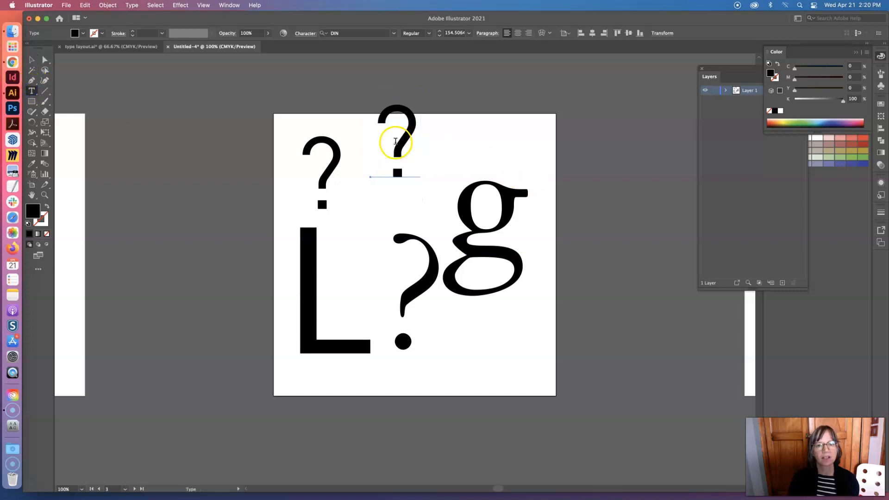
double_click(408, 141)
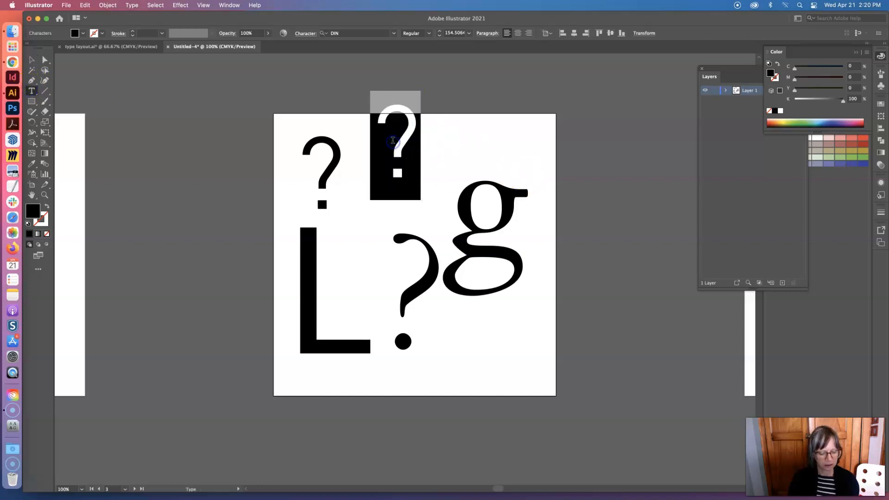
text(R)
Set the R's font to Balloon Drop Shadow D
drag(435, 144, 383, 144)
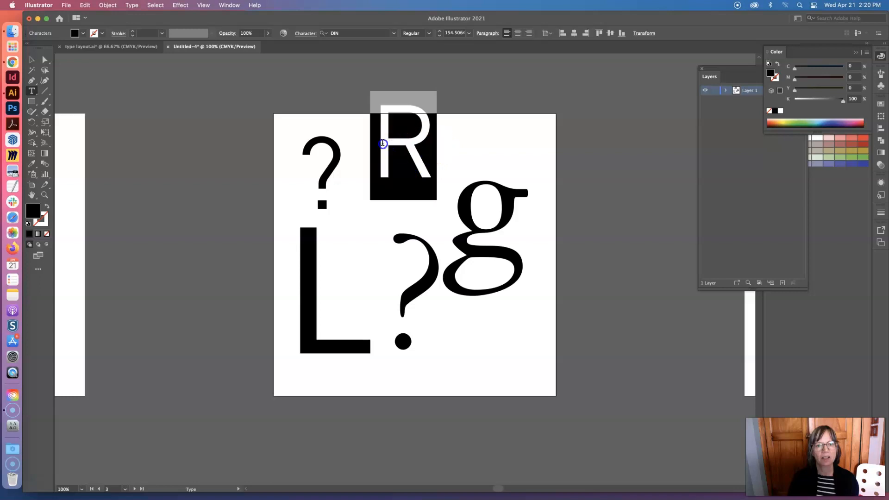
click(393, 35)
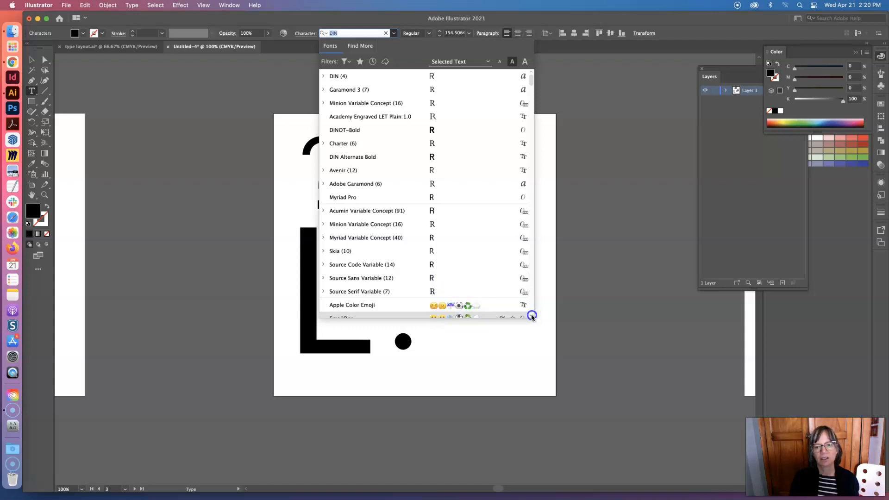
scroll(532, 315, down, 3)
scroll(533, 317, down, 5)
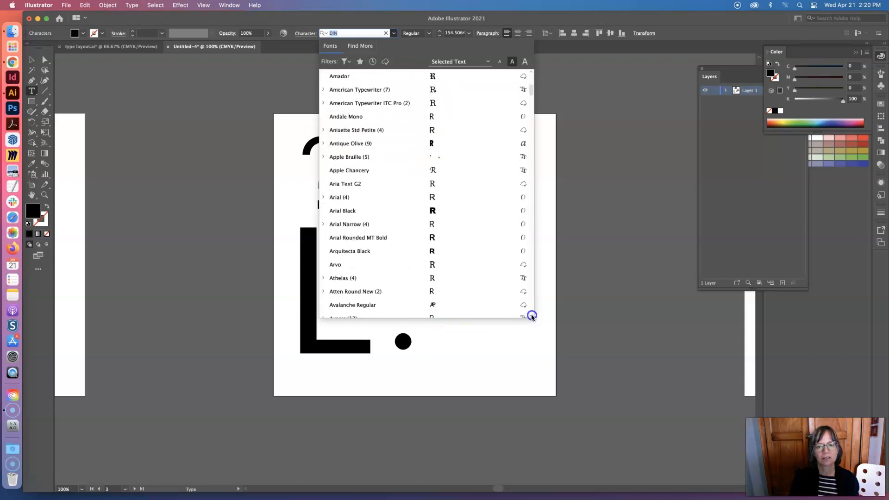
scroll(532, 317, down, 3)
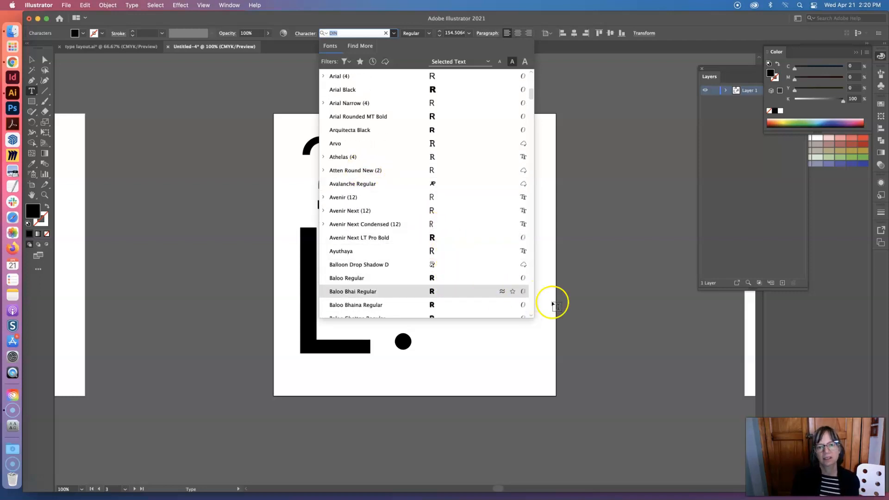
scroll(529, 312, down, 2)
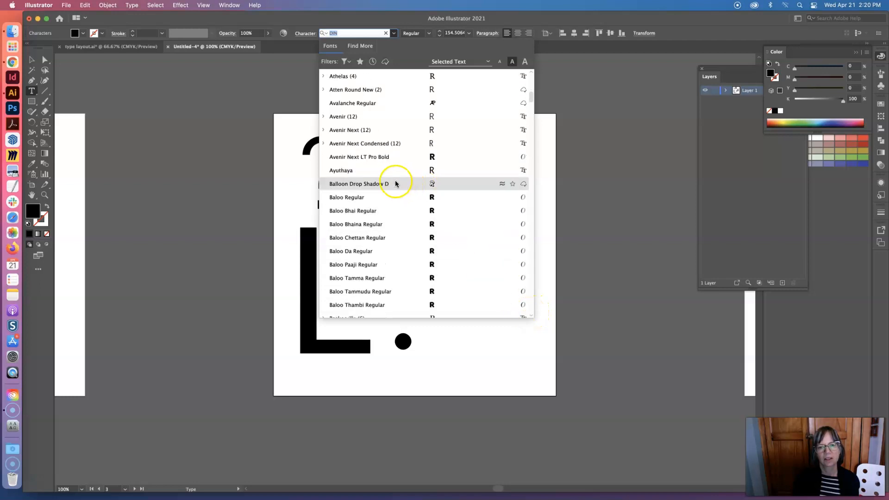
click(395, 183)
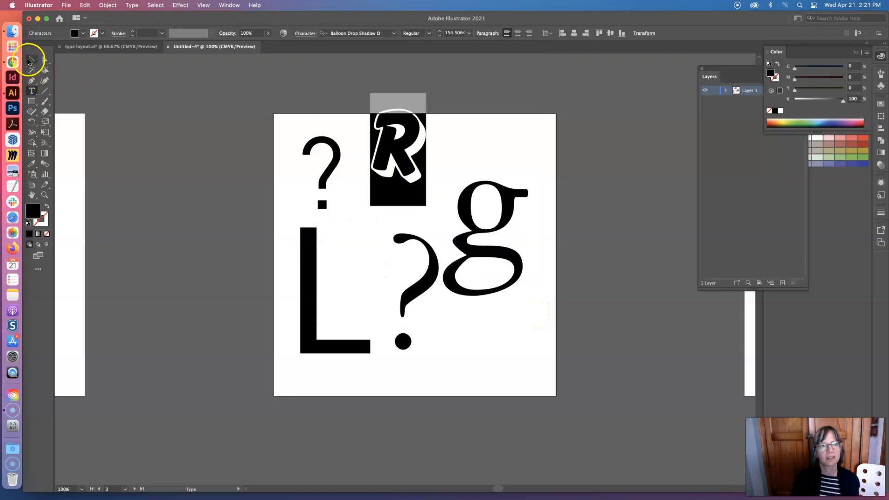
Move the R into the L's inner corner, duplicate it beside the small question mark, and replace the copy's character with T
click(29, 60)
drag(382, 167, 356, 298)
drag(388, 252, 397, 158)
click(32, 91)
drag(403, 173, 433, 174)
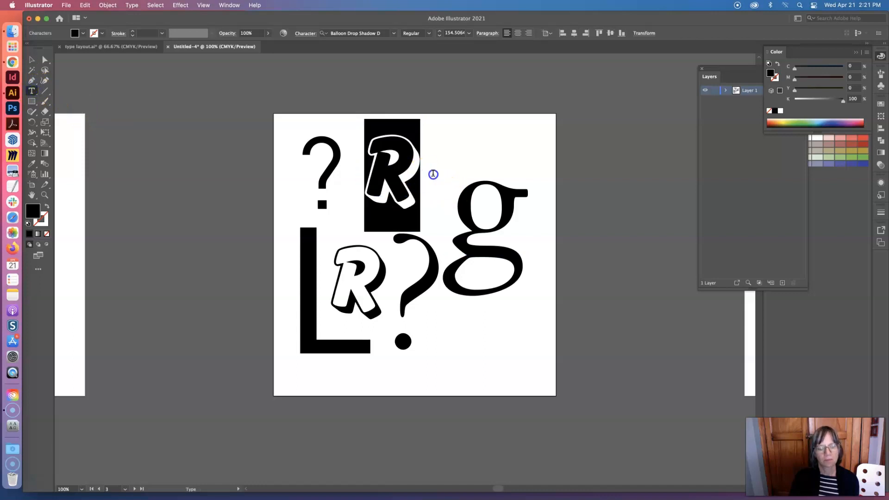
text(T)
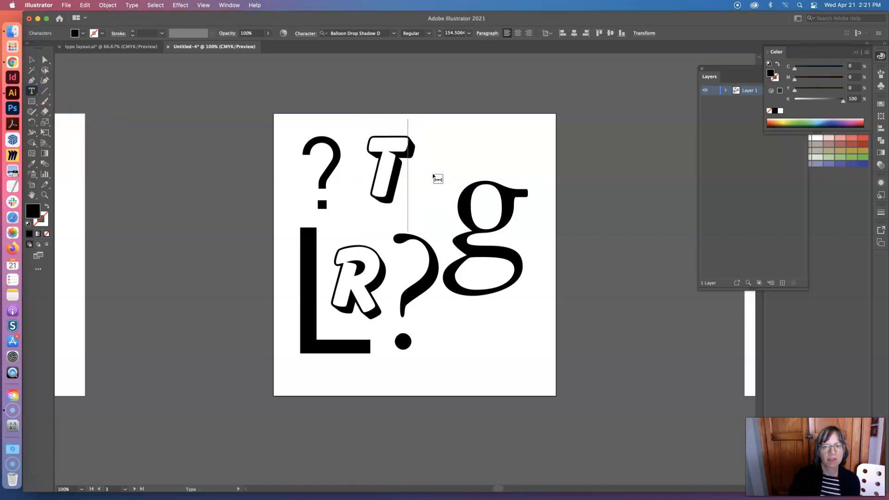
Set the T's font to Century Schoolbook
drag(379, 169, 420, 171)
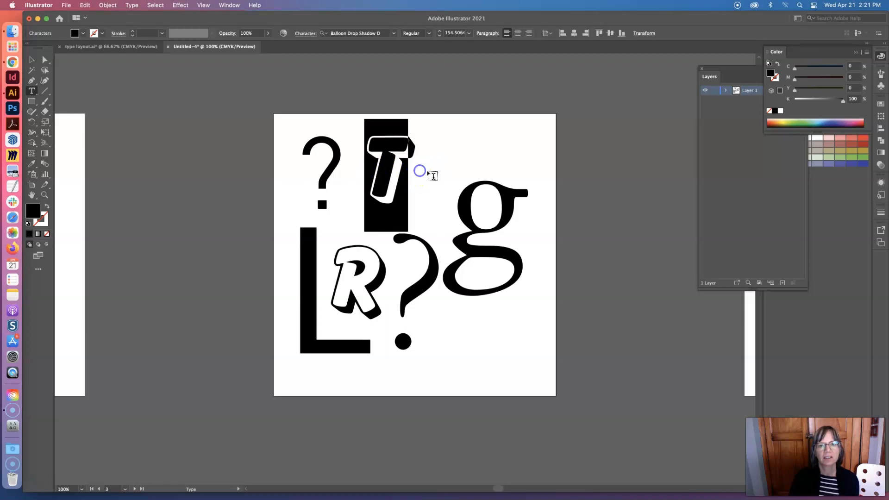
click(394, 33)
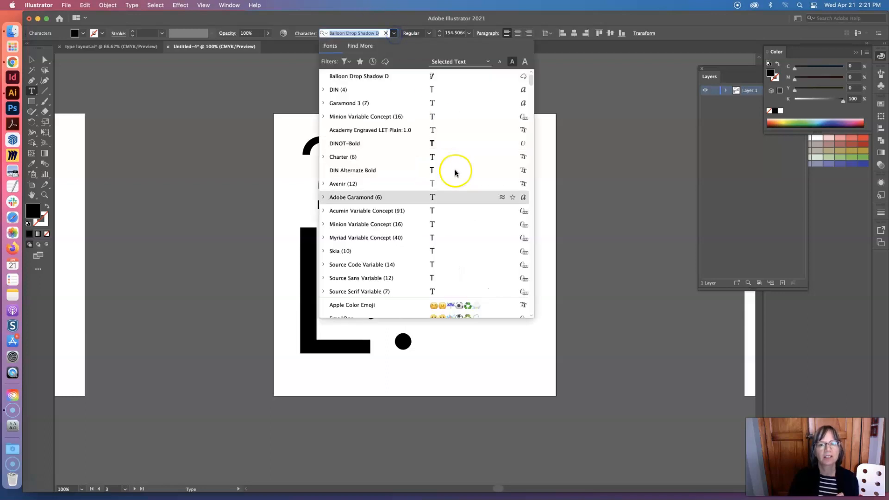
scroll(458, 204, down, 2)
scroll(454, 216, up, 8)
scroll(454, 219, down, 12)
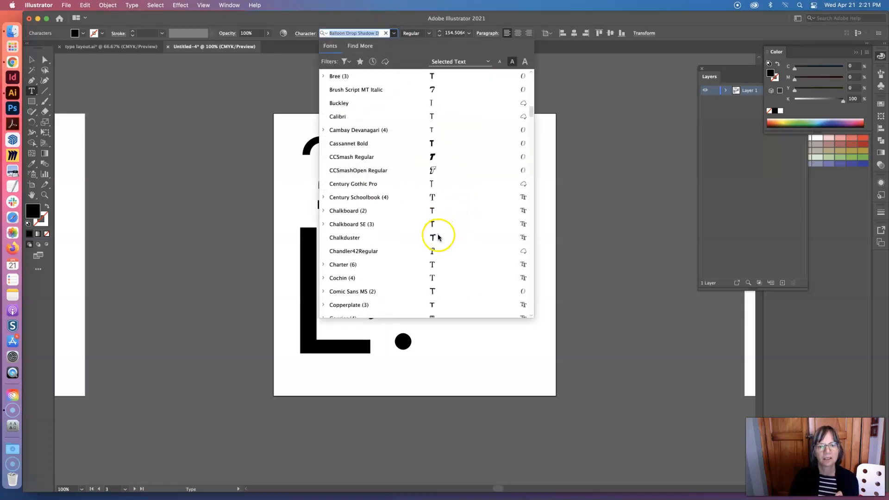
click(432, 204)
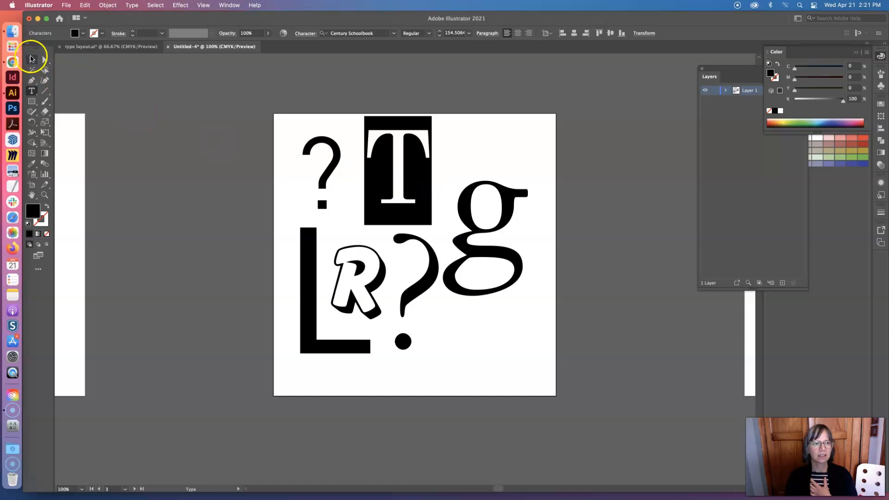
Rotate the T 90° counterclockwise and move it to the artboard's lower-right corner below the g
click(32, 58)
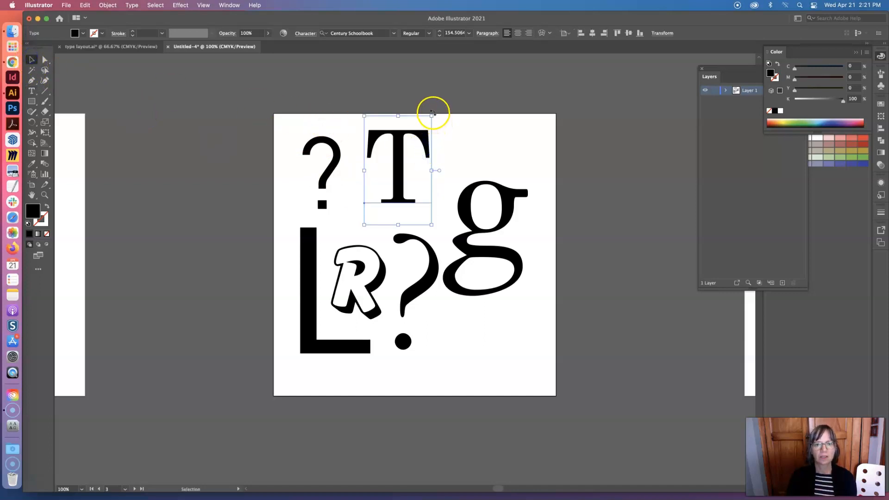
mouse_move(433, 113)
mouse_down()
mouse_move(358, 110)
mouse_move(413, 113)
mouse_move(383, 99)
mouse_move(465, 131)
mouse_move(401, 101)
mouse_move(454, 133)
mouse_move(427, 137)
mouse_move(363, 101)
mouse_move(331, 118)
mouse_up()
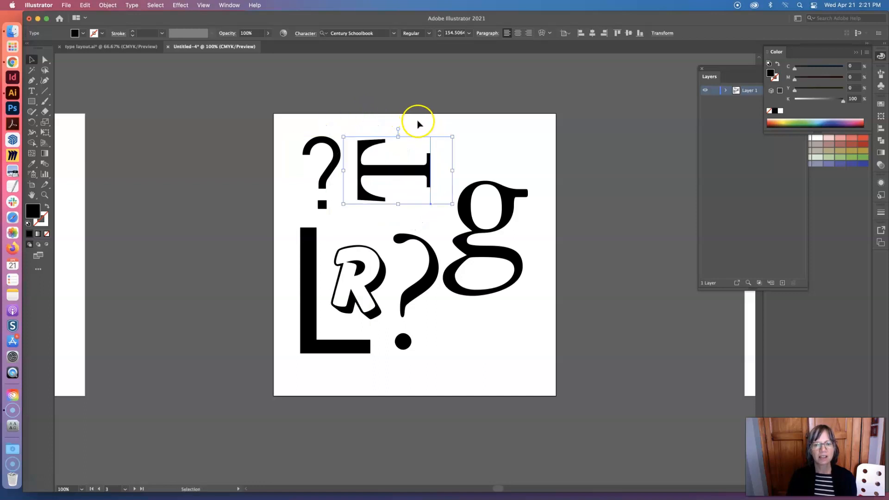
drag(380, 170, 499, 353)
Move the R to the artboard's upper edge beside the small question mark, and the large question mark down against the L's foot
drag(391, 305, 445, 182)
drag(415, 291, 391, 323)
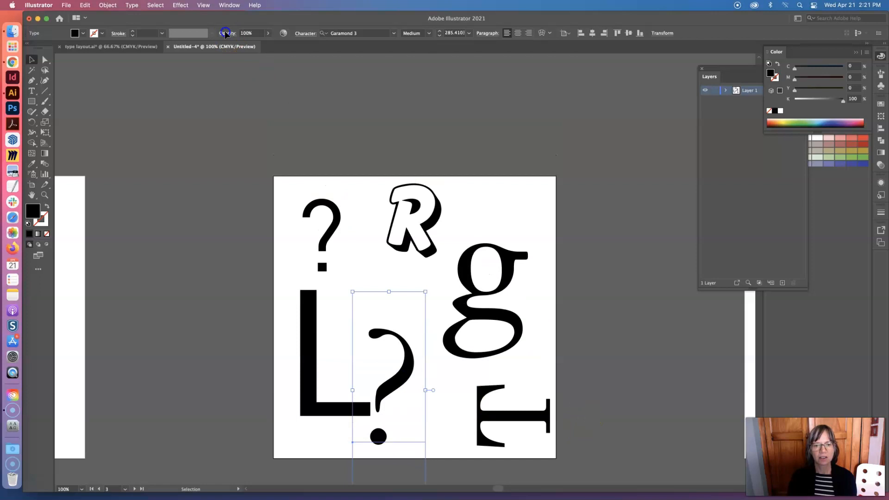
Select all the characters in the document, then copy and paste them as a second overlapping set
scroll(323, 224, up, 5)
key(super+a)
scroll(375, 107, down, 3)
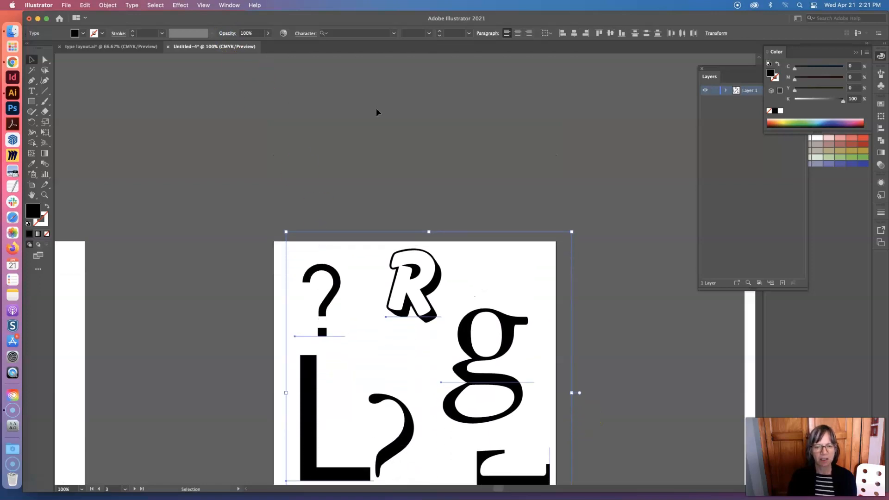
scroll(384, 109, down, 2)
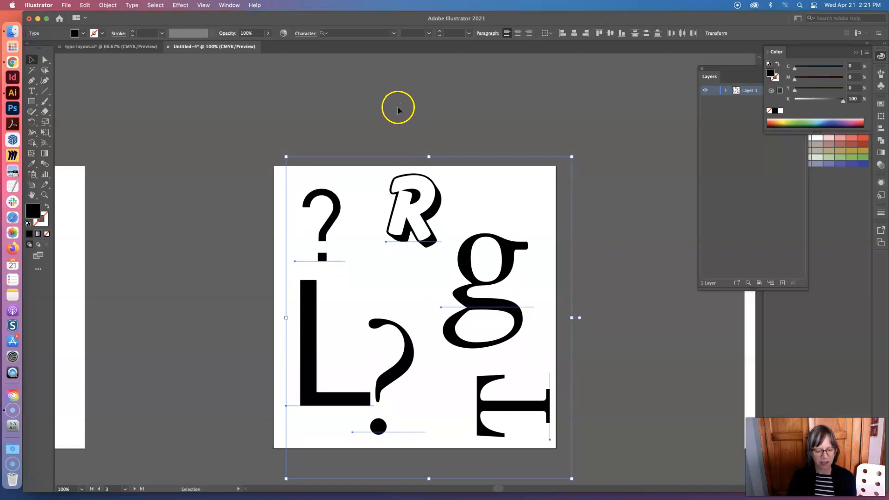
key(super+v)
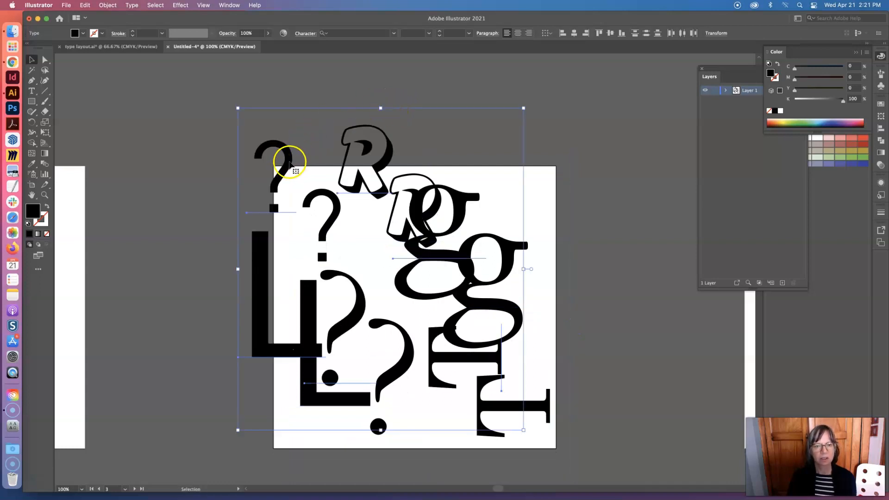
Rotate the pasted set of characters about 45° counterclockwise over the original composition
drag(527, 105, 331, 185)
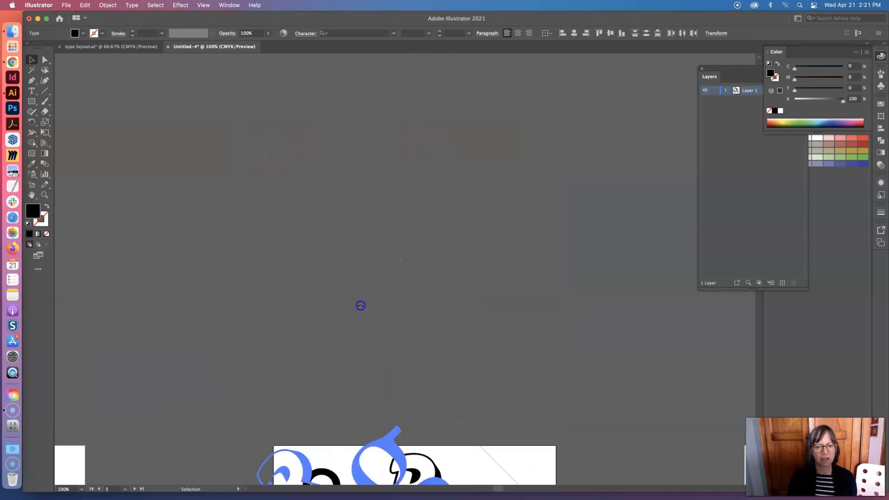
drag(361, 305, 362, 304)
scroll(425, 323, down, 3)
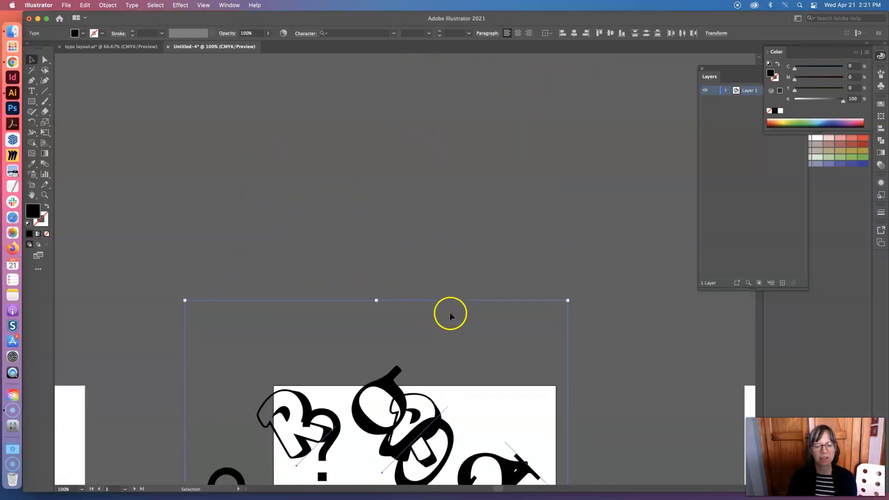
scroll(450, 316, down, 5)
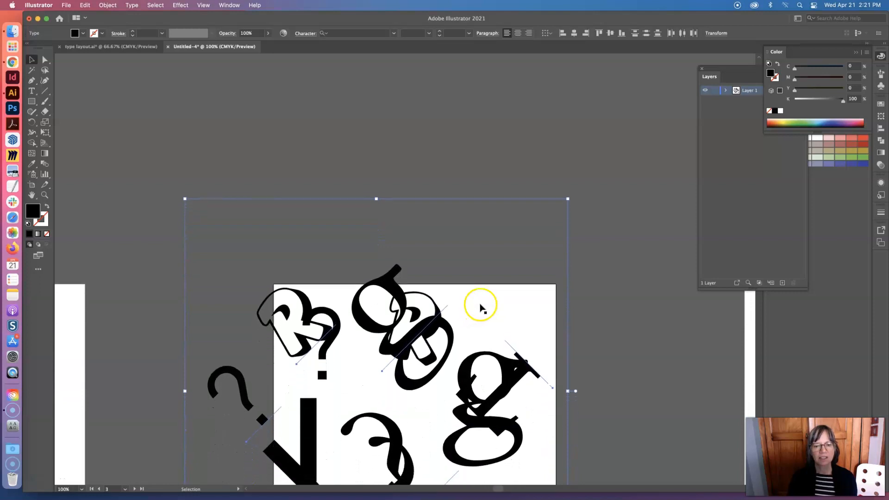
Spread out the rotated copies: place the g in the upper-right corner, the L right of centre and the question mark above the upright one
scroll(480, 306, down, 5)
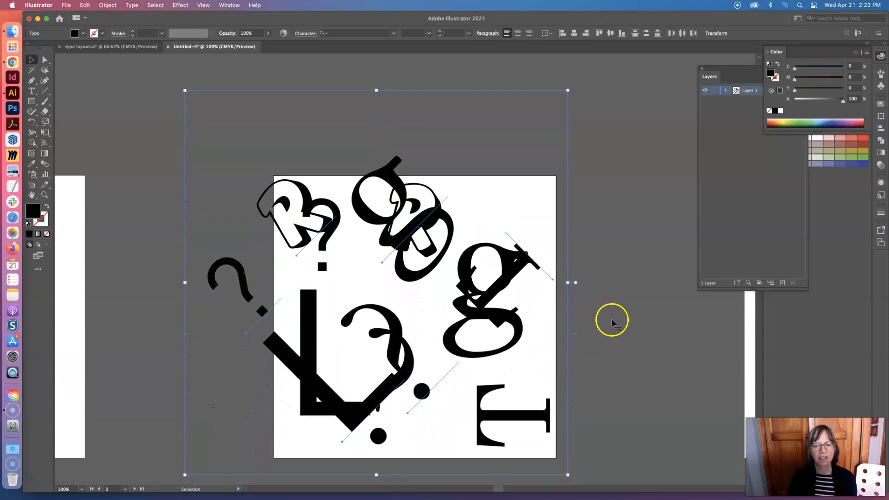
scroll(611, 320, down, 4)
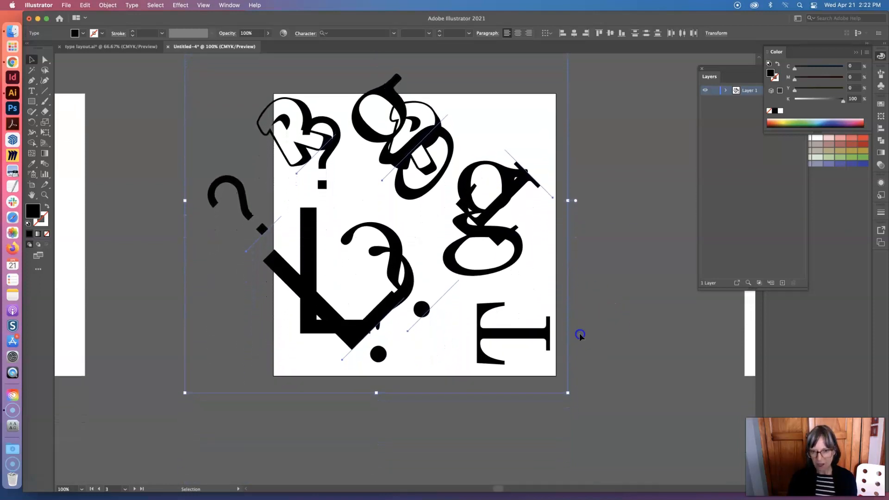
scroll(579, 332, down, 4)
click(591, 357)
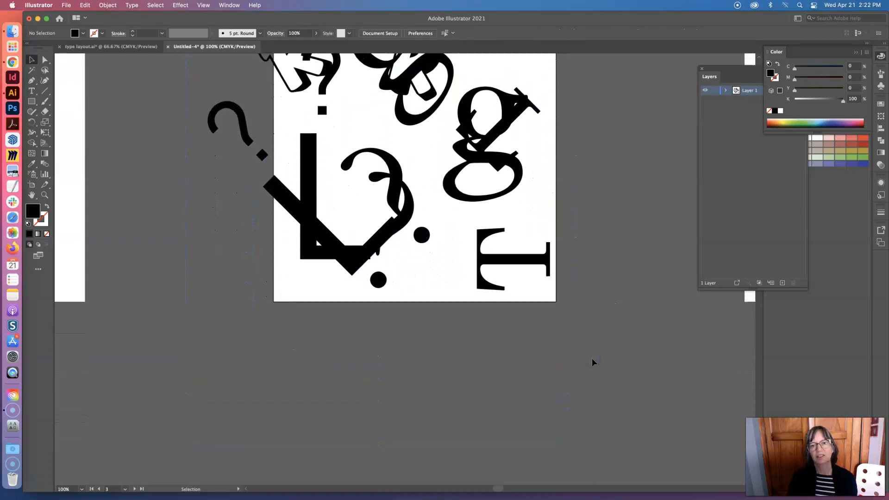
scroll(592, 360, up, 3)
drag(458, 221, 432, 371)
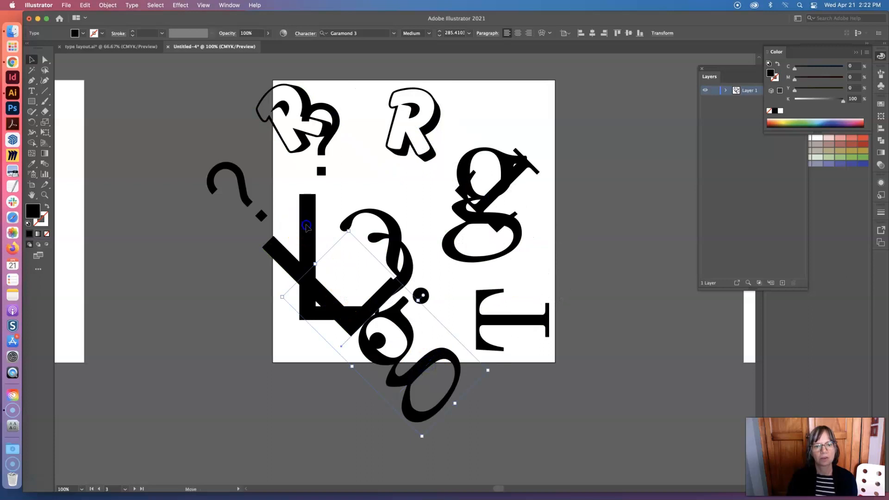
drag(306, 225, 425, 171)
drag(374, 213, 353, 162)
drag(394, 302, 515, 74)
Enlarge the upright g to about 389 pt and place it across the artboard's lower edge, beside the L's foot
drag(471, 154, 317, 263)
drag(379, 379, 456, 449)
drag(383, 389, 433, 368)
drag(399, 241, 387, 249)
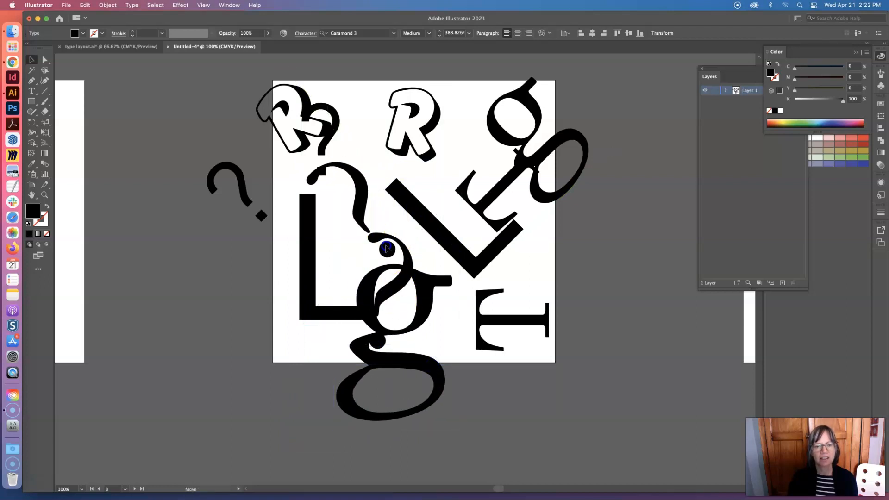
Move the rotated R beside the rotated g in the upper right and shift the upright R against the small question mark
drag(260, 103, 524, 240)
drag(420, 147, 380, 149)
drag(523, 253, 444, 144)
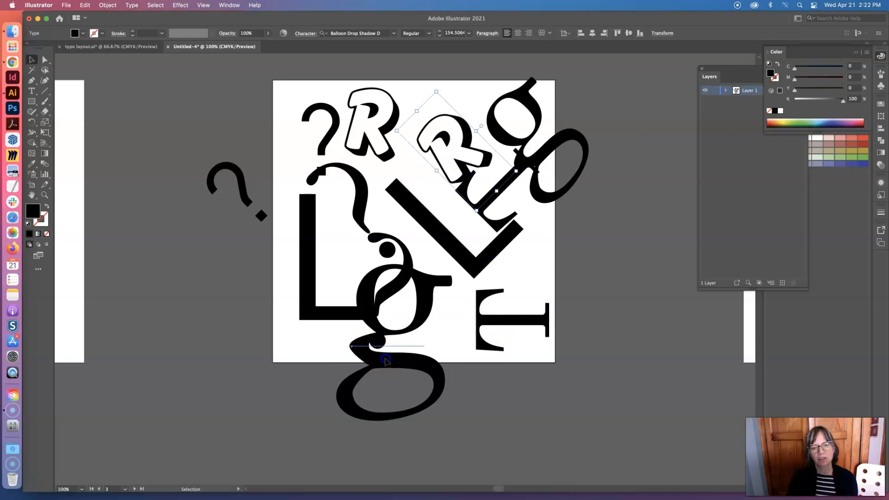
Shift the large upright g, the sideways T and the rotated L so that they overlap in the artboard's lower-right area
drag(427, 387, 575, 283)
click(545, 322)
drag(427, 213, 395, 214)
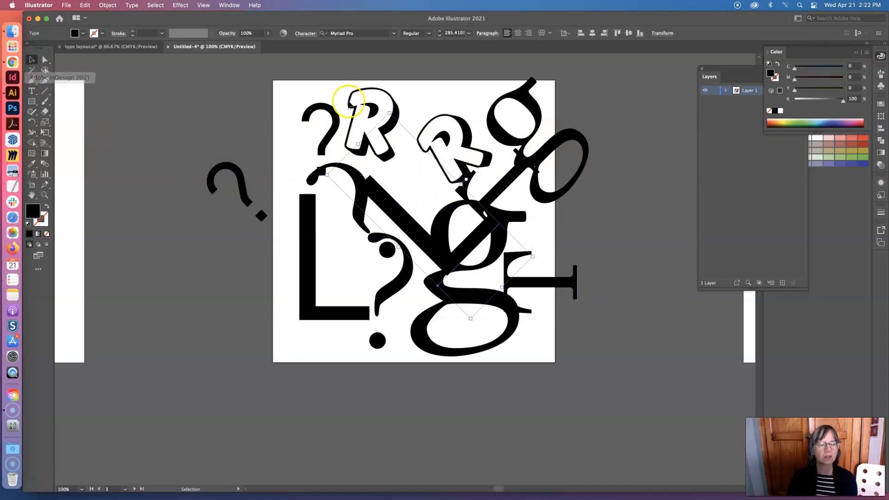
Clear the open Layers, Color, OpenType and Color Guide panels away from the canvas
drag(756, 70, 724, 107)
click(686, 109)
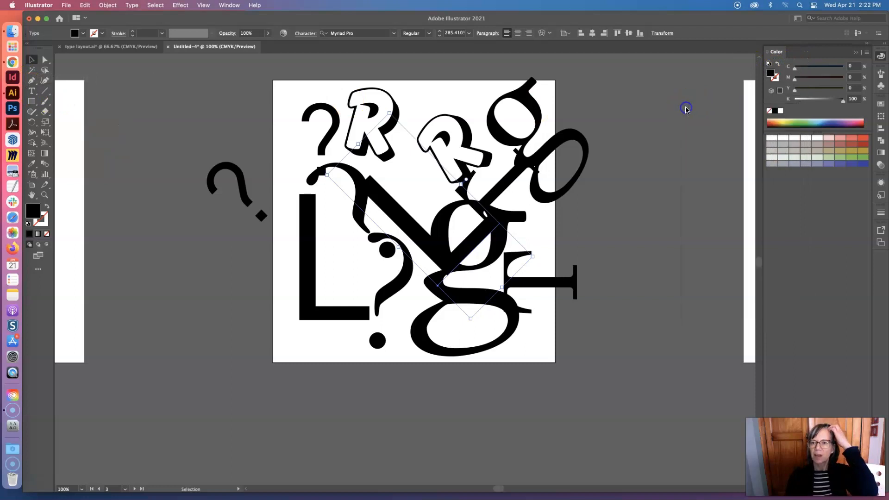
click(856, 55)
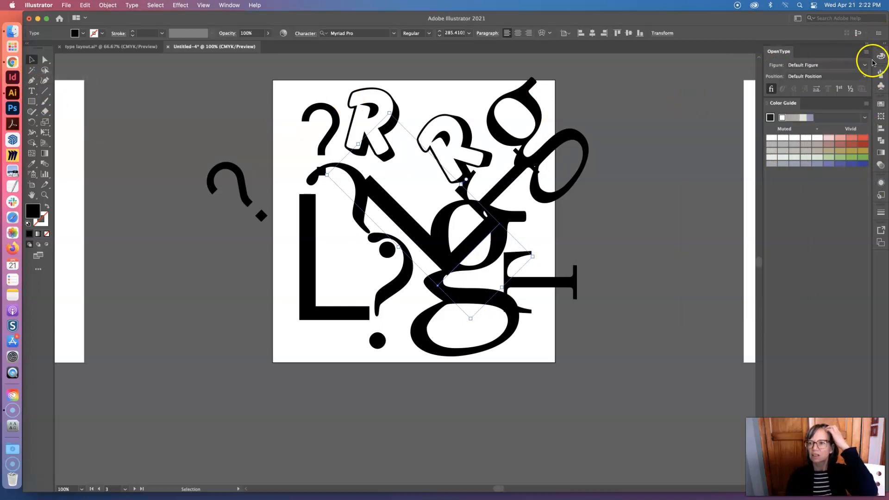
drag(783, 54, 881, 95)
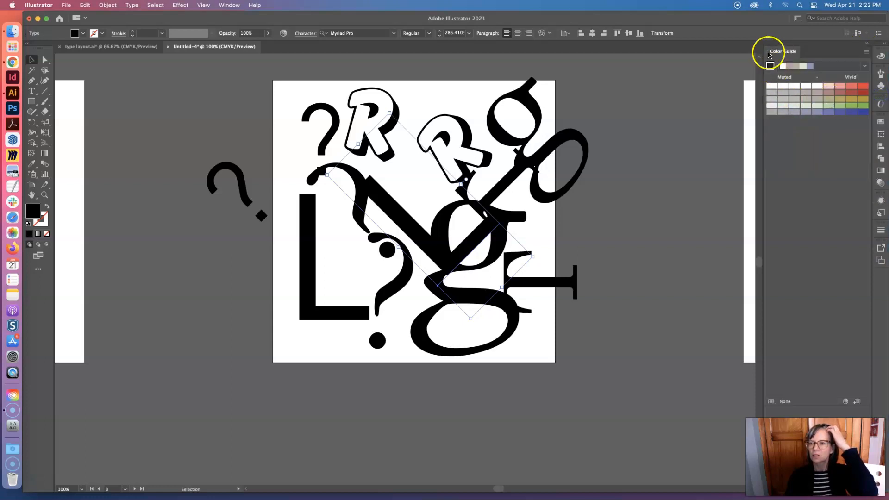
drag(797, 53, 685, 66)
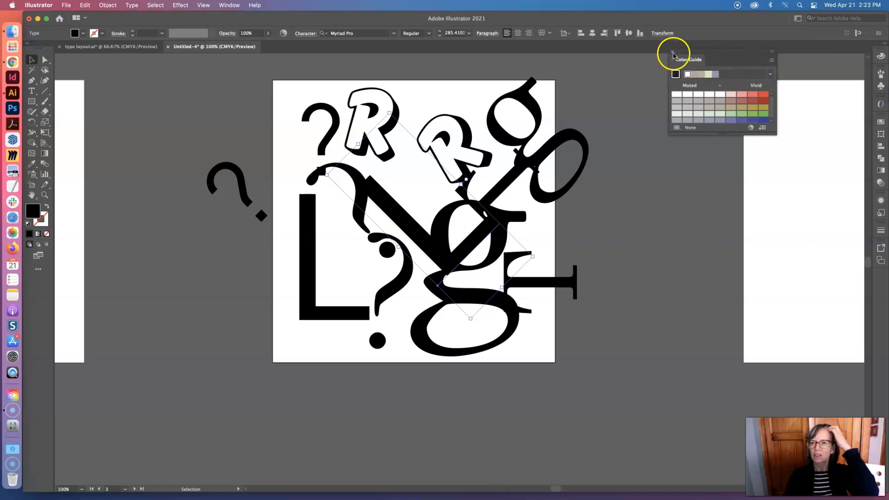
click(674, 55)
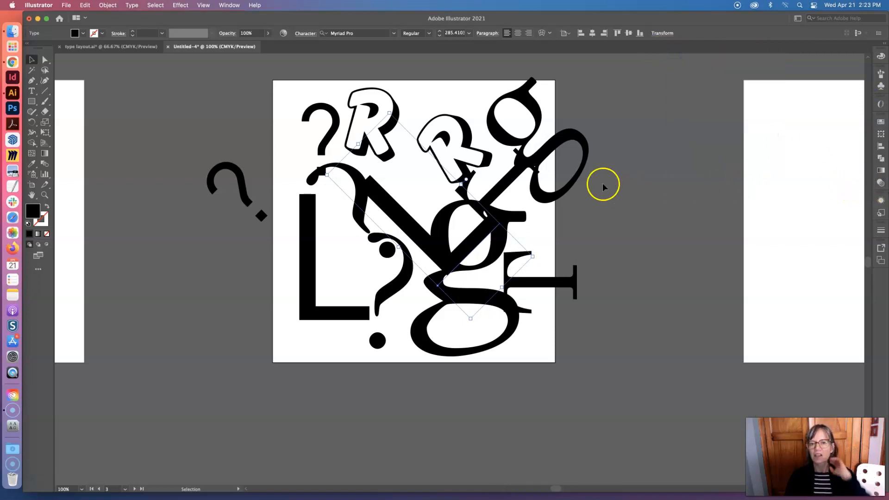
Set the opacity of the rotated L and the rotated T to 41%
click(882, 183)
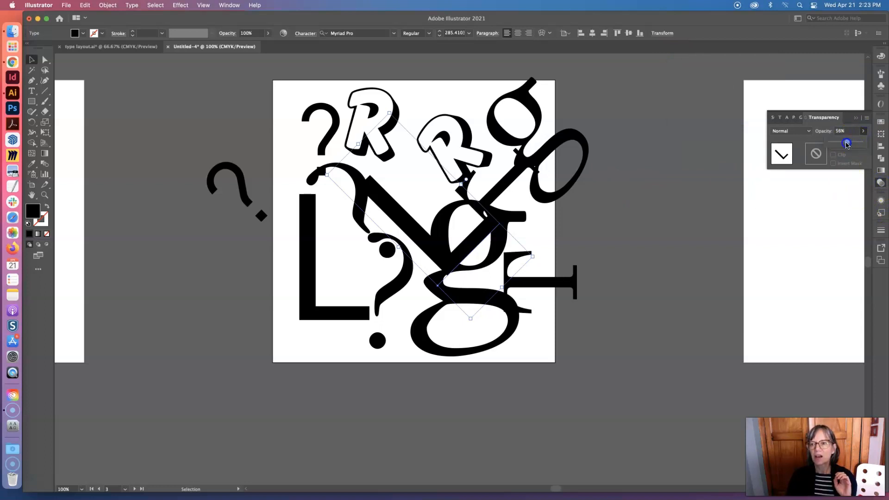
drag(844, 144, 842, 145)
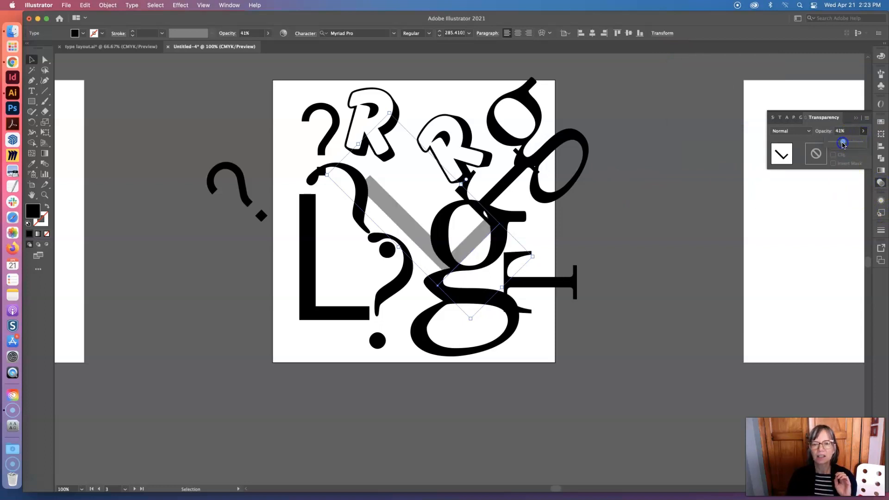
click(547, 154)
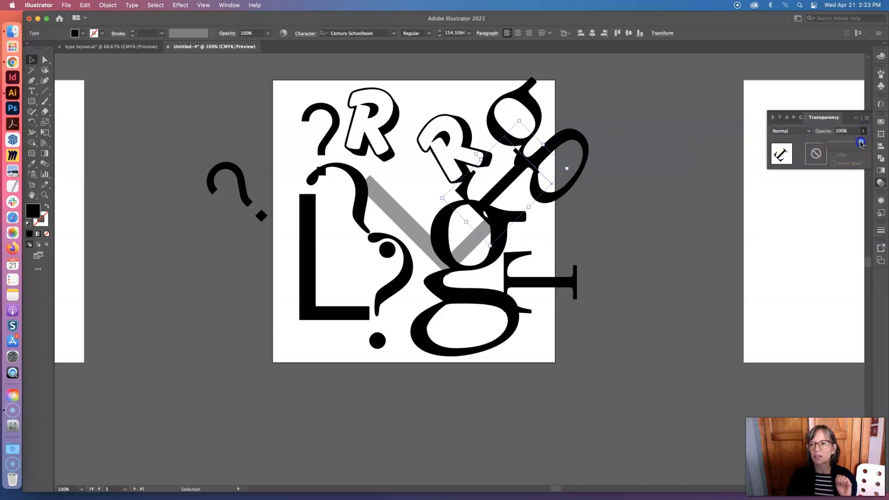
drag(844, 145, 843, 146)
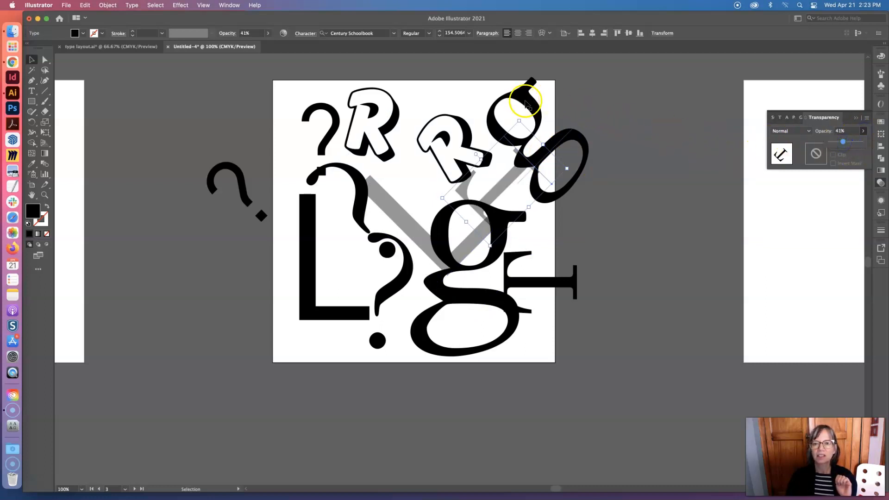
Set the rotated g's opacity to 69% and move it left so it overlaps both Rs
click(527, 100)
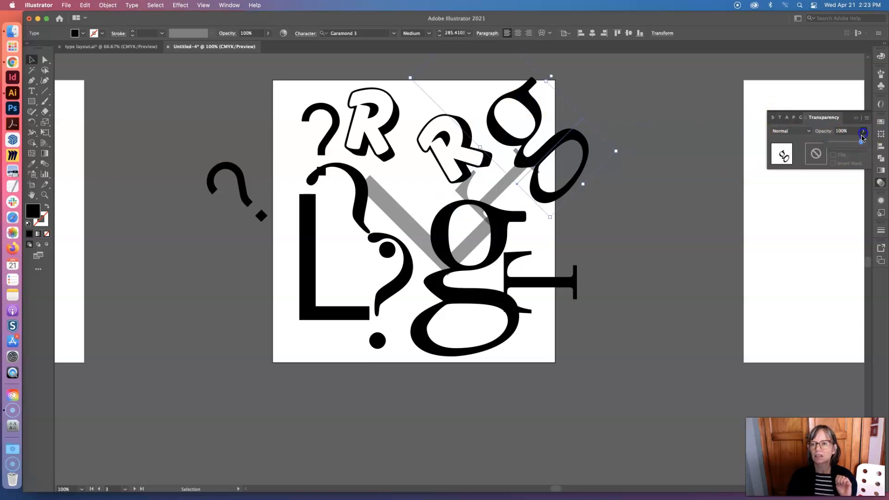
drag(852, 144, 852, 144)
click(695, 171)
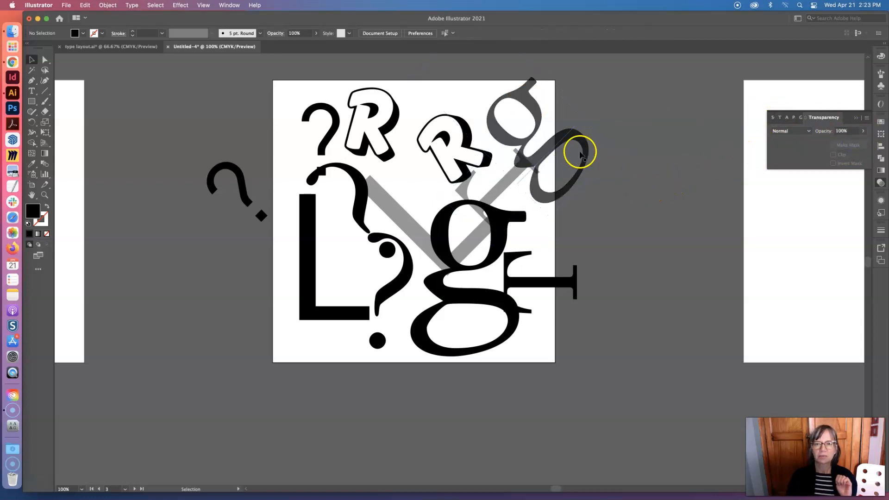
drag(532, 124, 408, 146)
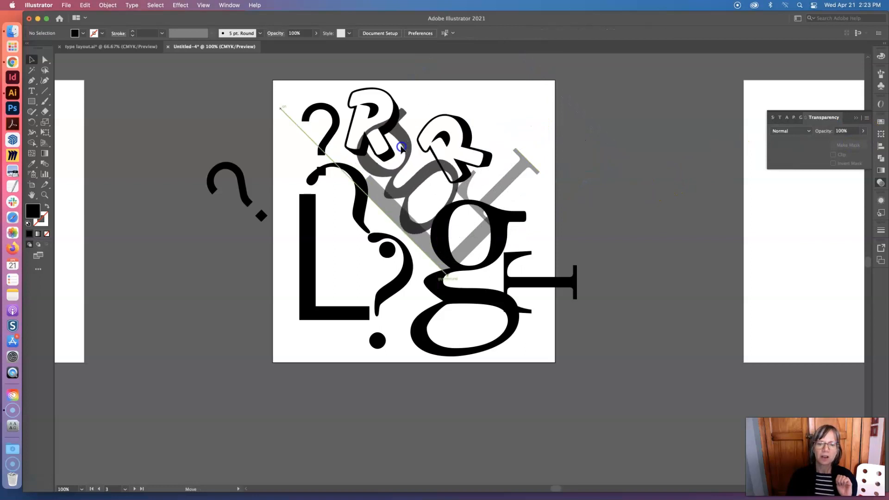
Set the large rotated question mark's opacity to 49% and move it over the T at the artboard's right edge
click(357, 201)
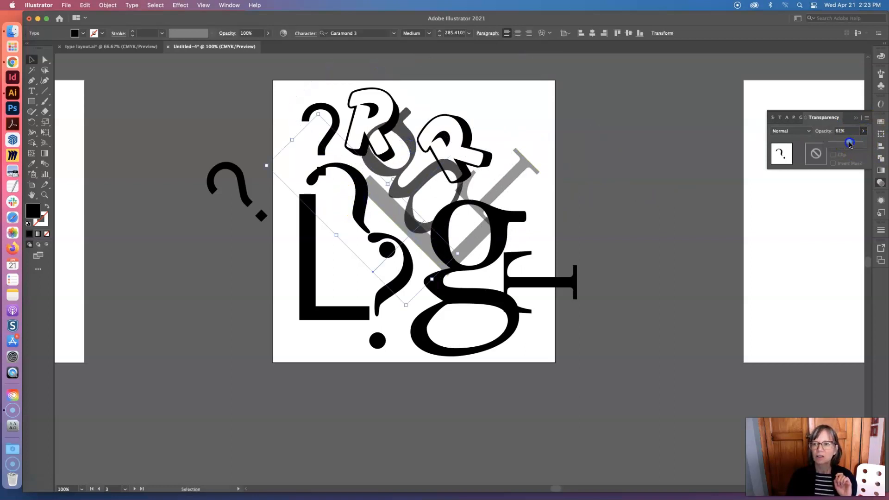
drag(851, 144, 845, 143)
click(601, 173)
drag(357, 222, 548, 193)
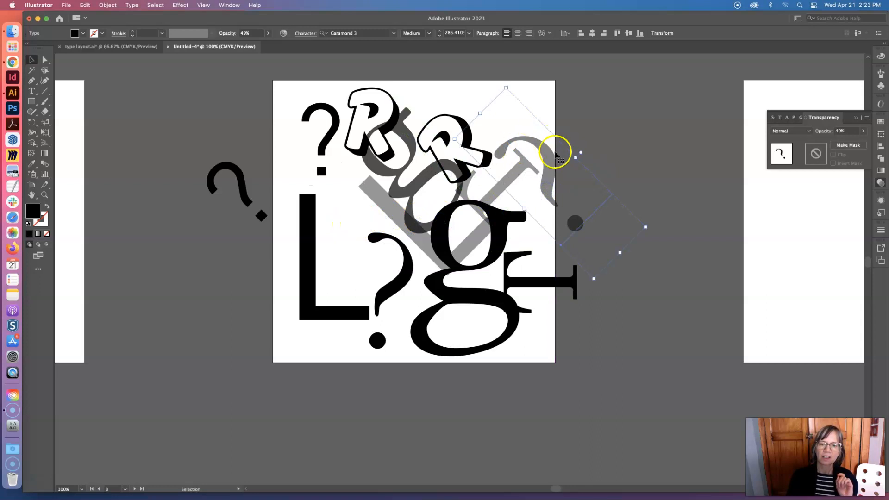
Spread the two Rs along the artboard's upper part and move the semi-transparent g down over the upright L
click(612, 115)
drag(438, 123, 451, 103)
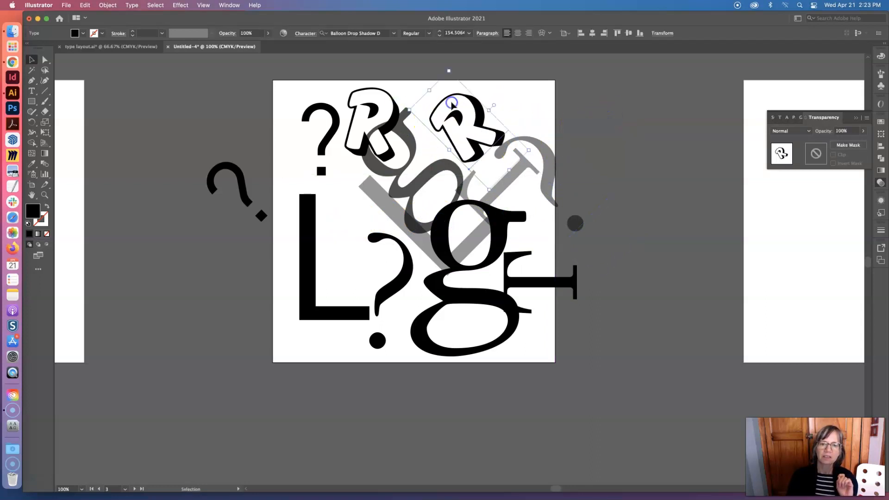
drag(395, 109, 337, 207)
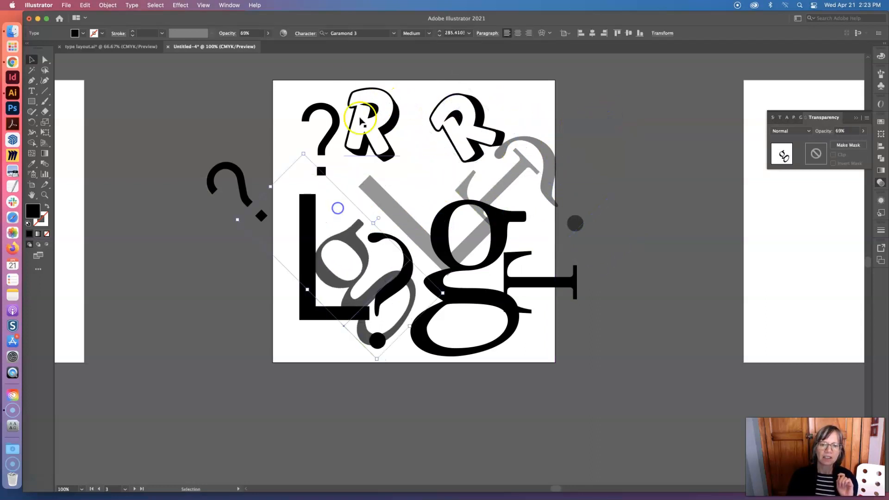
mouse_move(372, 104)
mouse_down()
mouse_move(310, 195)
mouse_move(288, 311)
mouse_move(274, 324)
mouse_move(337, 224)
mouse_move(375, 121)
mouse_up()
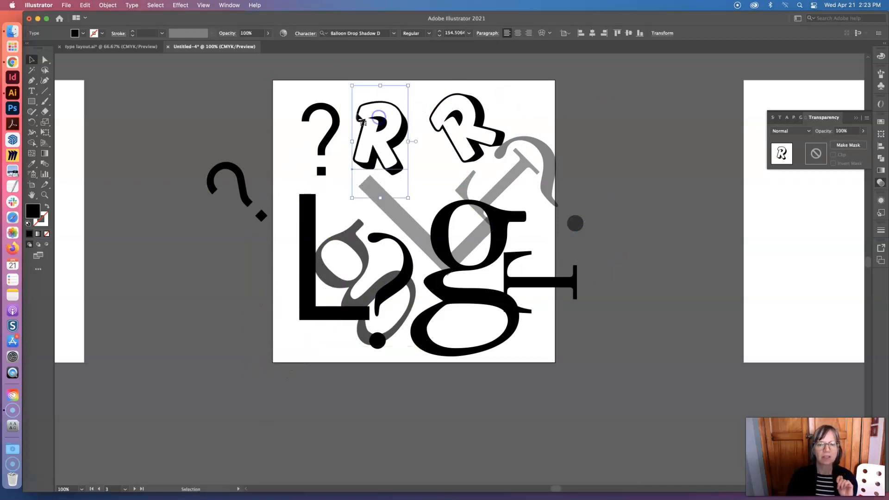
Change the upright R's font to Athelas and replace the letter with W
click(32, 91)
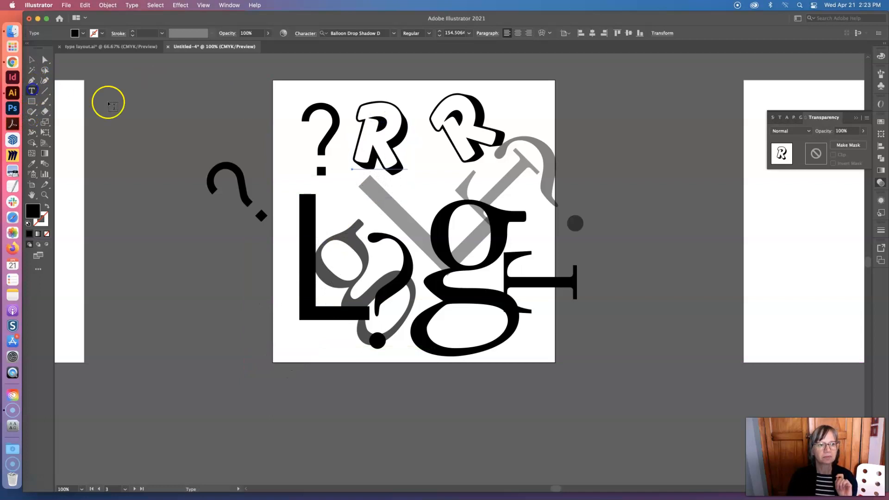
double_click(359, 132)
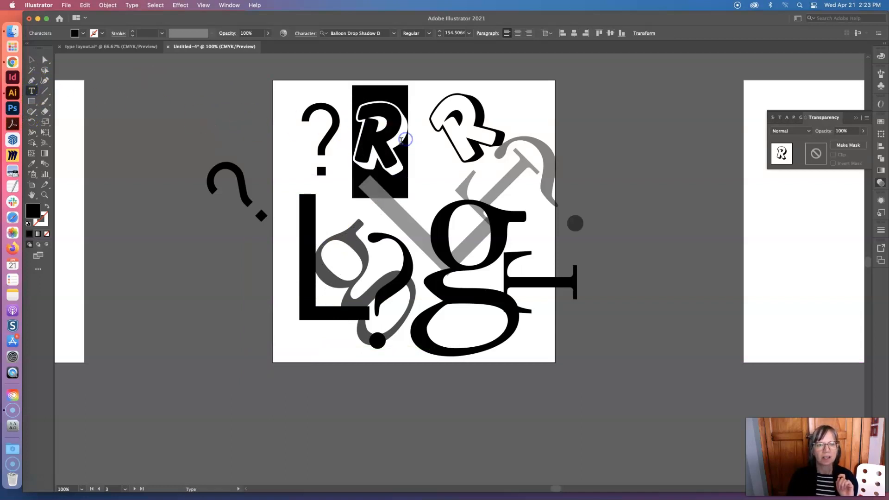
click(395, 34)
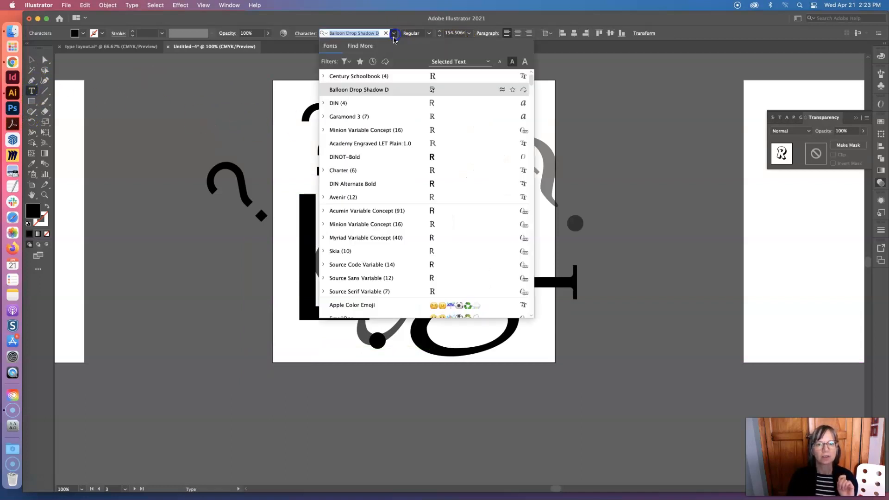
scroll(387, 265, down, 5)
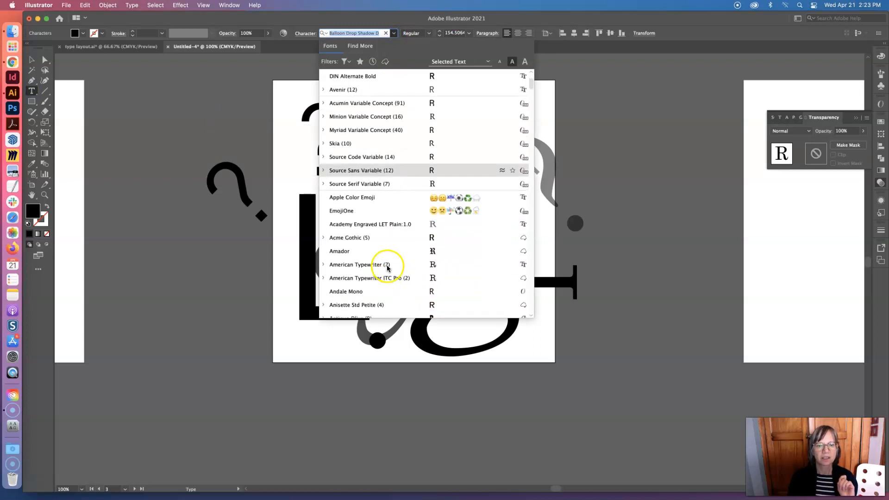
click(348, 265)
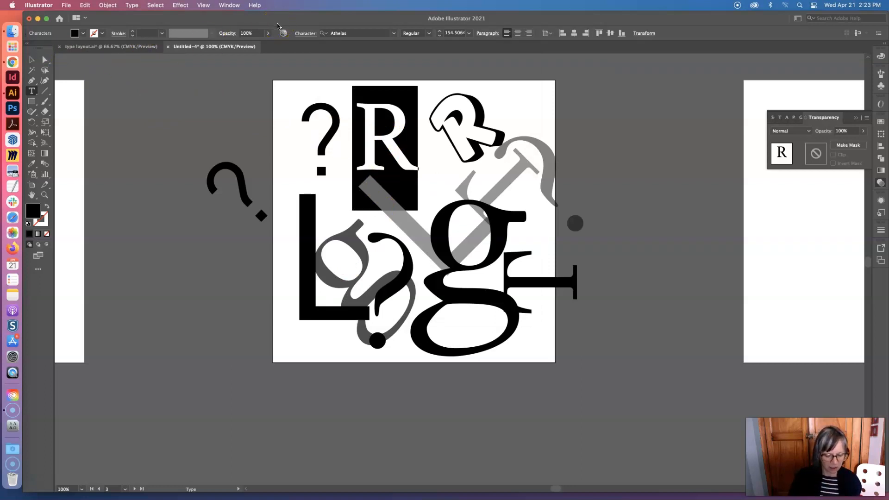
text(W)
Move the semi-transparent L down over the semi-transparent g, and enlarge the rotated R to about 273 pt
click(31, 60)
drag(419, 161, 391, 187)
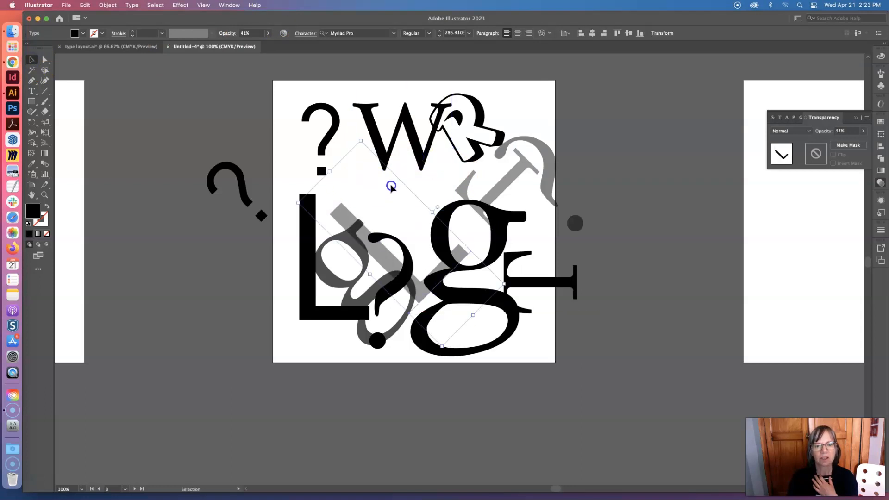
click(487, 131)
drag(411, 110, 468, 111)
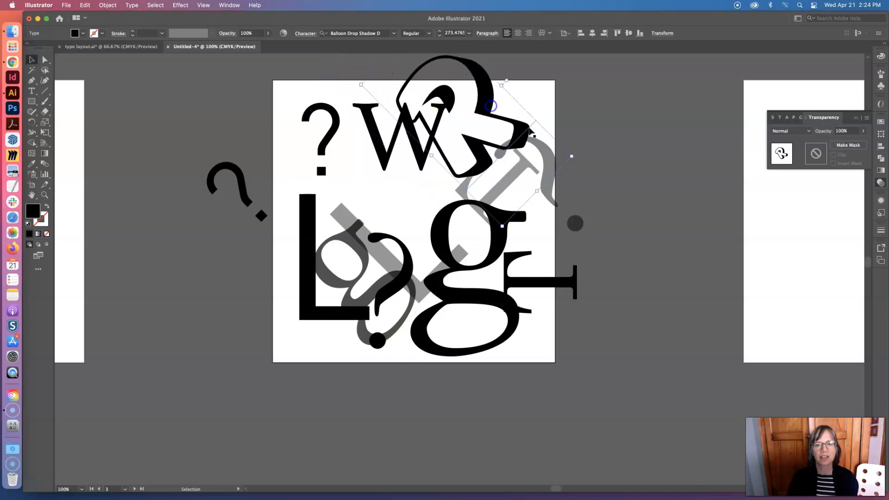
Rearrange the W slightly lower, the semi-transparent g up against it, and the small rotated question mark into the artboard's lower-left corner
click(584, 148)
drag(414, 159, 420, 189)
click(406, 274)
drag(406, 274, 363, 198)
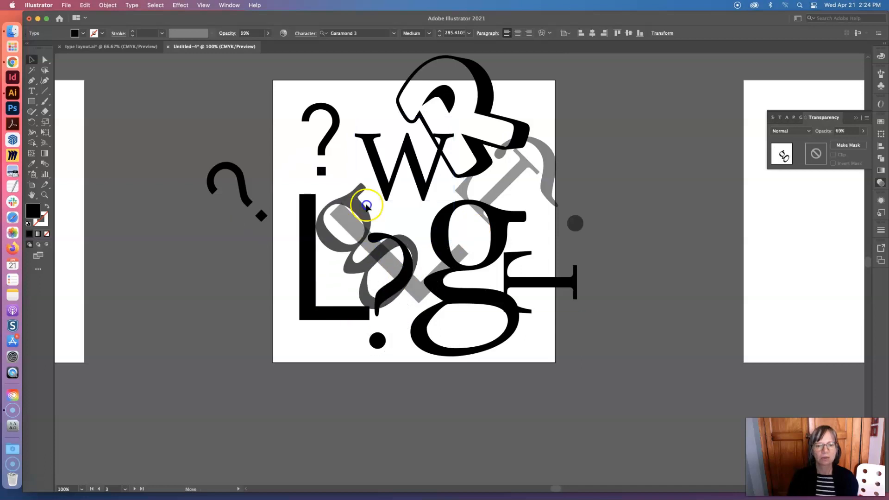
drag(236, 181, 298, 322)
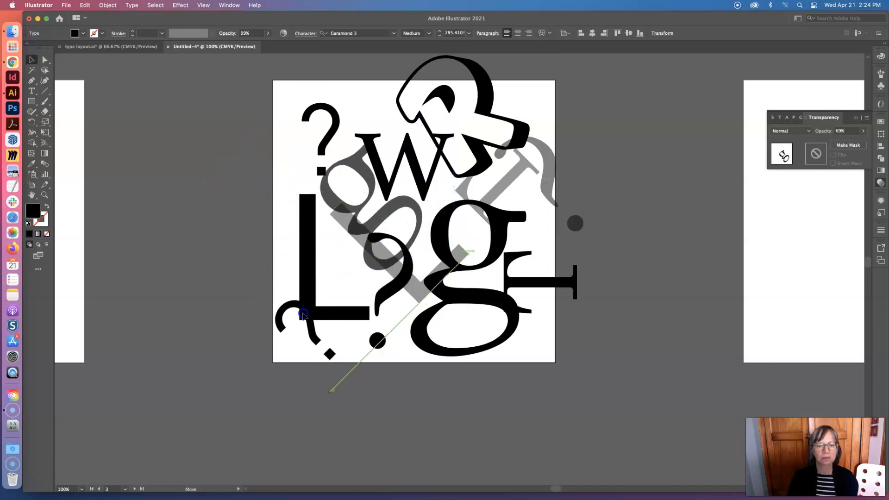
Replace the small rotated question mark in the artboard's lower-left corner with the letter H
click(32, 90)
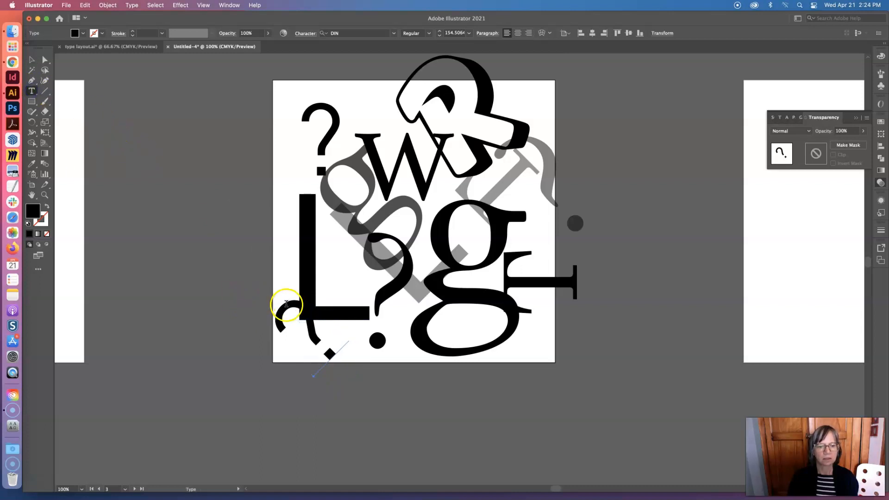
drag(342, 355, 318, 356)
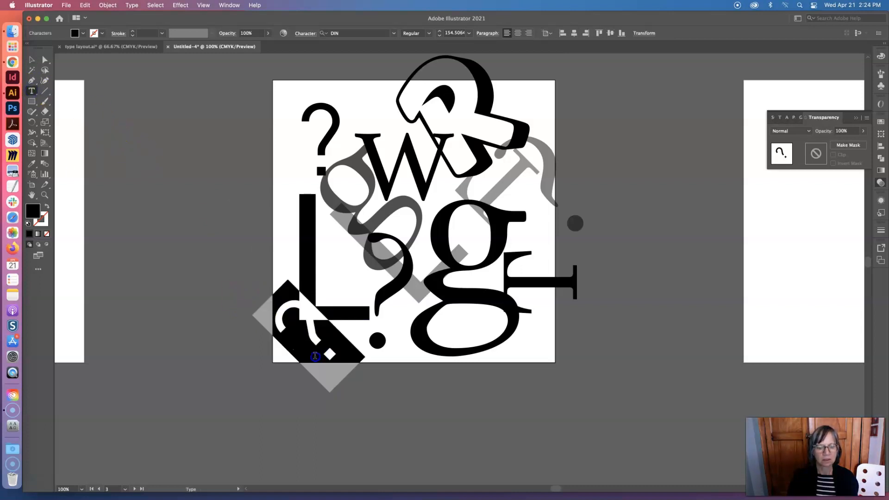
text(K)
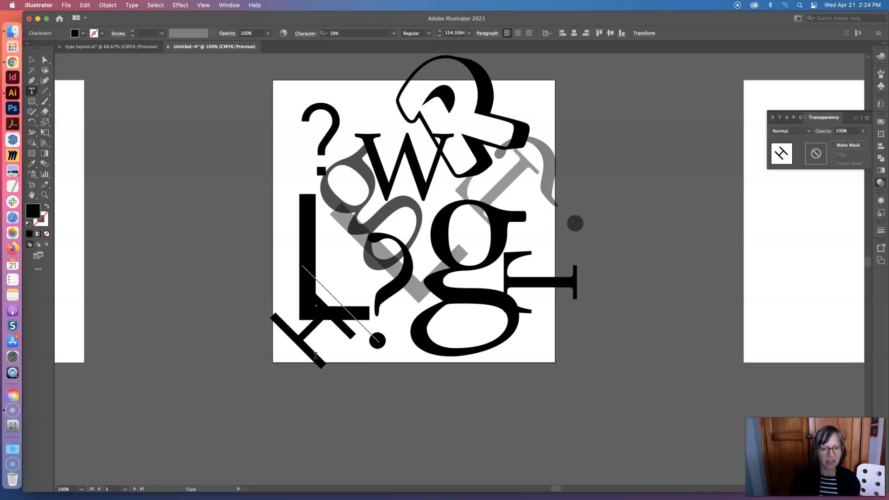
Set the font of the rotated H to Shobhika
drag(318, 342, 300, 321)
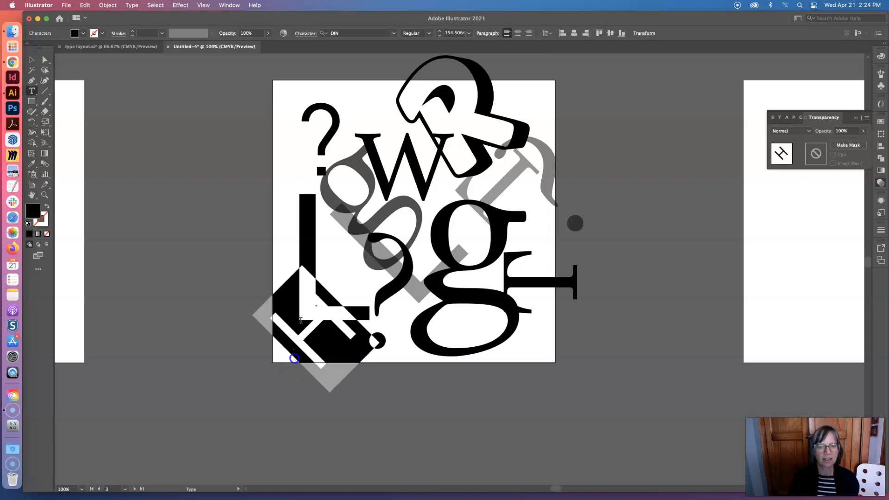
click(393, 34)
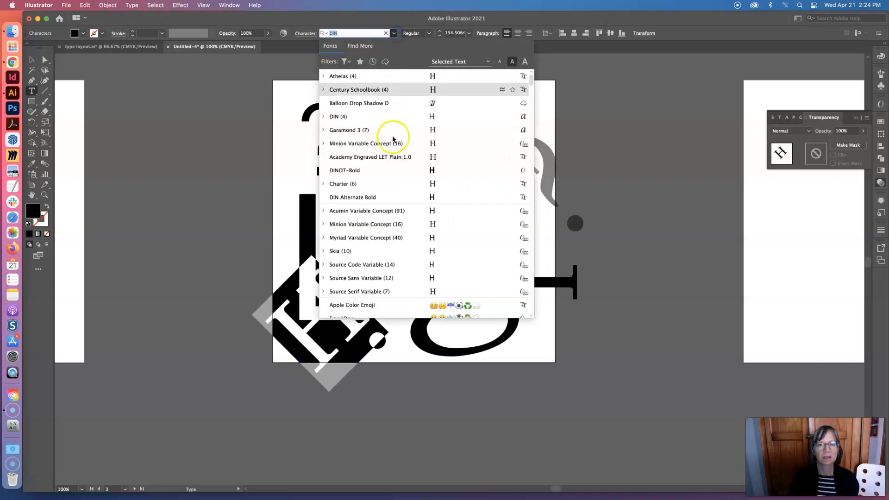
scroll(388, 241, down, 5)
scroll(388, 257, down, 15)
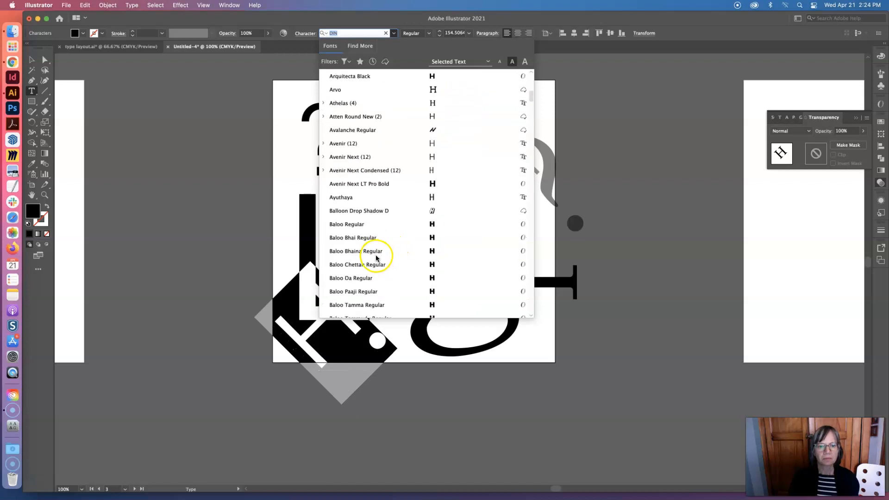
scroll(378, 263, down, 15)
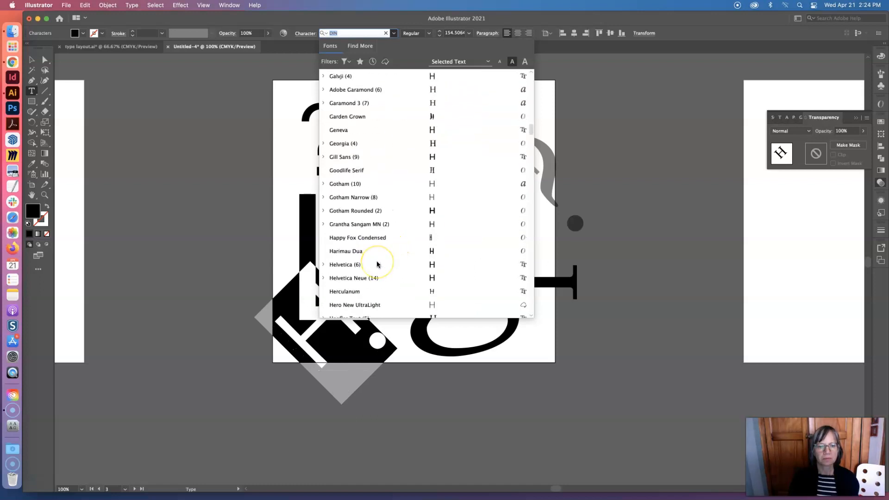
scroll(377, 264, down, 12)
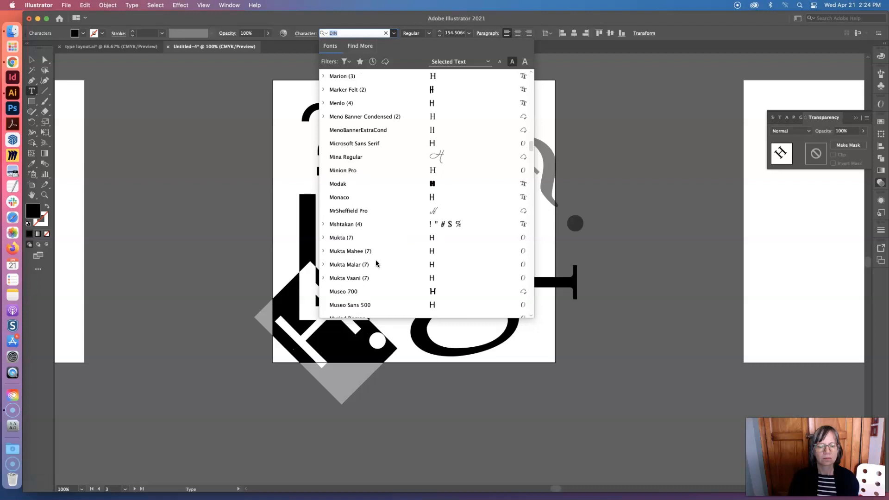
scroll(377, 264, down, 12)
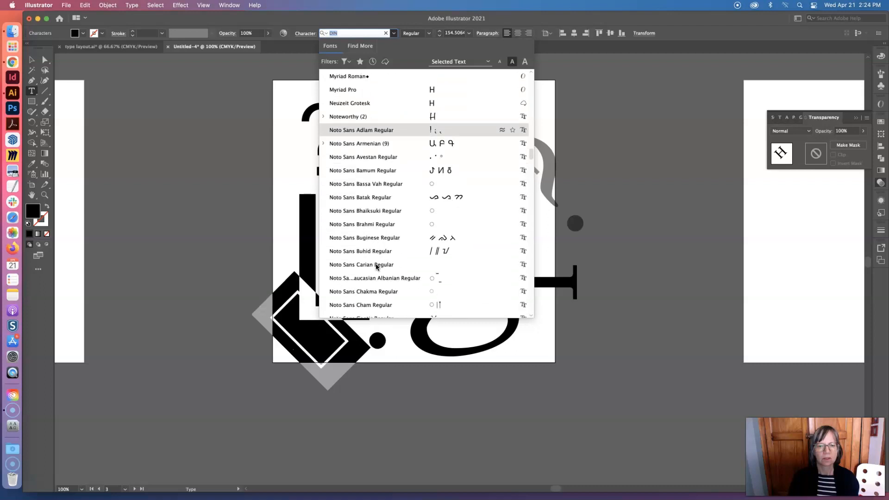
scroll(376, 265, down, 10)
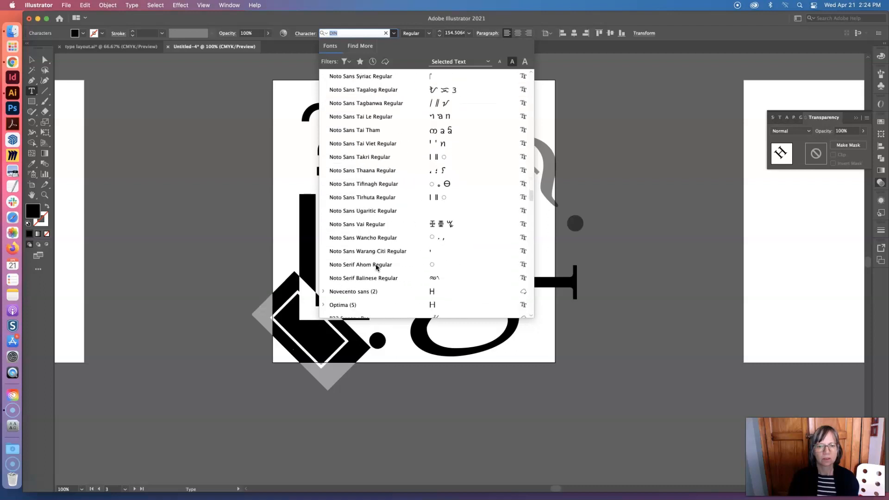
scroll(370, 278, down, 10)
scroll(365, 283, down, 10)
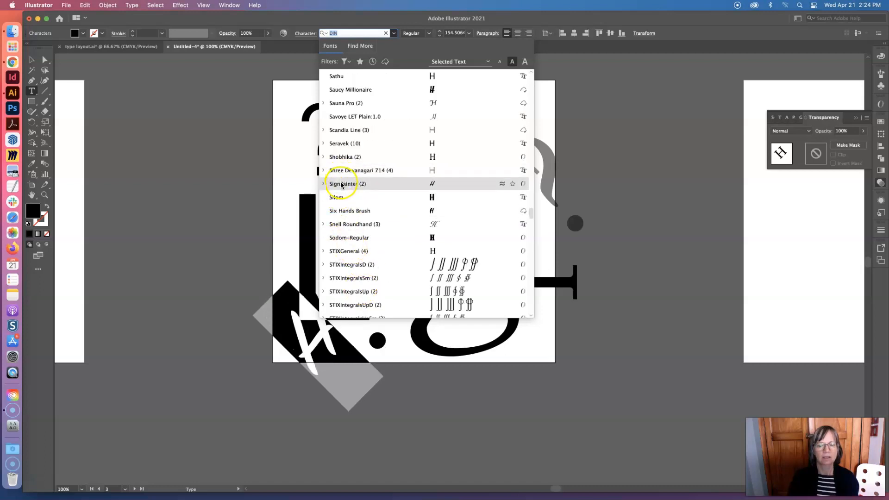
click(346, 158)
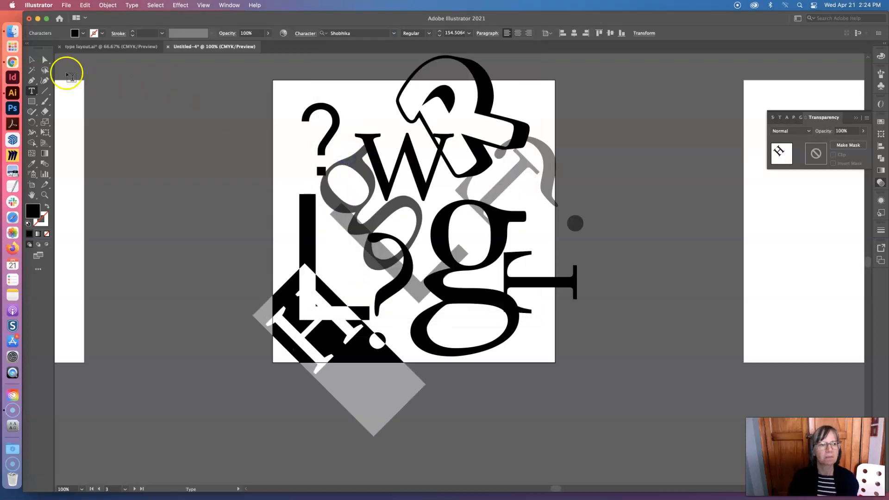
Move the rotated H up to the artboard's upper-left corner and the semi-transparent L down to its lower-left corner
click(31, 60)
click(201, 317)
drag(283, 329, 270, 116)
drag(396, 292, 323, 358)
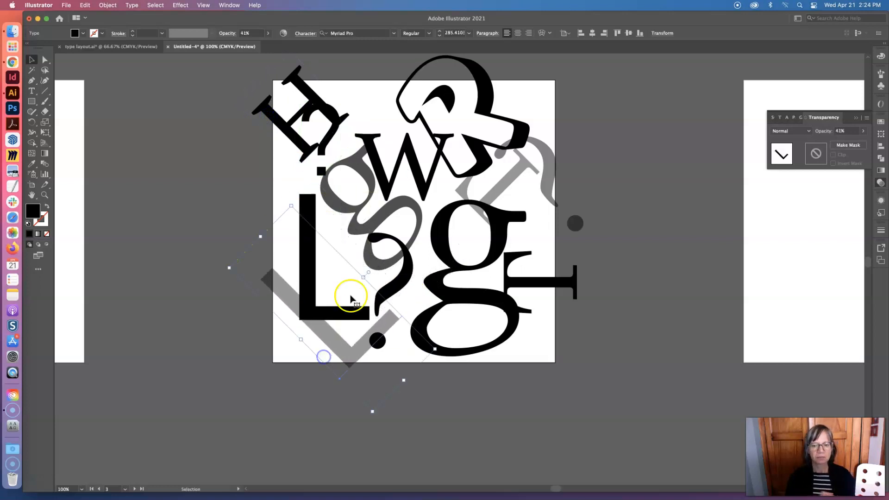
Move the large upright g slightly left and down so its lower loop meets the artboard's bottom edge
click(512, 309)
drag(466, 295, 492, 328)
drag(477, 296, 438, 272)
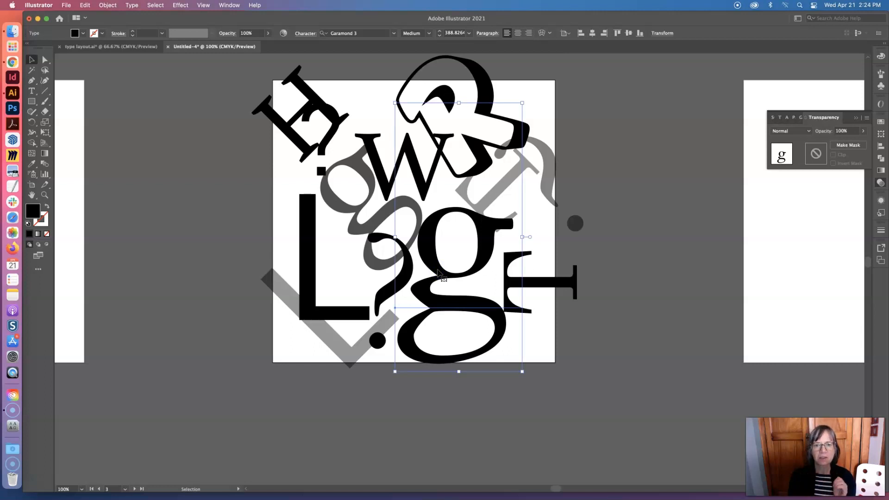
click(602, 327)
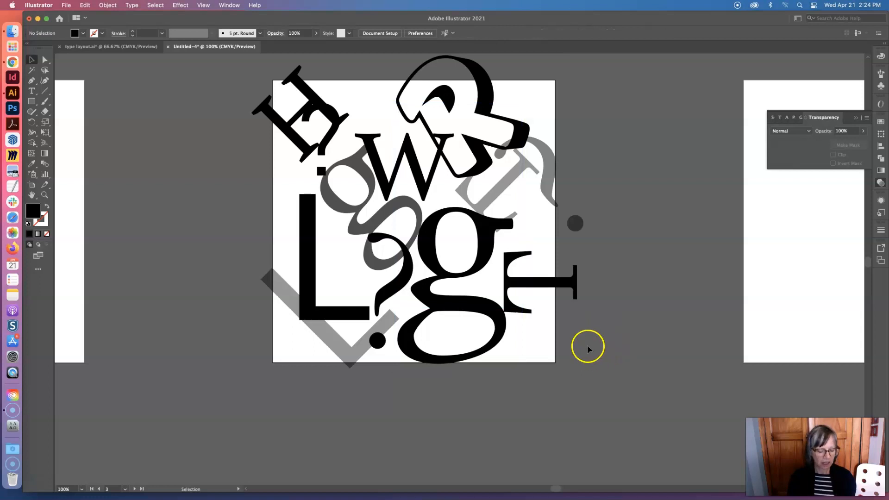
Duplicate the entire letter composition and place the copy on the empty artboard to the right
key(super+space)
alt+super+click(573, 339)
click(449, 273)
key(super+a)
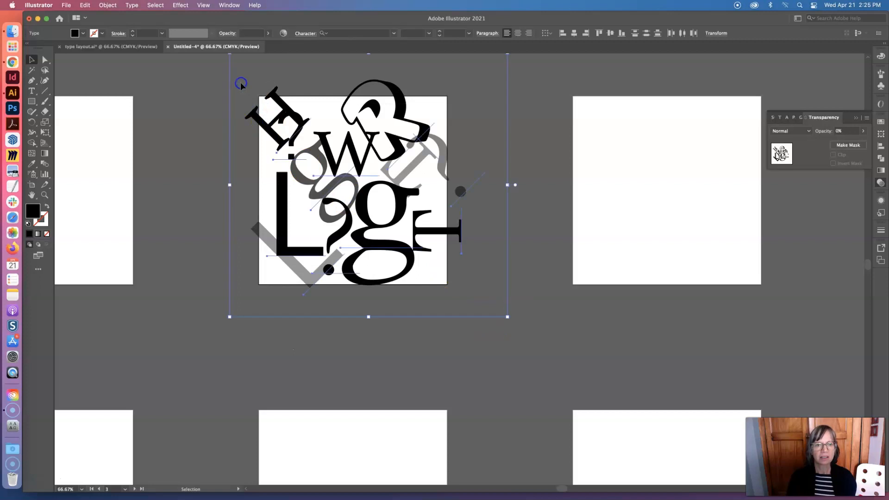
key(a)
key(super+c)
key(super+v)
drag(433, 307, 694, 209)
Convert all letters and punctuation of the original left-hand composition to outlines
key(super+space)
super+click(421, 175)
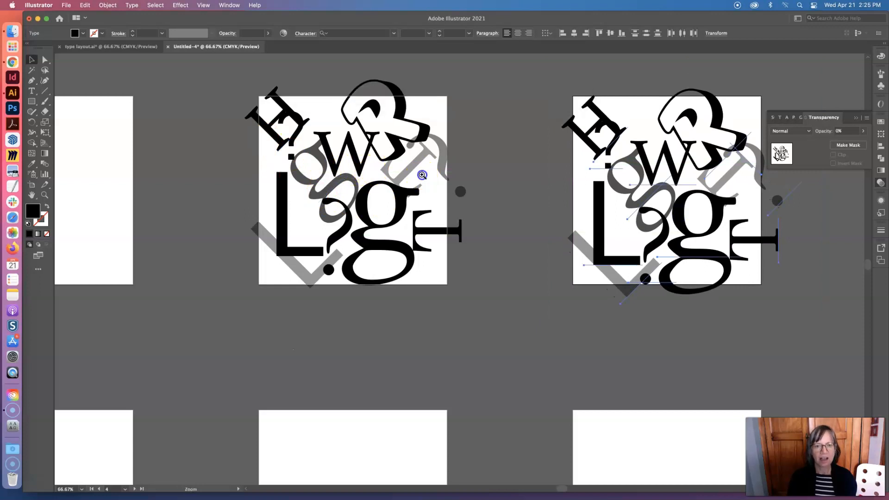
click(246, 122)
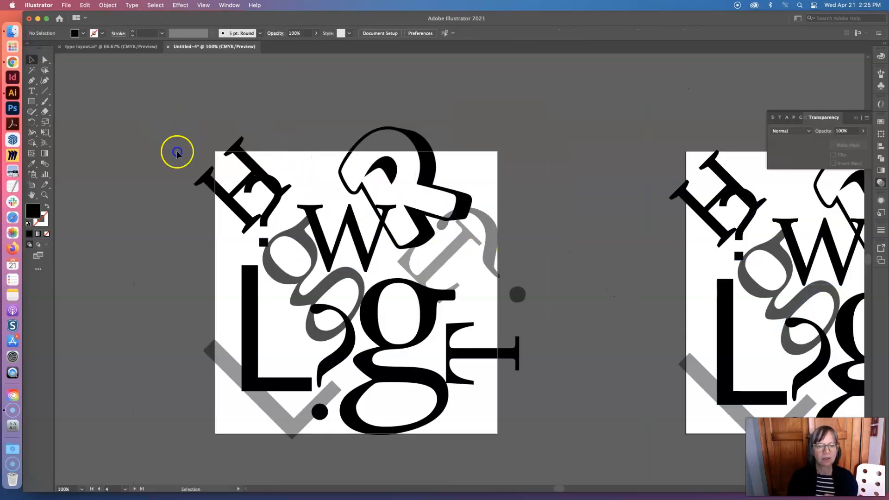
click(527, 441)
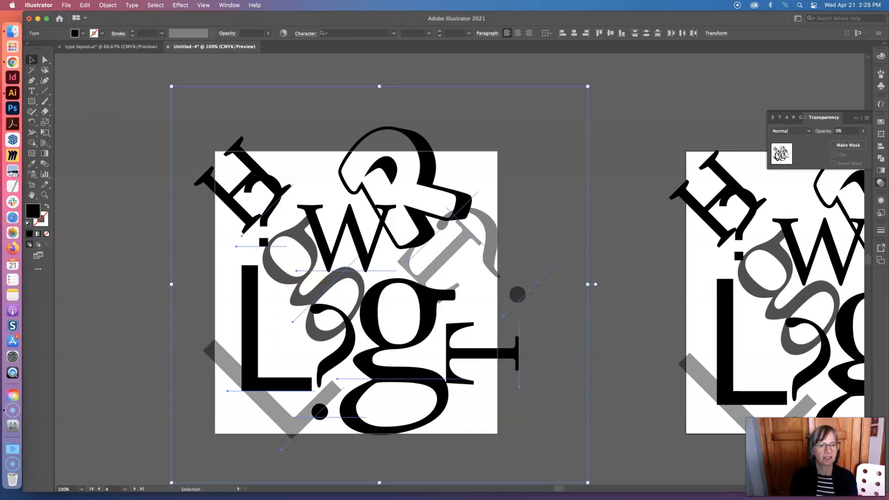
click(151, 86)
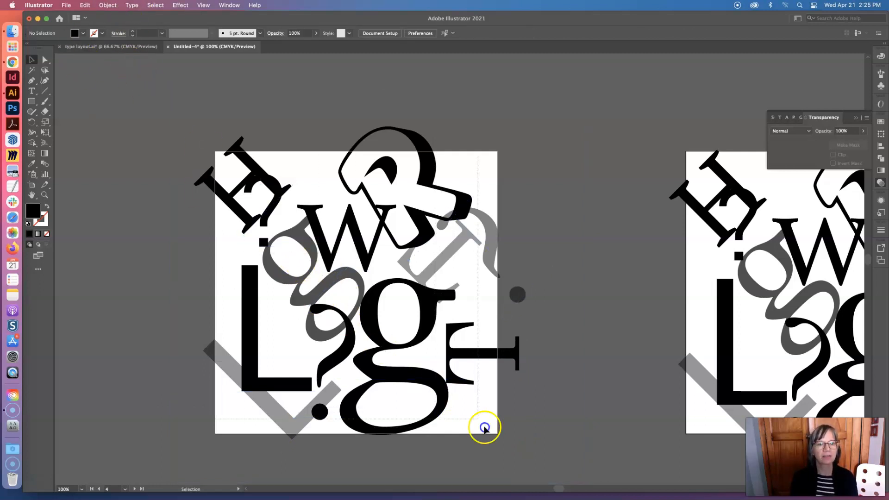
scroll(577, 398, down, 5)
click(573, 248)
scroll(535, 244, up, 3)
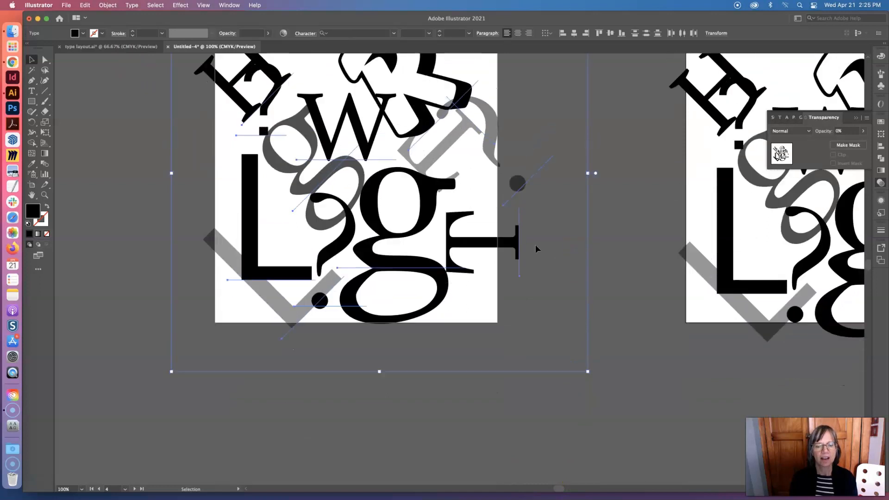
scroll(535, 245, up, 2)
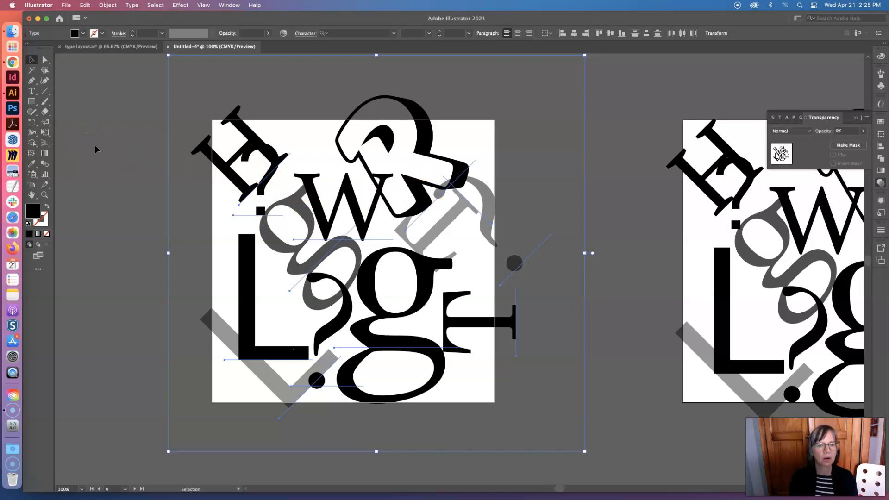
click(132, 5)
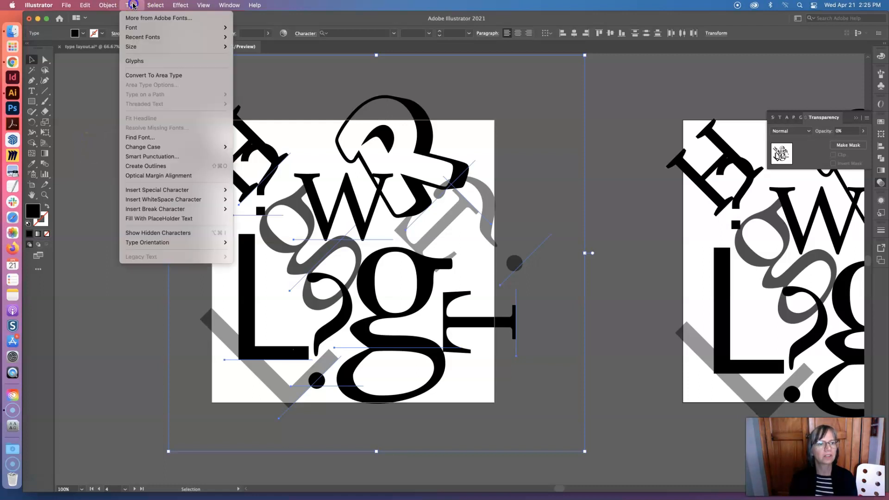
click(162, 165)
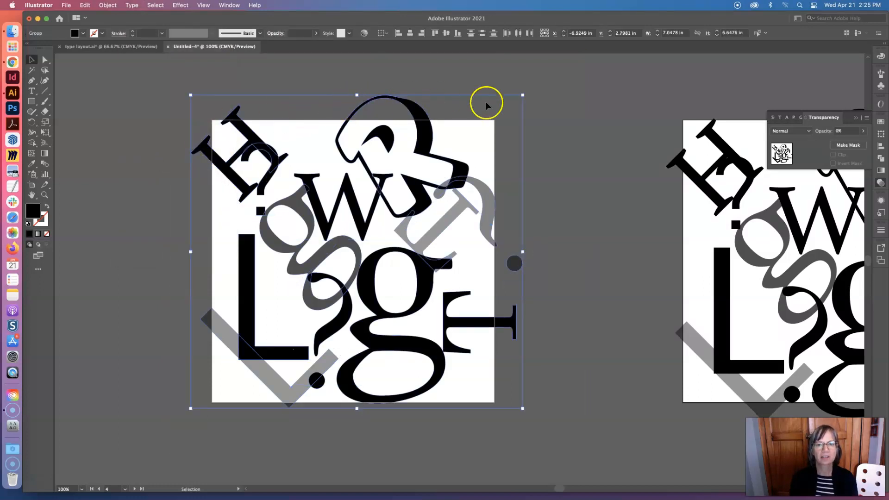
Shift the outlined R up and to the right, and move the semi-transparent T to the artboard's right edge above the solid T
click(418, 138)
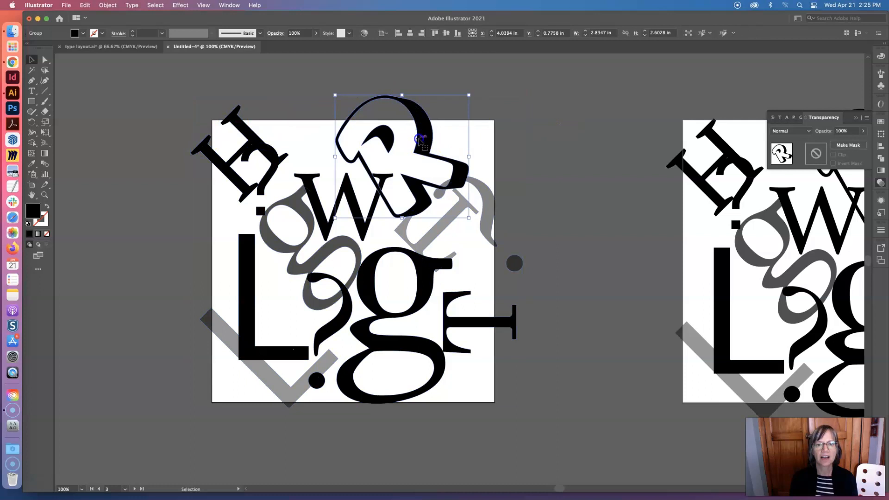
drag(419, 138, 436, 127)
click(443, 229)
mouse_move(443, 229)
mouse_down()
mouse_move(264, 220)
mouse_move(224, 232)
mouse_move(421, 238)
mouse_move(431, 228)
mouse_up()
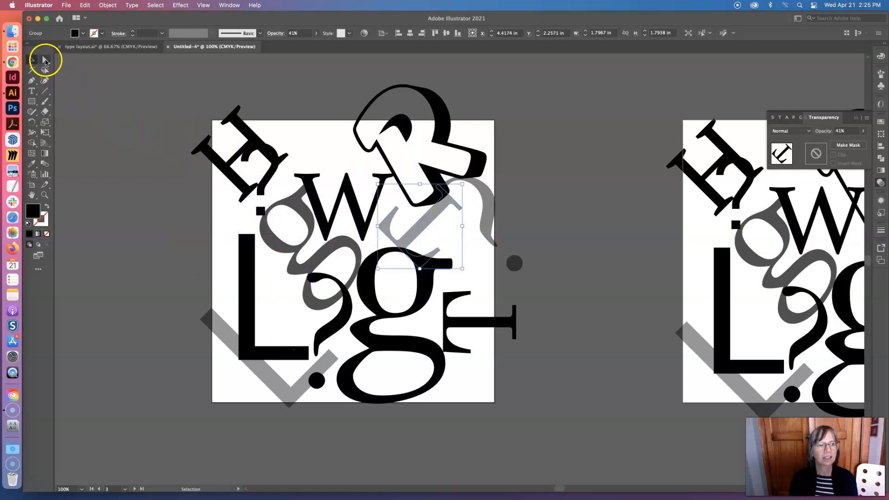
click(45, 60)
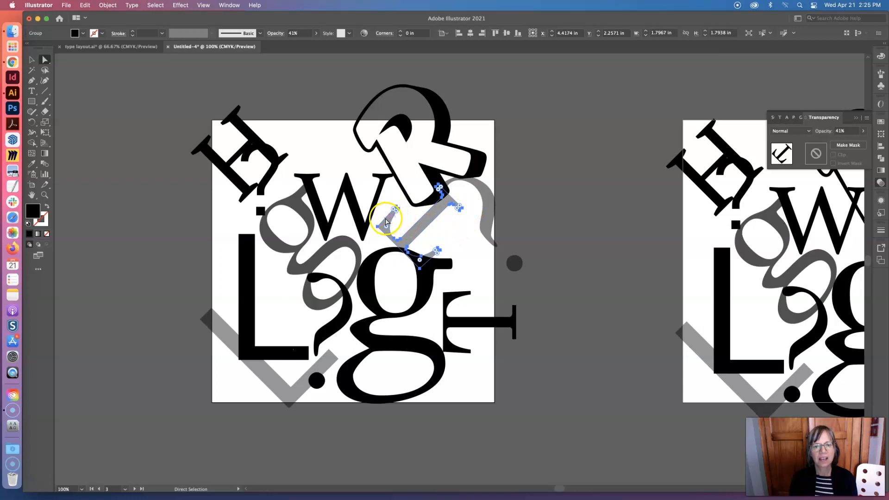
click(32, 60)
drag(407, 234, 464, 257)
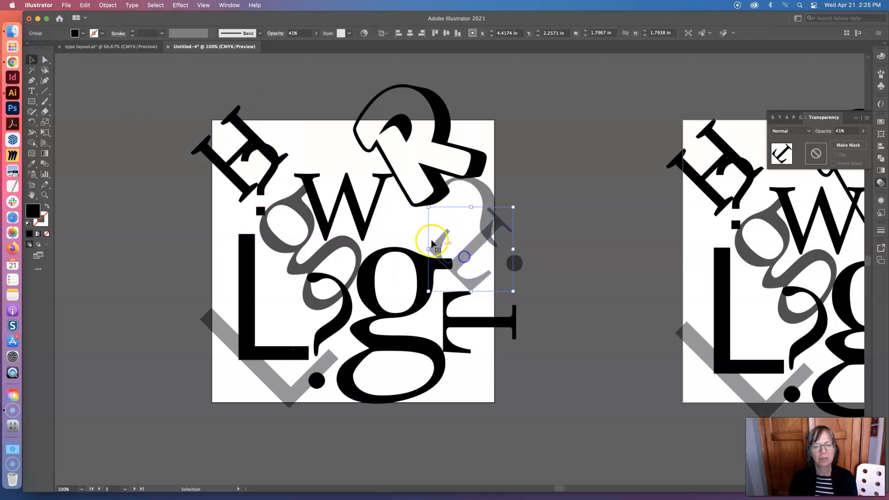
Draw a black square about 1.12 in wide above the W and stretch it to about 1.69 by 1.43 in
click(32, 101)
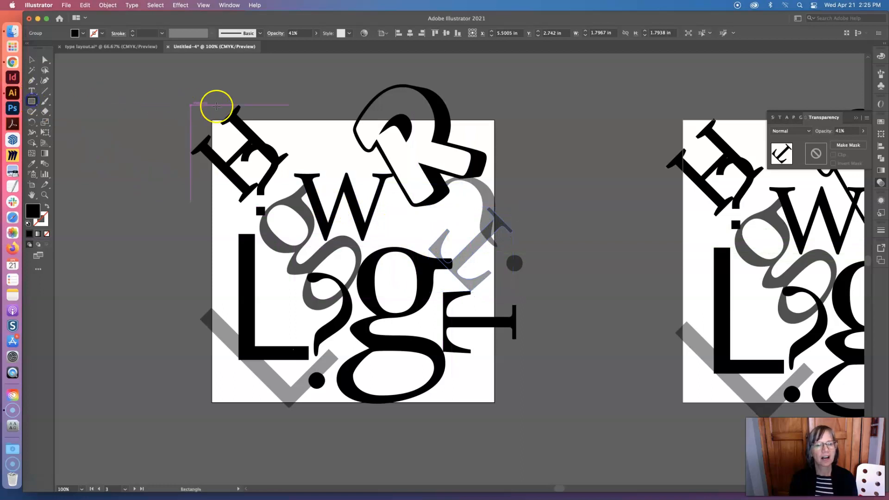
drag(293, 107, 347, 160)
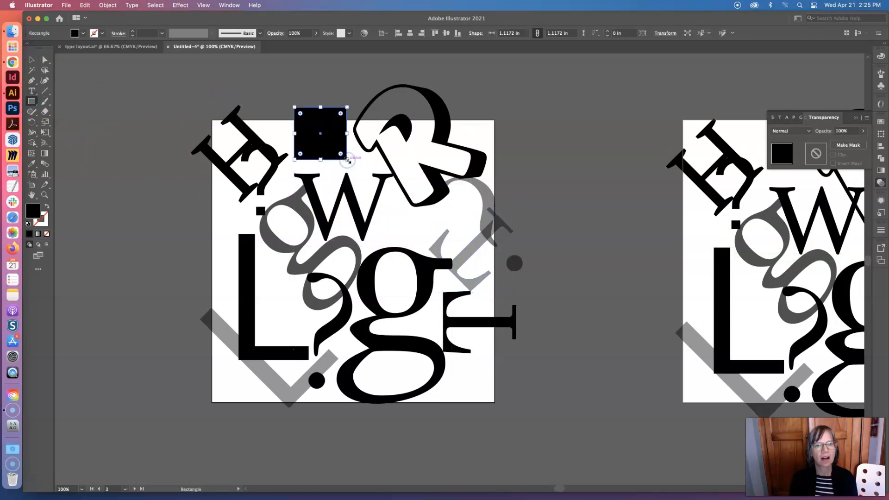
click(32, 59)
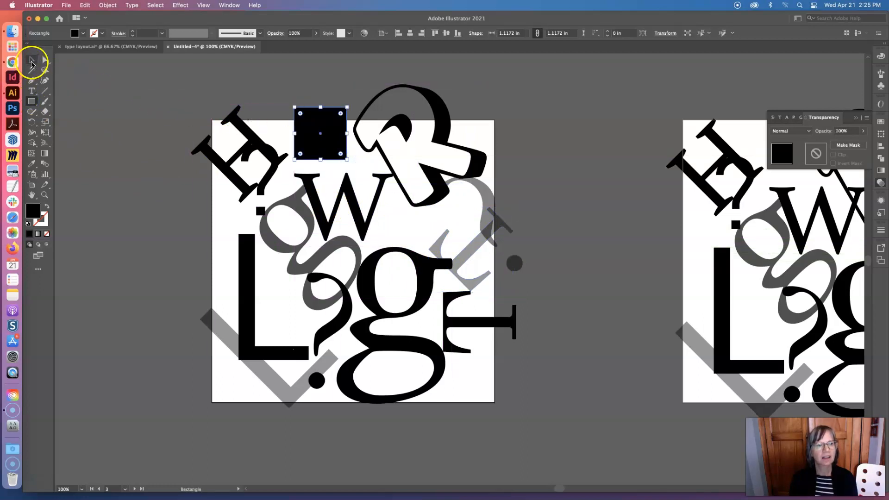
click(300, 90)
click(299, 111)
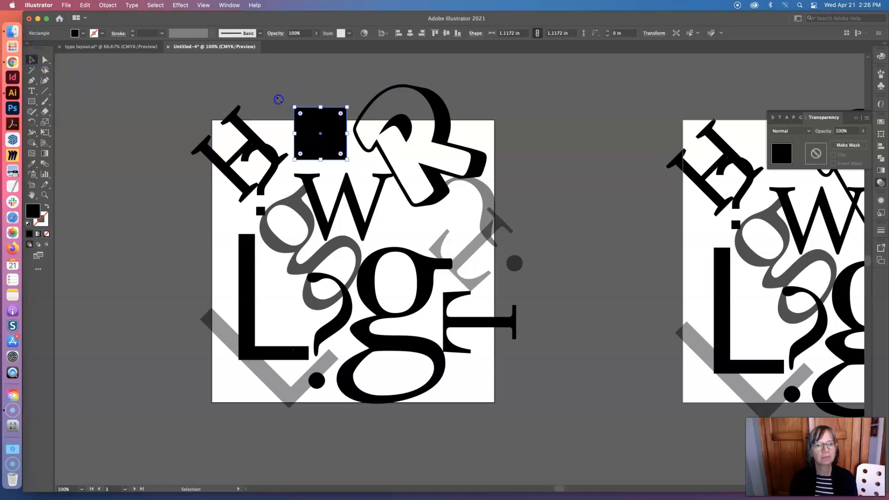
drag(295, 107, 267, 93)
Enlarge the outlined H to about 2.62 in wide and high
click(241, 125)
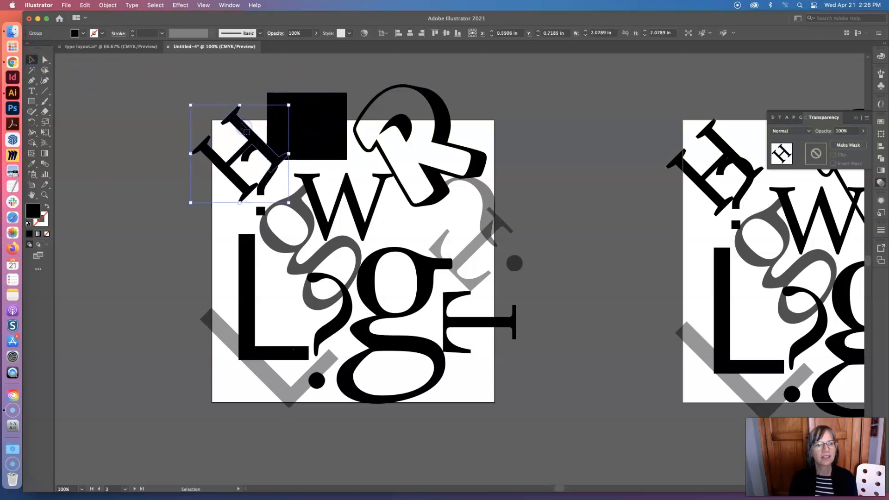
drag(288, 106, 321, 143)
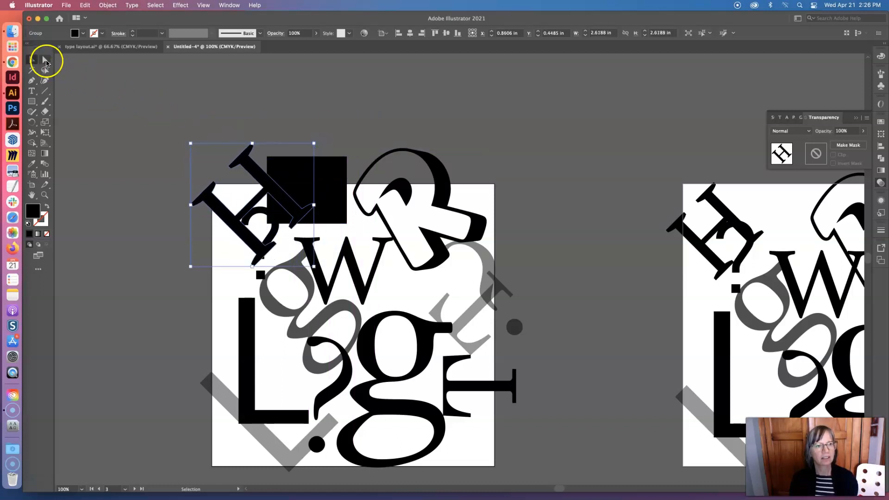
Delete the black rectangle above the W and move the outlined H right so it overlaps the W's upper-left serif
click(281, 112)
click(327, 165)
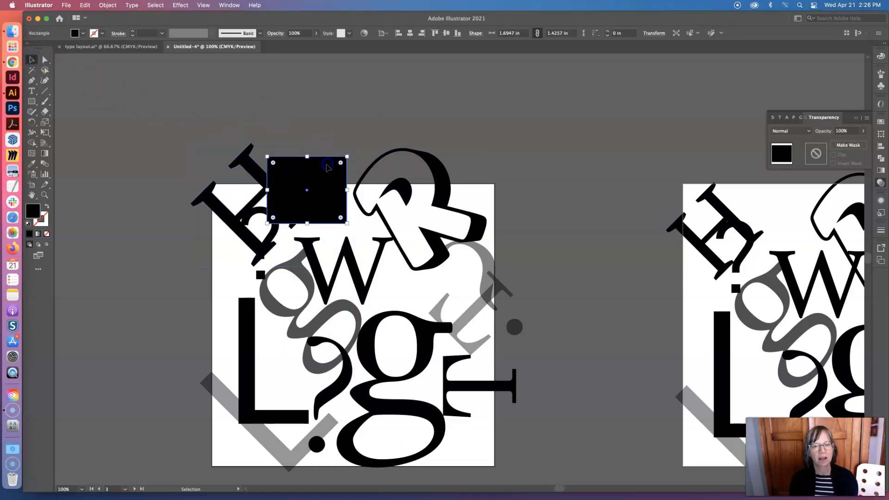
key(Delete)
drag(277, 202, 317, 208)
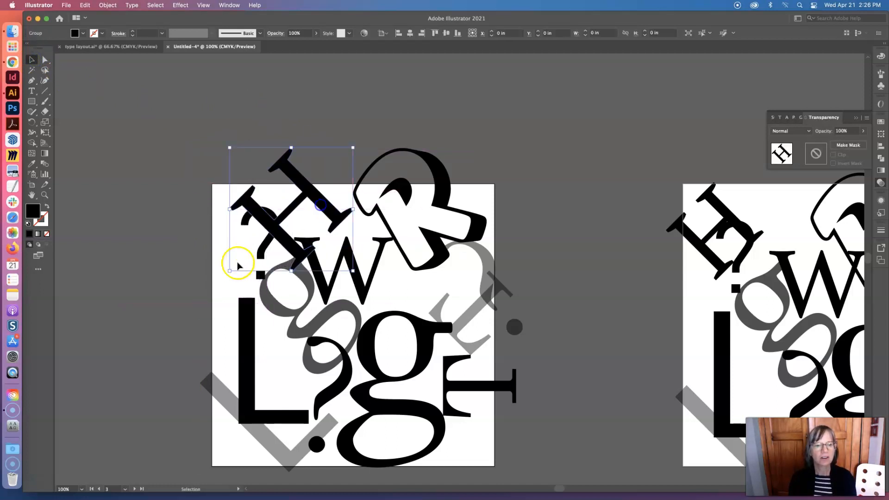
Move the small question mark and the H clear of each other near the artboard's upper-left corner, and lower the H's opacity
drag(261, 254, 264, 225)
click(299, 240)
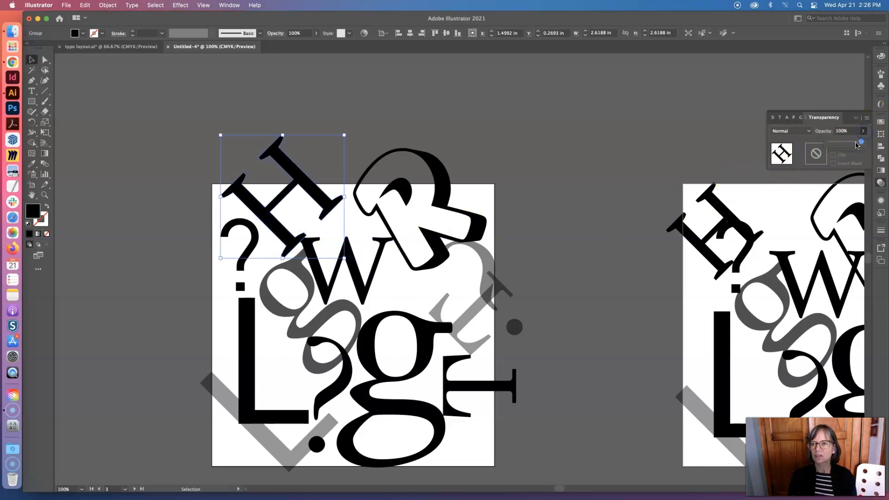
drag(857, 145, 842, 143)
click(284, 112)
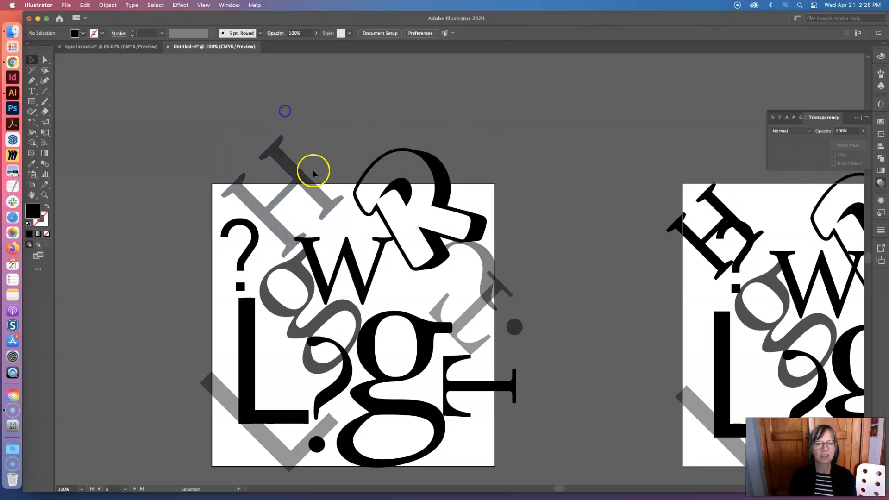
Shift the semi-transparent H slightly down and right against the W, and move the W and the large g upward
drag(312, 188, 356, 260)
drag(351, 302, 341, 306)
drag(392, 326, 389, 293)
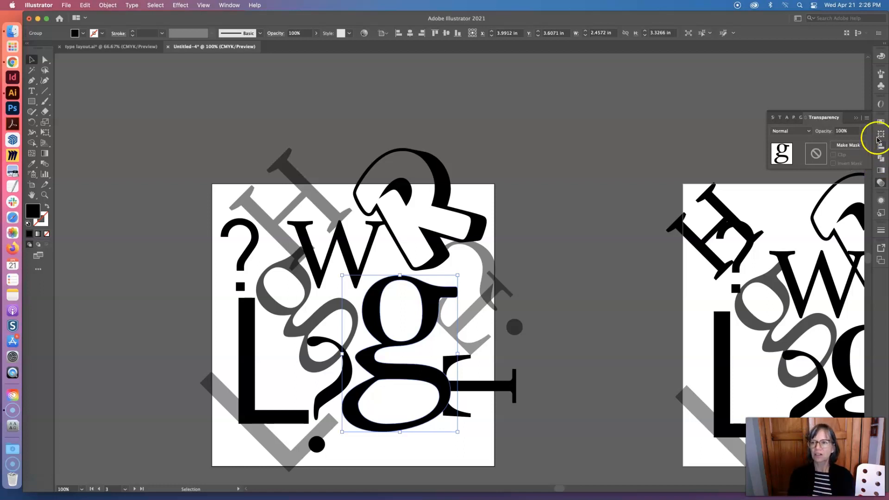
click(866, 125)
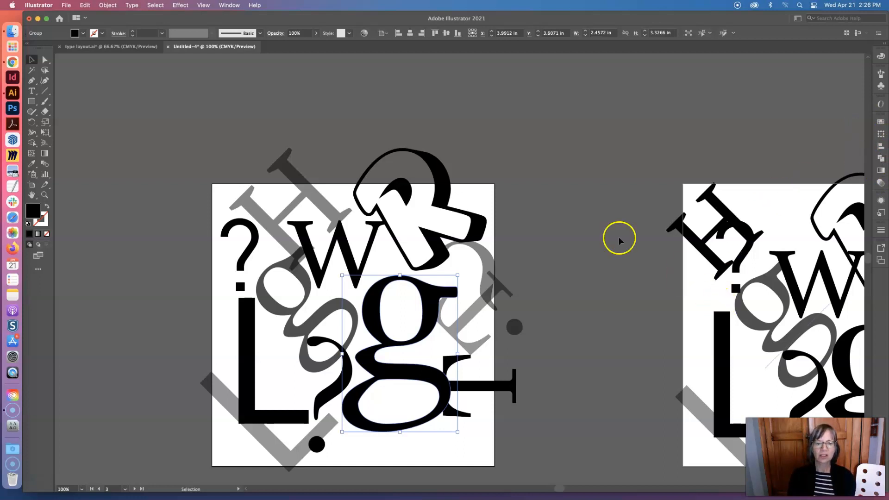
click(442, 233)
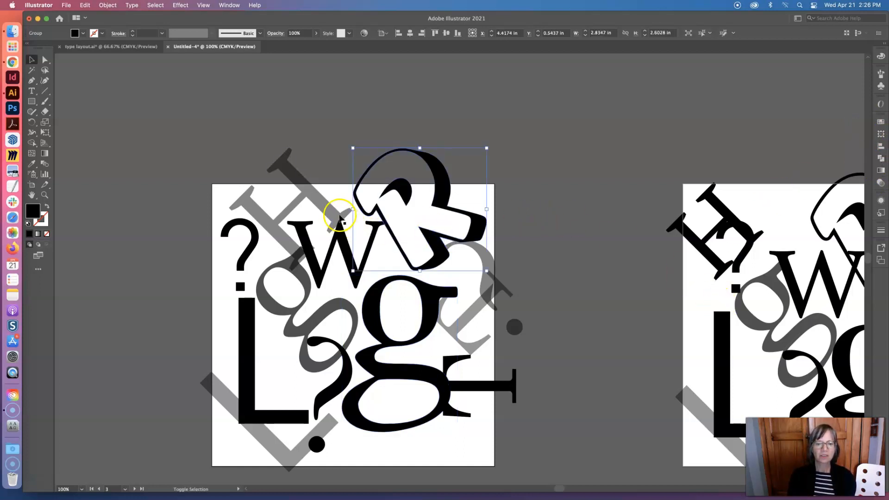
shift+click(339, 217)
shift+click(352, 252)
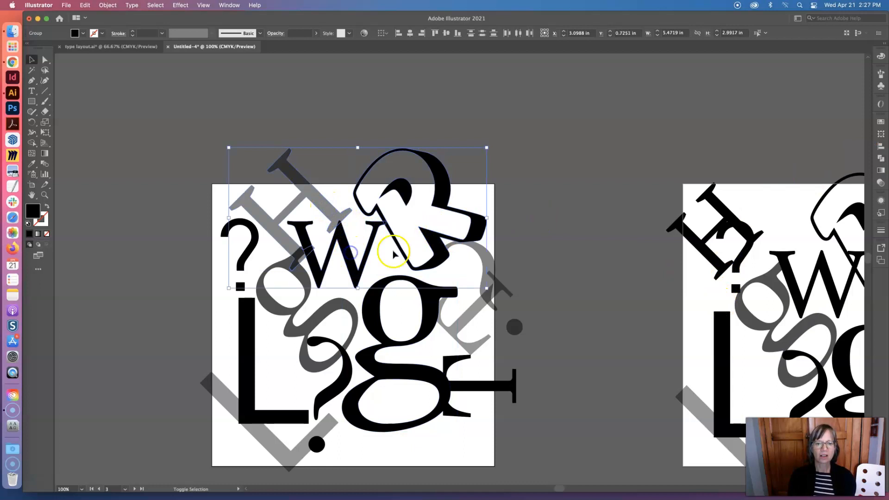
click(515, 245)
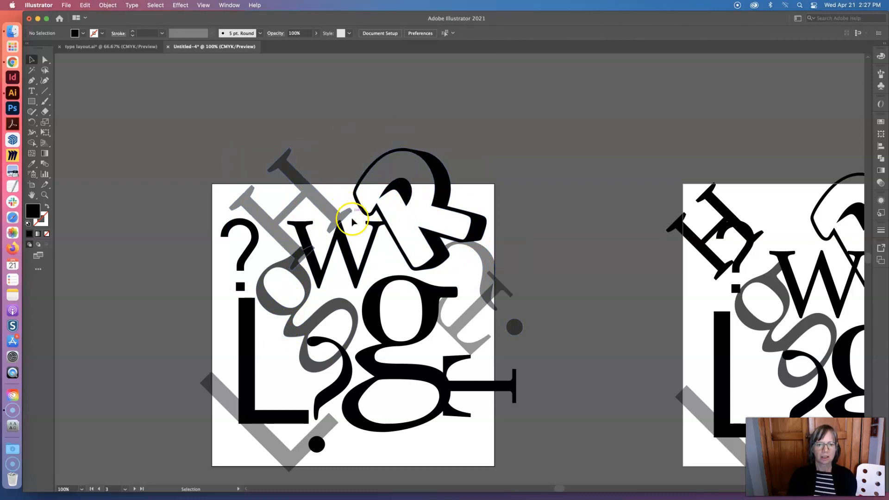
Move the R and the semi-transparent question mark off the artboard's upper-right side, and overlap the large g with the W at the top edge
click(383, 193)
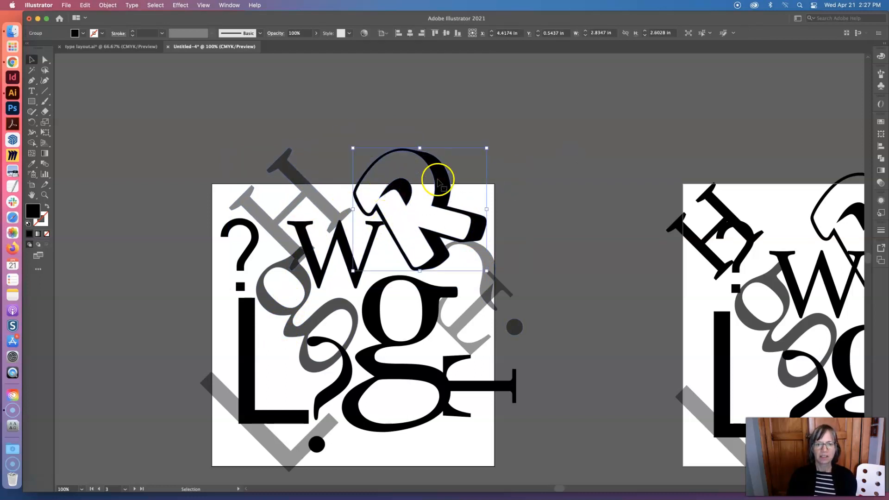
drag(435, 183, 544, 139)
drag(360, 257, 410, 221)
drag(427, 325, 414, 268)
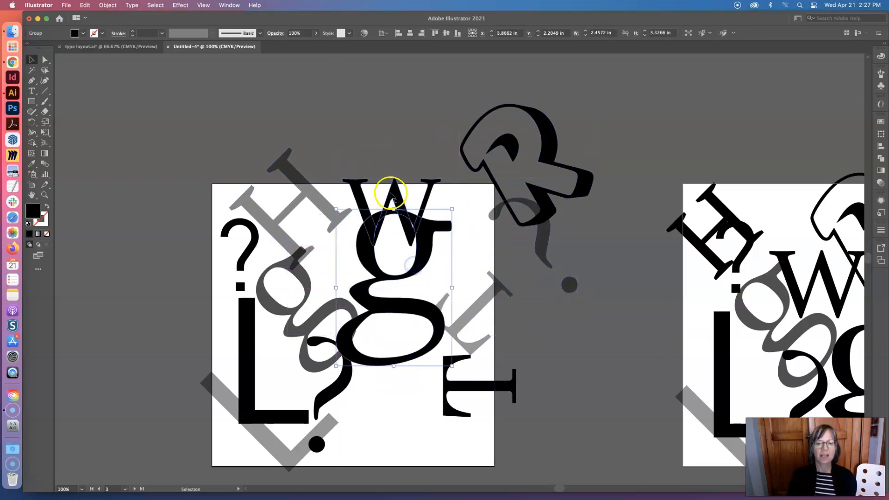
Unite the overlapping W and large g into one shape and fill it with 73% magenta
shift+click(418, 240)
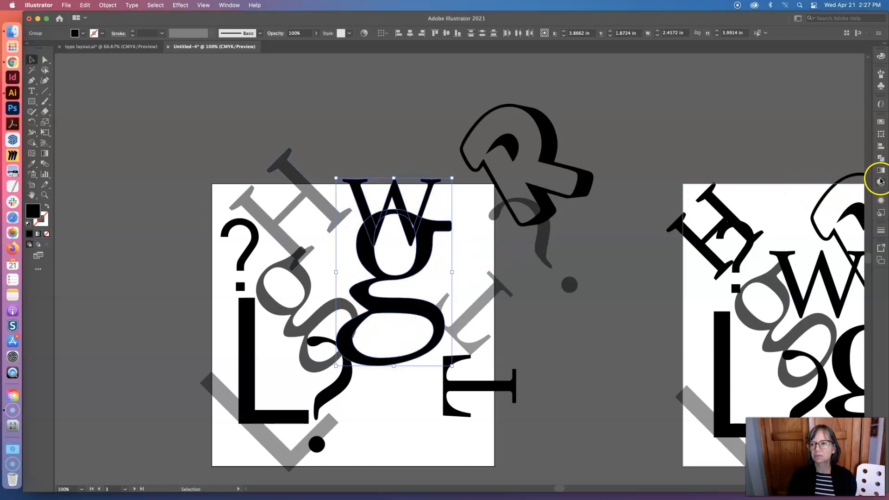
click(881, 159)
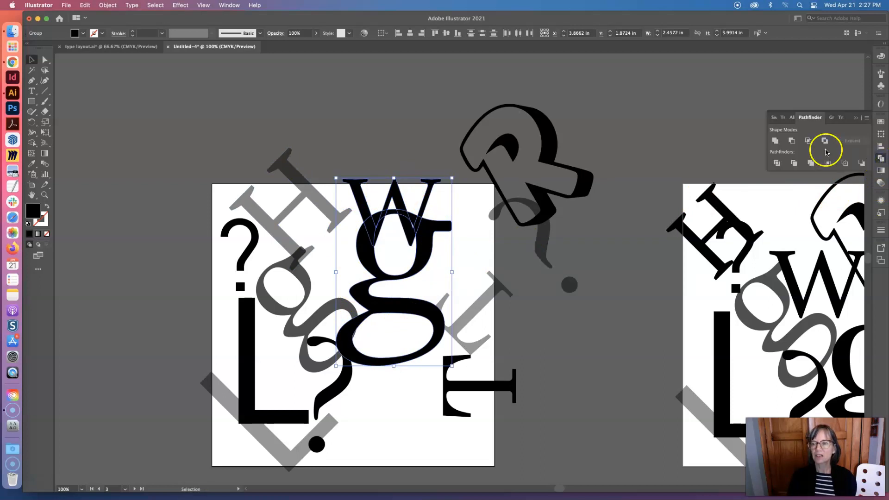
click(776, 141)
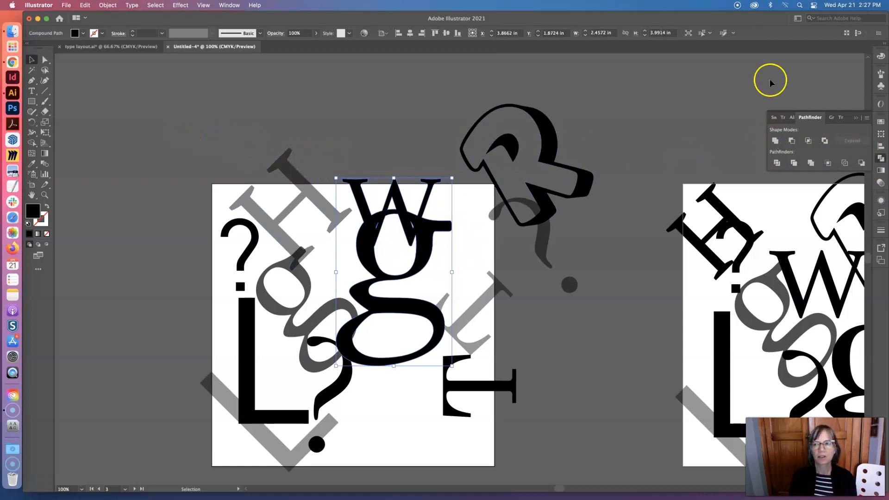
click(880, 57)
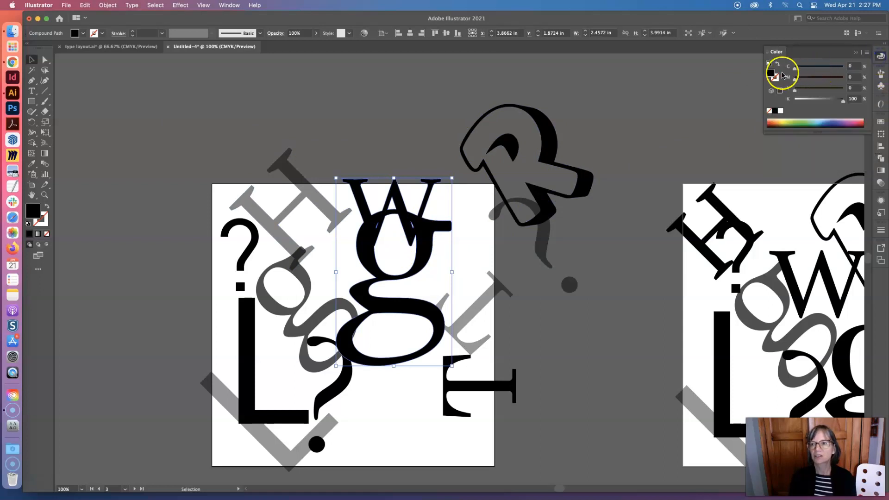
drag(843, 99, 830, 82)
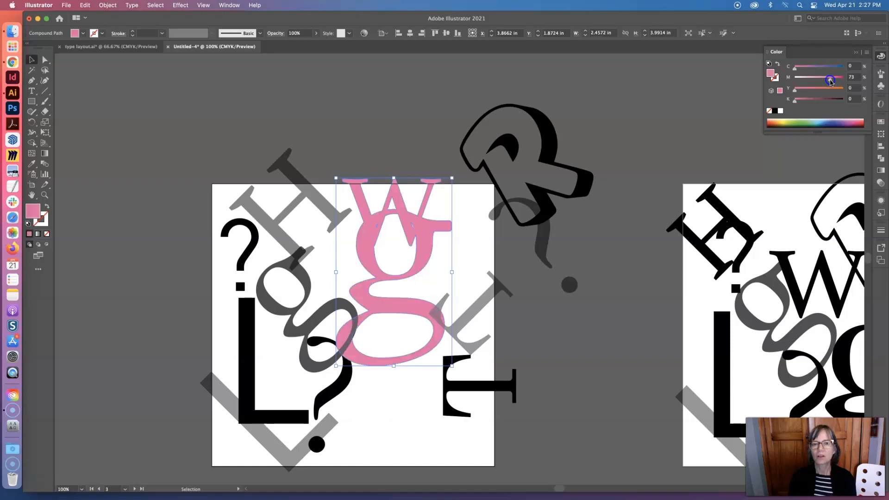
click(423, 226)
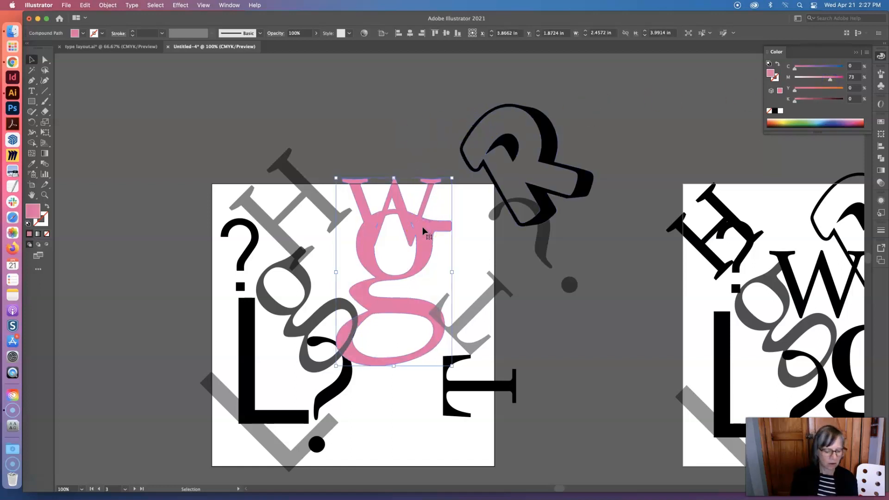
Undo the magenta fill and the uniting of the W and large g
key(super+z)
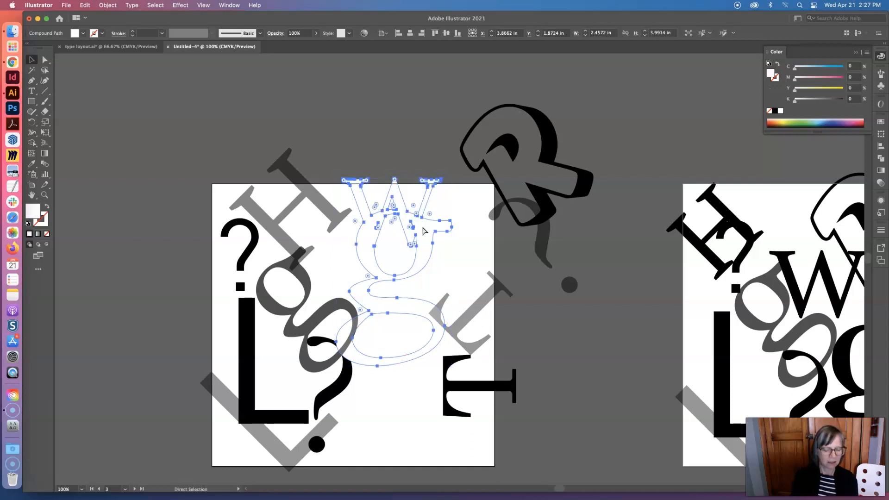
key(super+z)
scroll(424, 230, right, 2)
key(super+z)
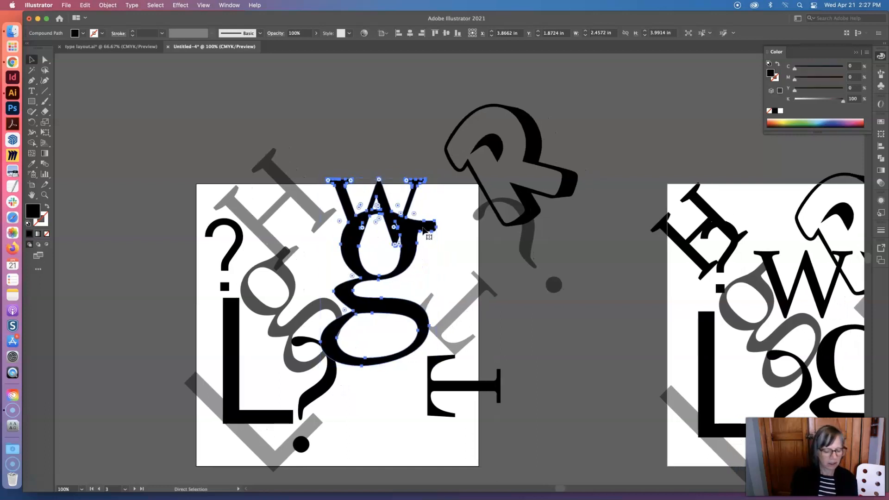
Intersect the W and large g so only their overlapping areas remain, and undo it
click(360, 160)
click(386, 208)
shift+click(407, 253)
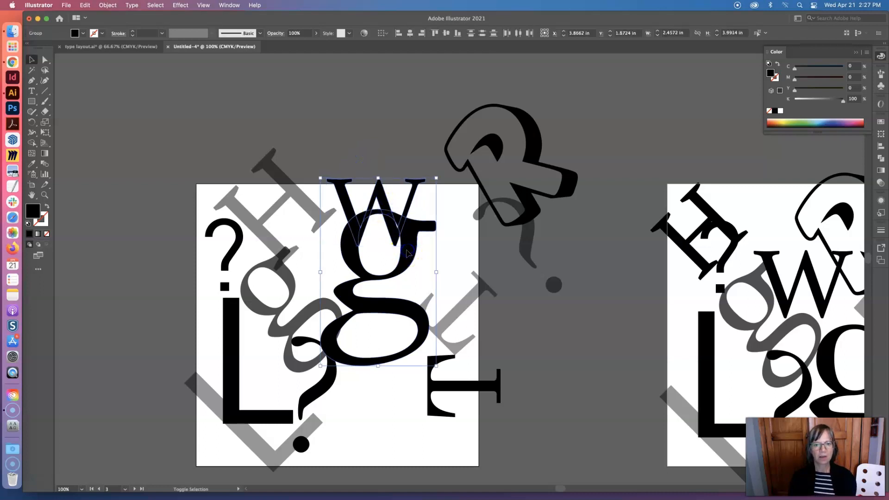
click(880, 159)
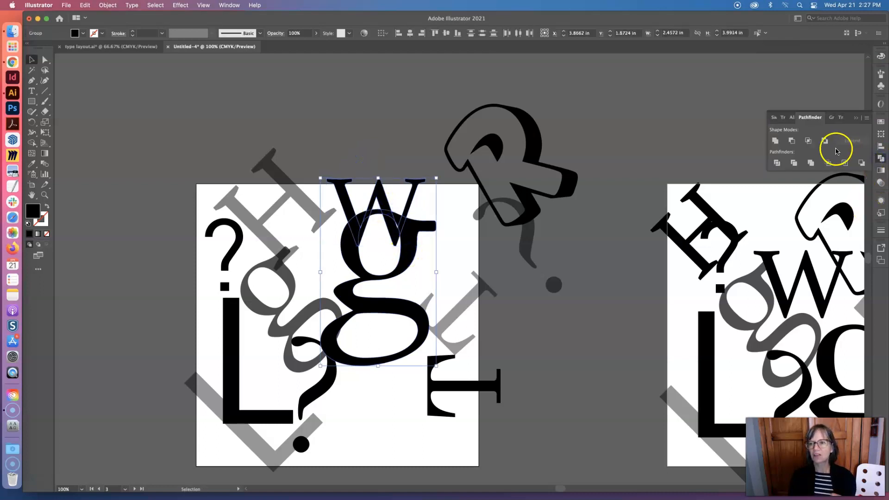
click(808, 141)
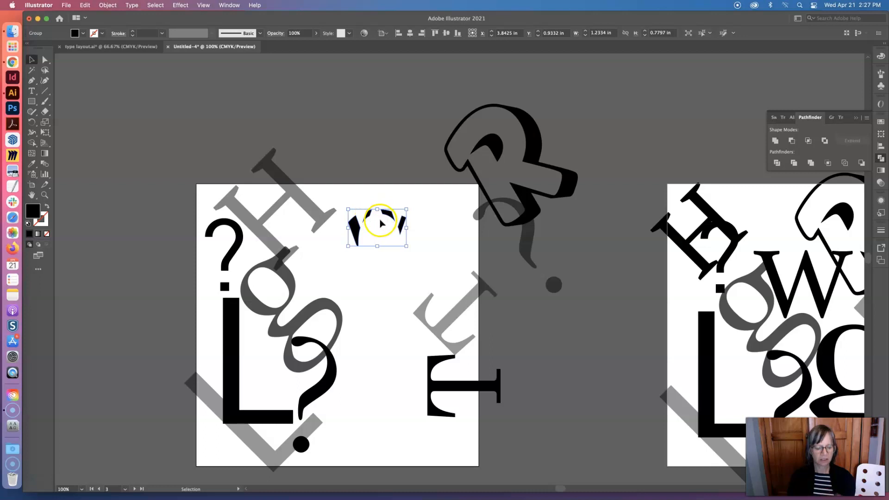
key(super+z)
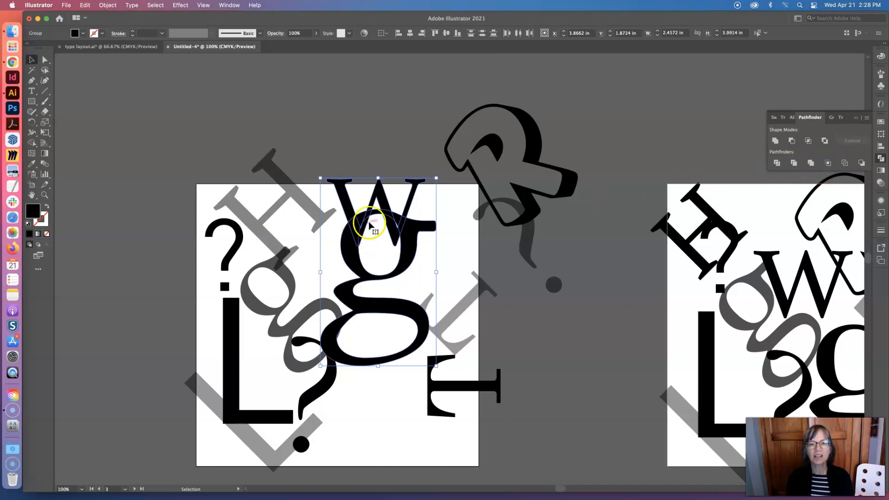
Divide the overlapping W and large g into separate pieces and select individual pieces with the Direct Selection tool
click(776, 163)
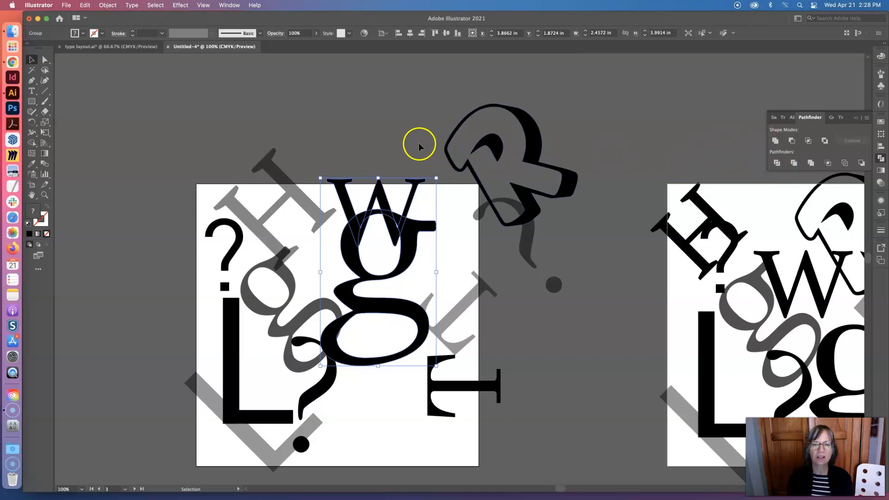
click(407, 173)
click(45, 59)
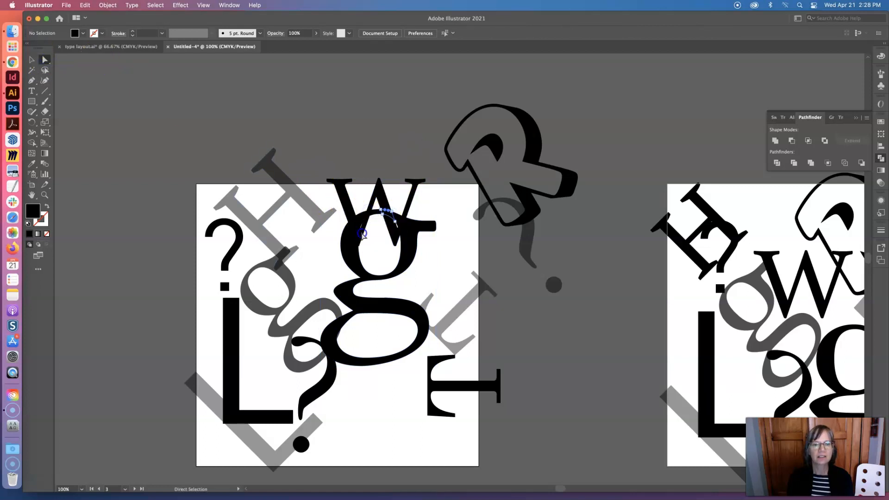
click(349, 211)
click(356, 224)
click(394, 232)
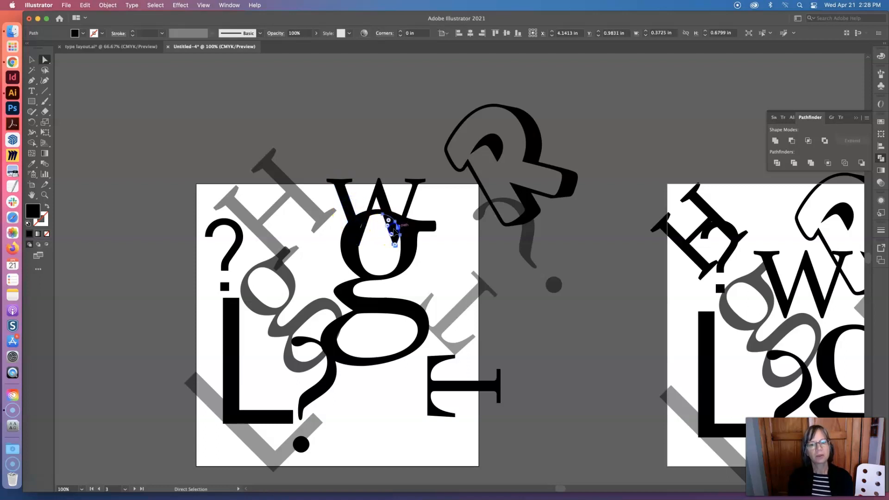
Fill the divided piece forming the W's upper-right arm with green, using the CMYK color model
click(407, 209)
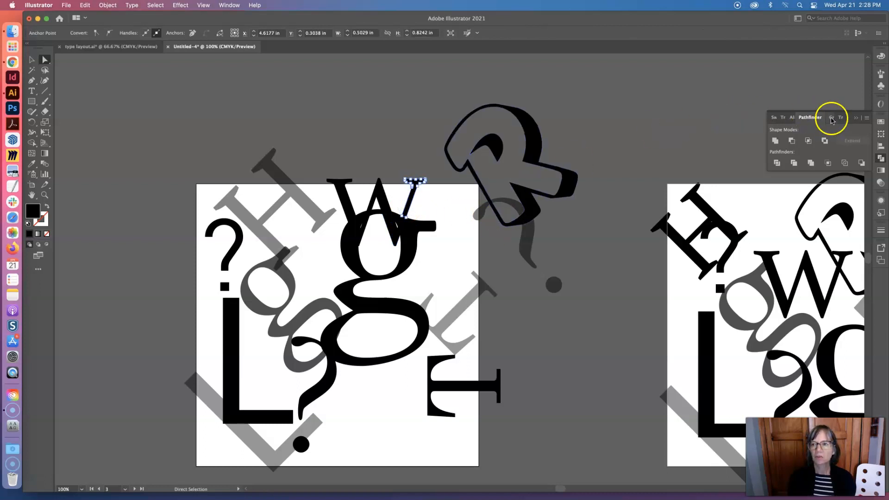
click(883, 56)
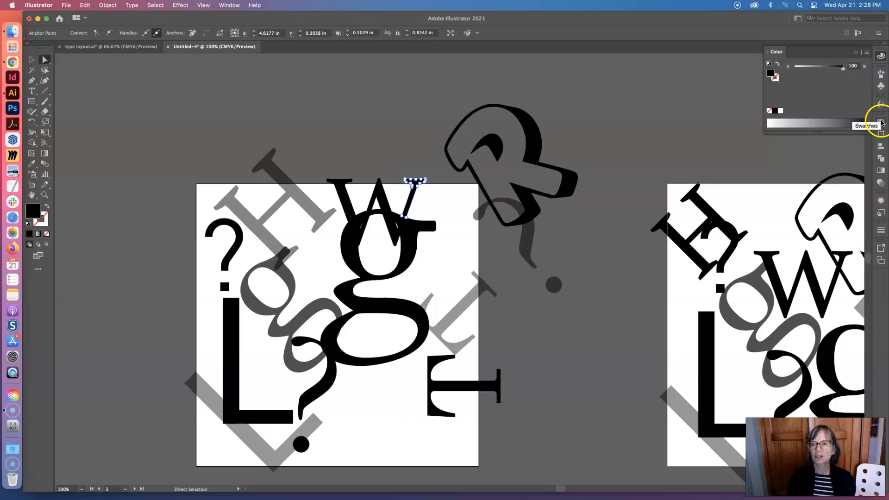
click(866, 54)
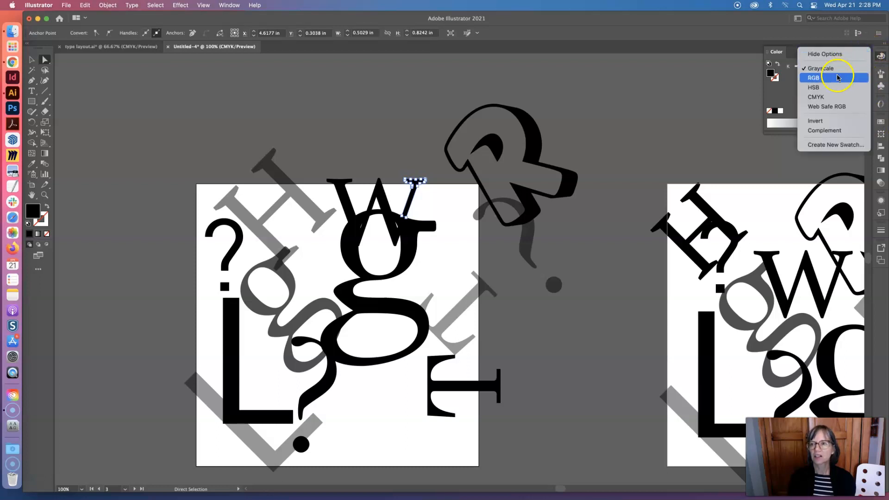
click(832, 97)
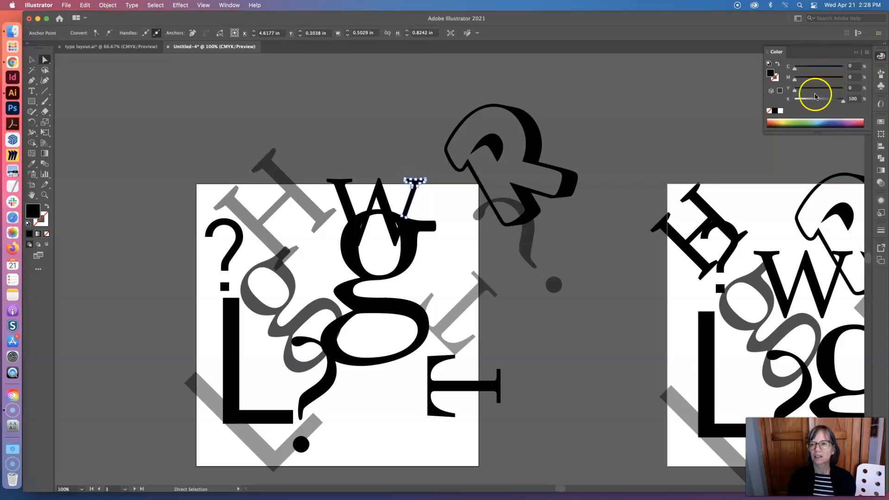
click(774, 72)
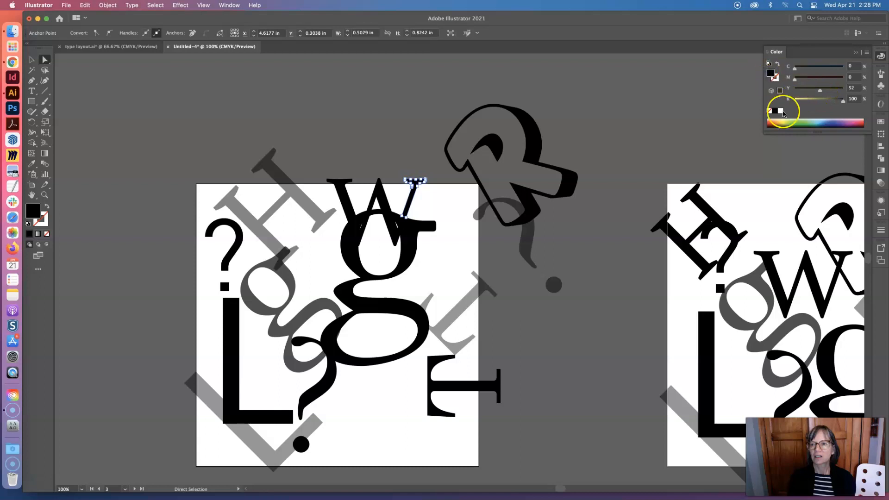
click(788, 123)
Switch the color model to CMYK and fill the H together with the divided W and g pieces with 55% black
click(396, 225)
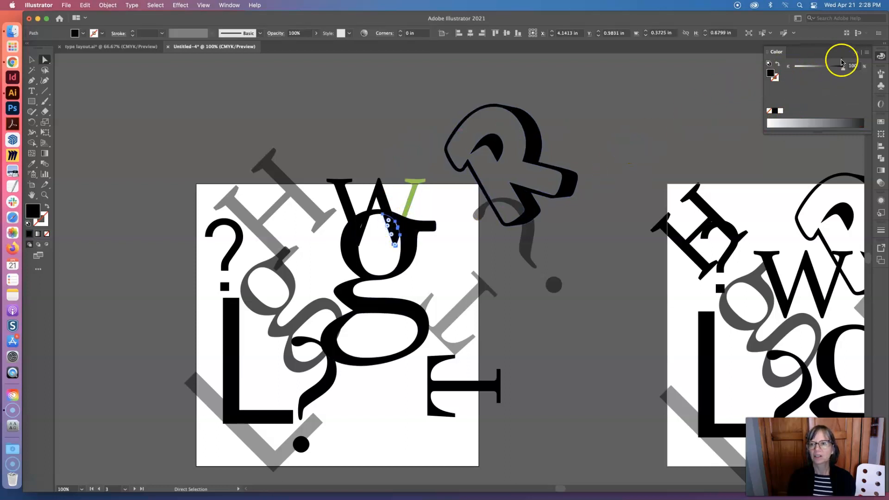
click(868, 52)
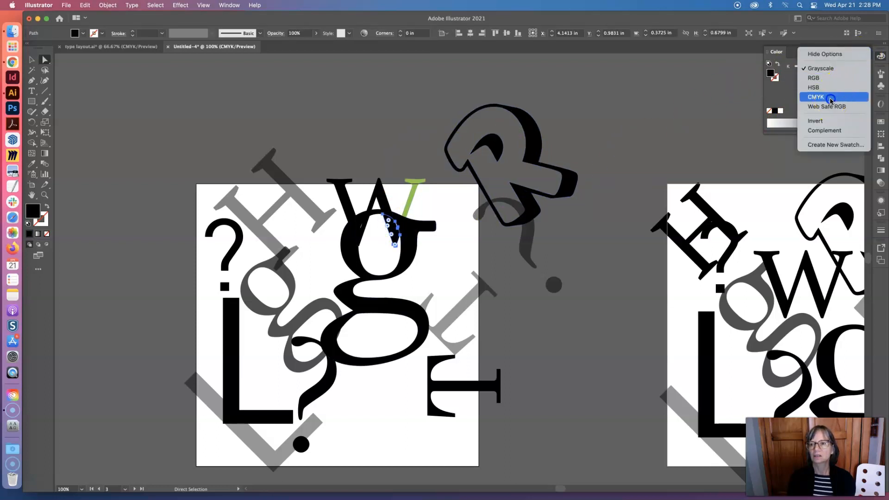
click(816, 97)
click(31, 60)
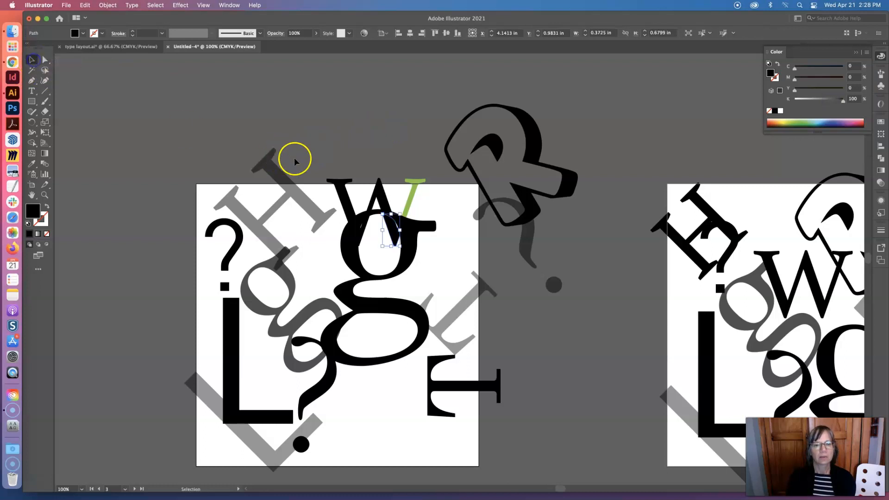
click(427, 281)
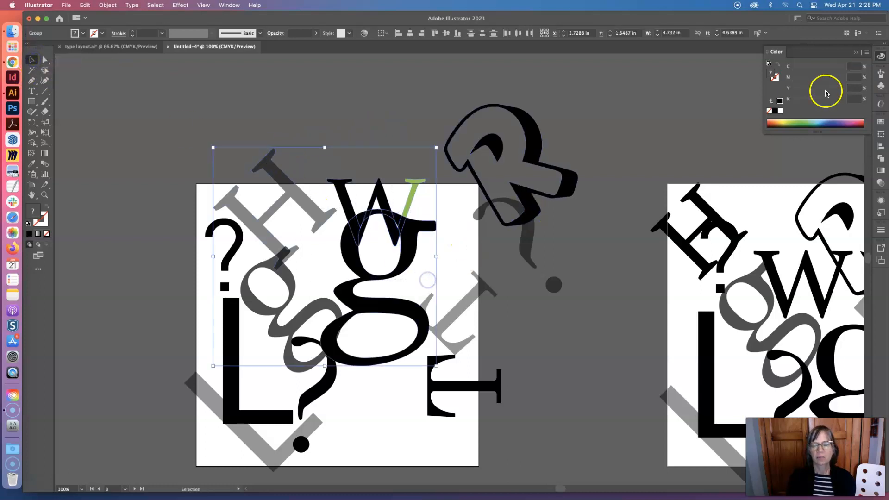
click(867, 53)
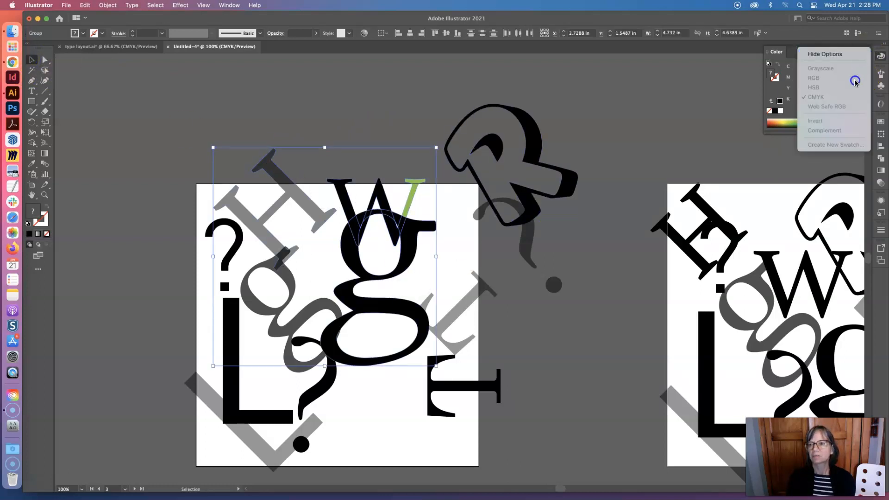
click(826, 99)
click(821, 99)
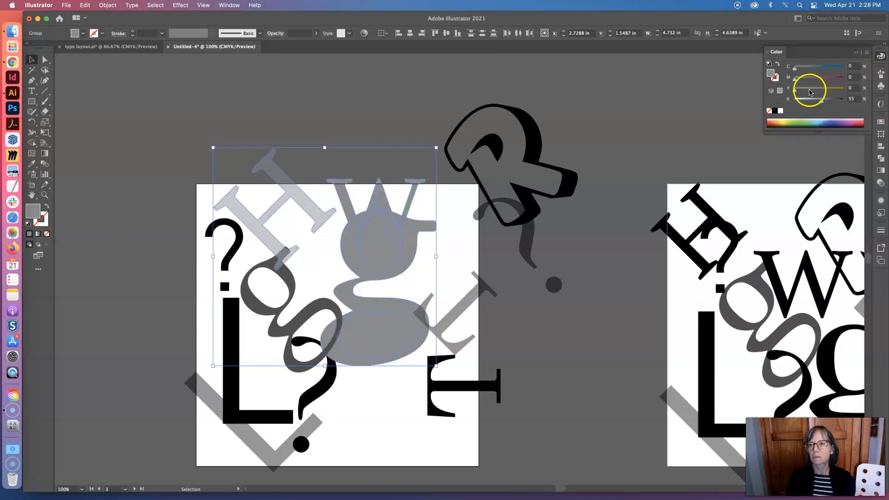
Try moving the whole divided W and g group up toward the H, and undo the move
click(381, 200)
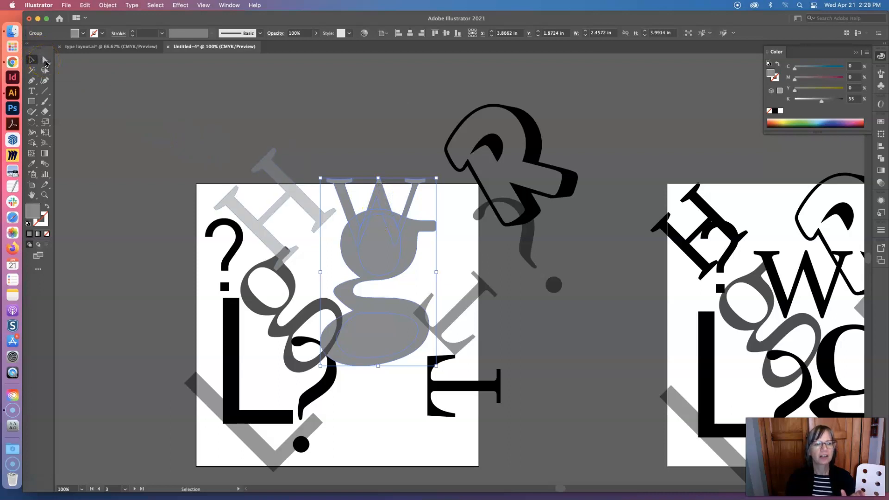
click(30, 61)
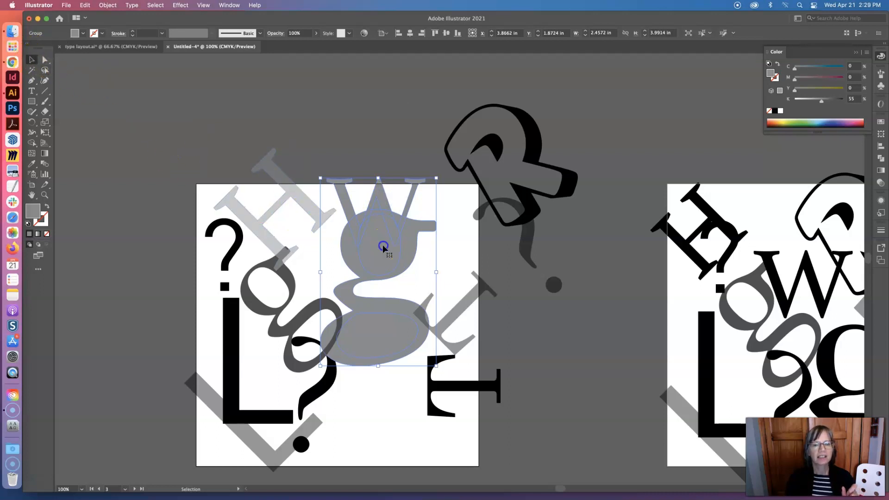
drag(384, 248, 352, 218)
key(a)
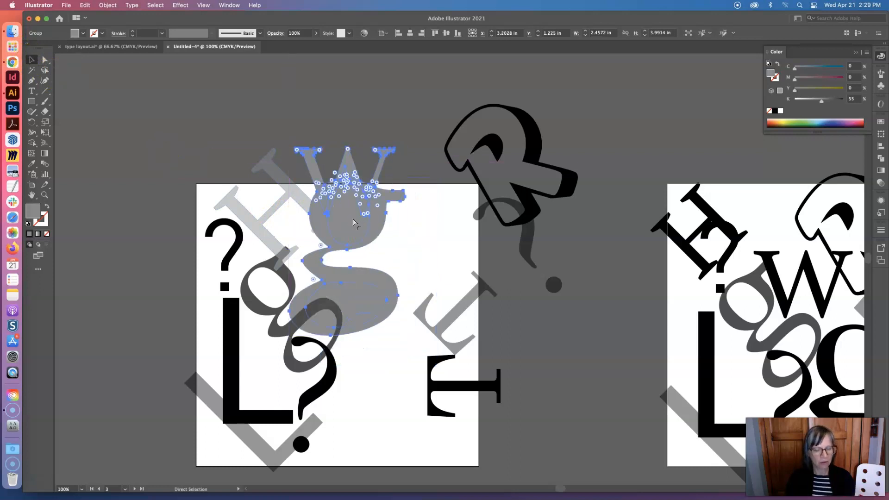
key(super+z)
click(349, 159)
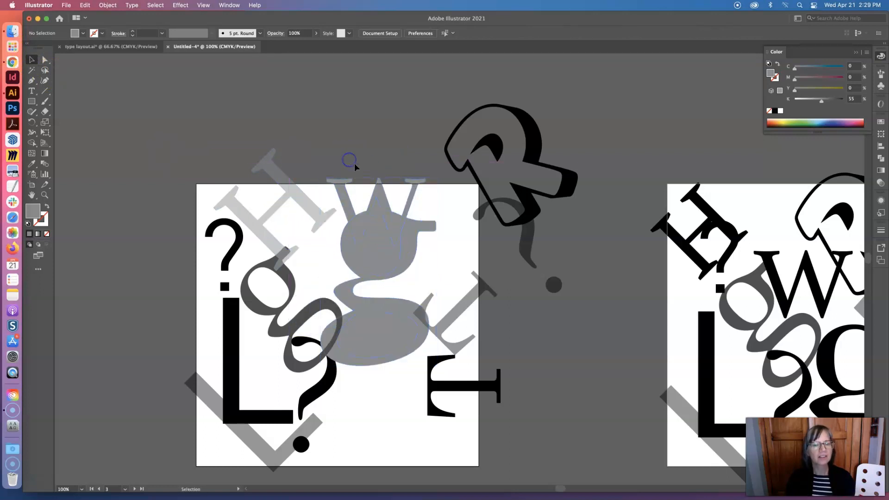
Fill the divided W's middle peak with light green, its left arm with dark green and the g's upper counter with light blue
click(45, 61)
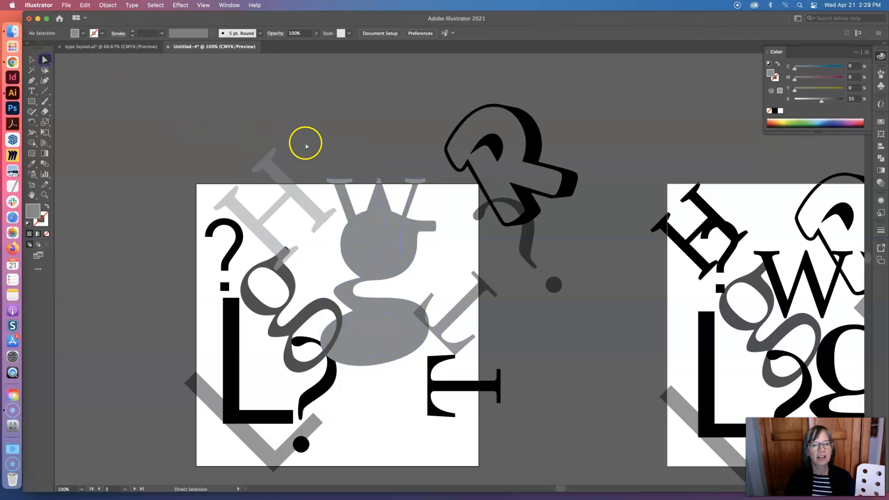
click(385, 203)
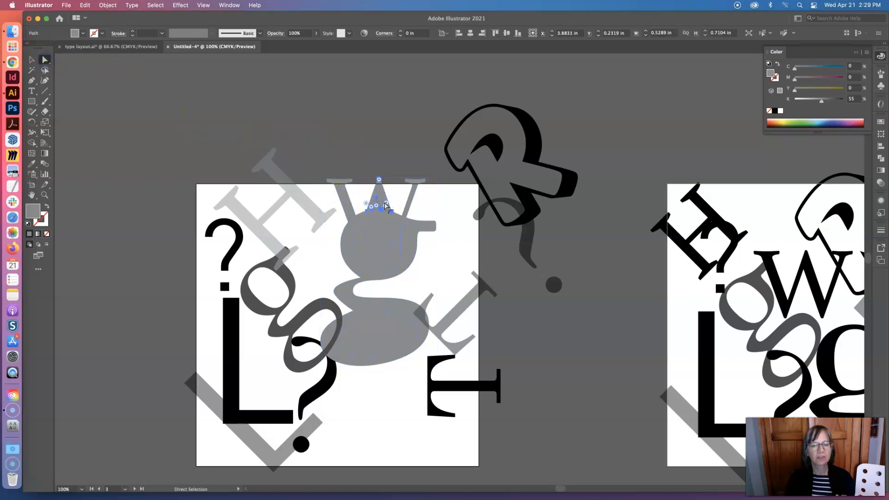
click(807, 123)
click(341, 194)
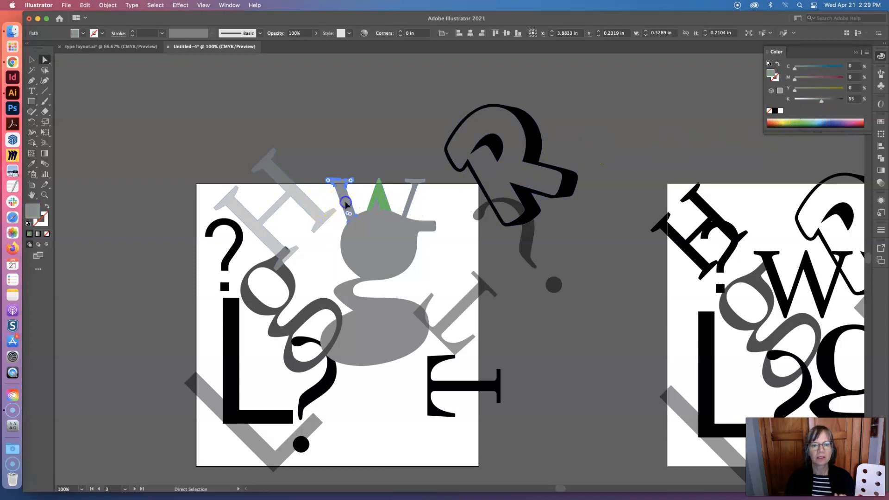
click(797, 123)
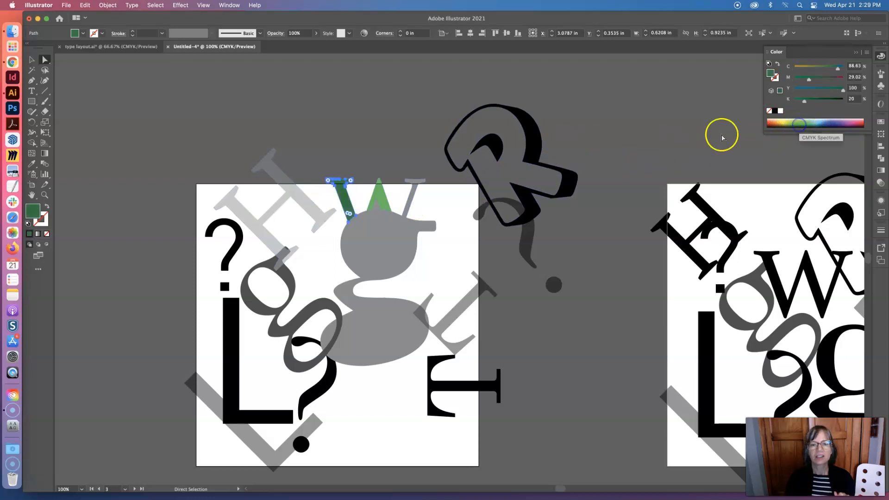
click(390, 249)
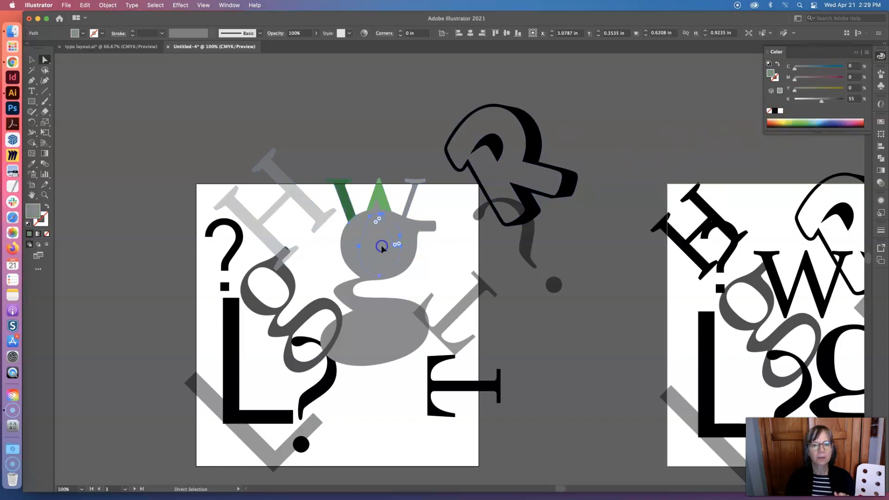
click(814, 123)
Ungroup the divided W and g artwork into independent pieces and deselect them
click(32, 60)
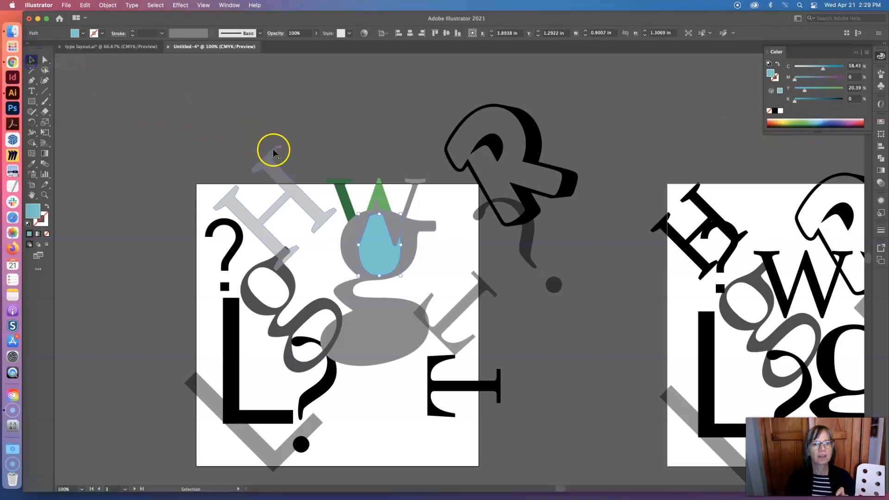
click(380, 192)
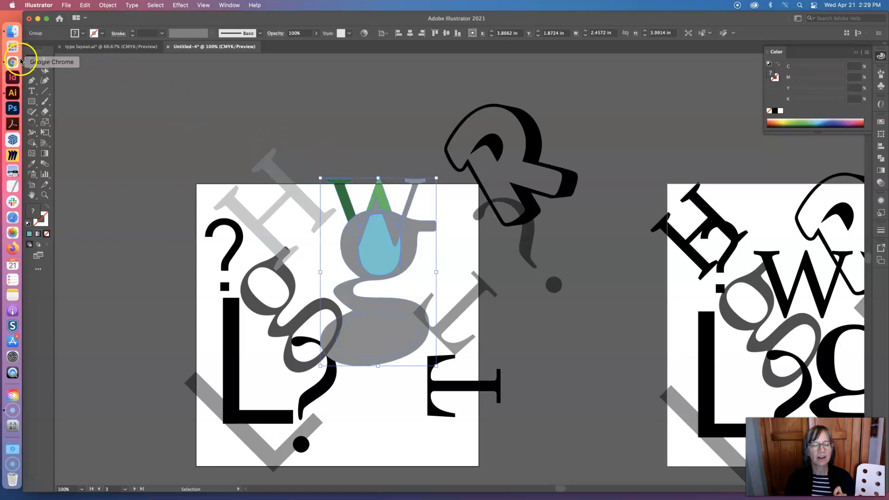
click(108, 5)
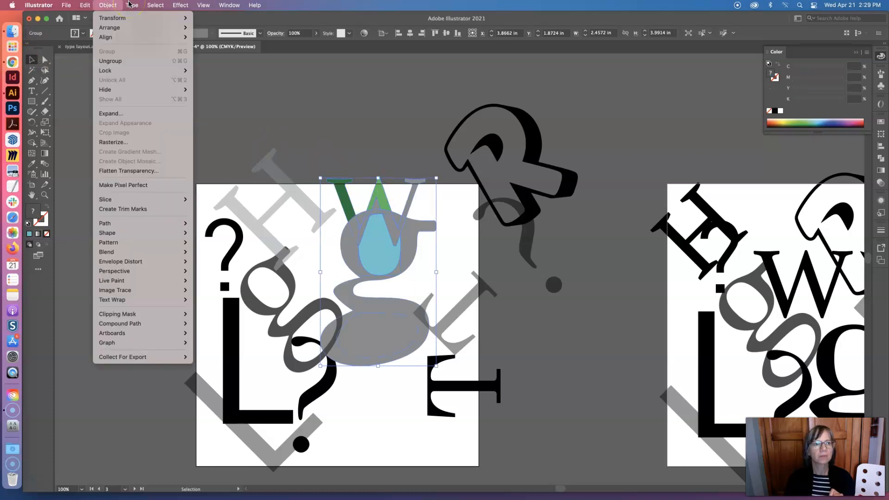
click(115, 60)
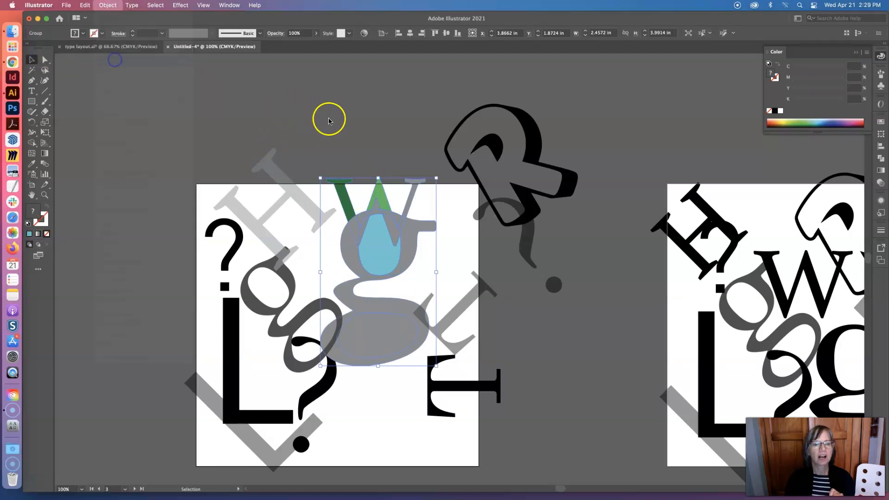
click(368, 128)
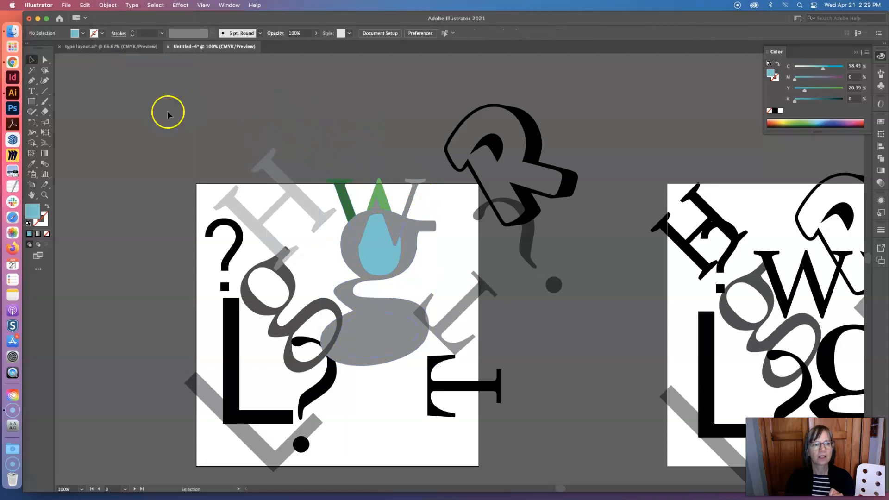
Fill the counter in the large g's lower bowl with dark blue and try selecting other ungrouped pieces
click(417, 201)
click(411, 225)
click(394, 225)
click(354, 230)
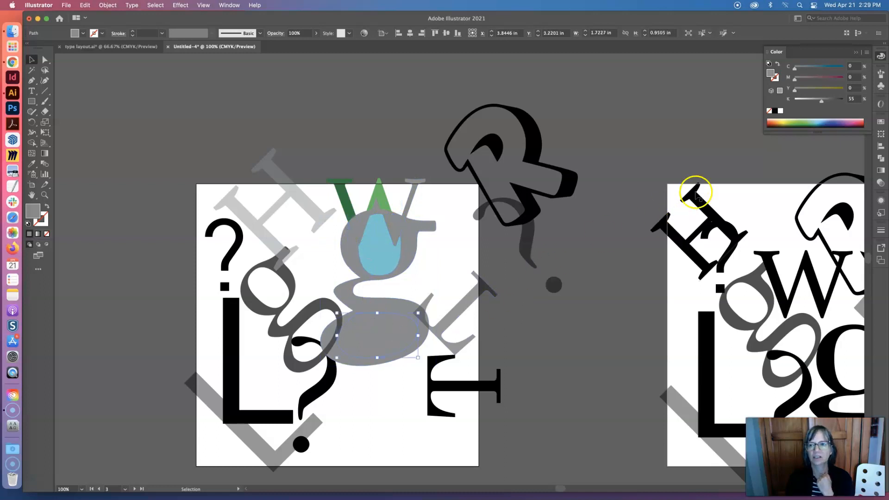
click(832, 123)
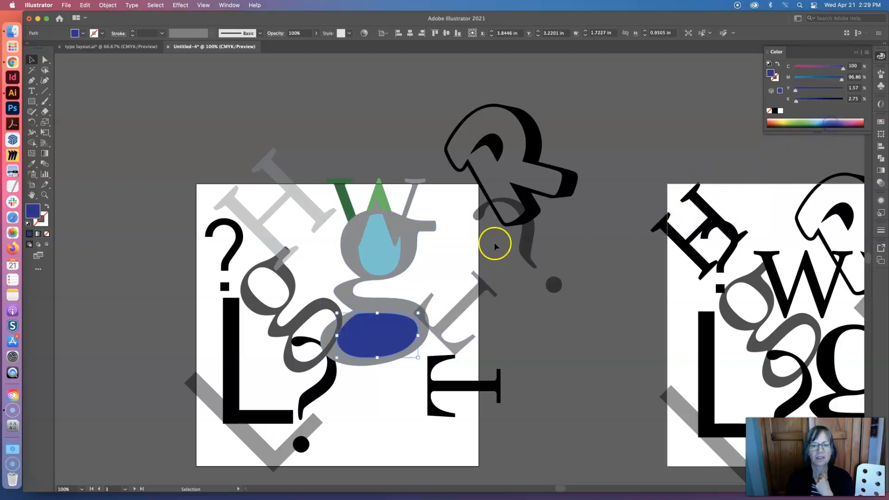
click(412, 253)
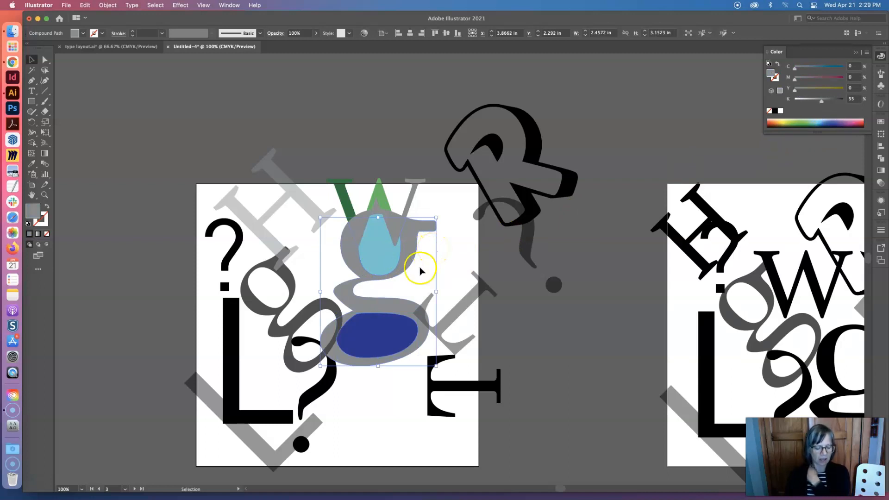
click(421, 313)
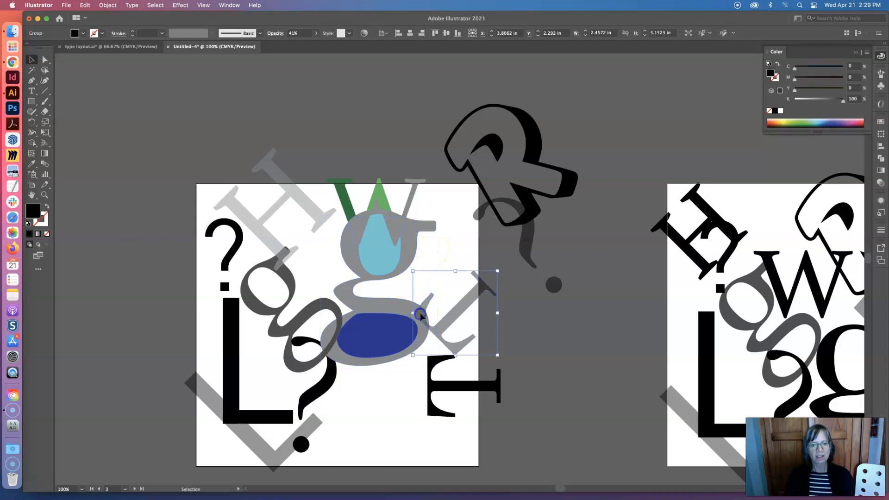
click(451, 253)
Undo the recent fills and the ungrouping until the H, W and large g have their original dark colors back
key(super+z)
key(super+z)
key(super+z)
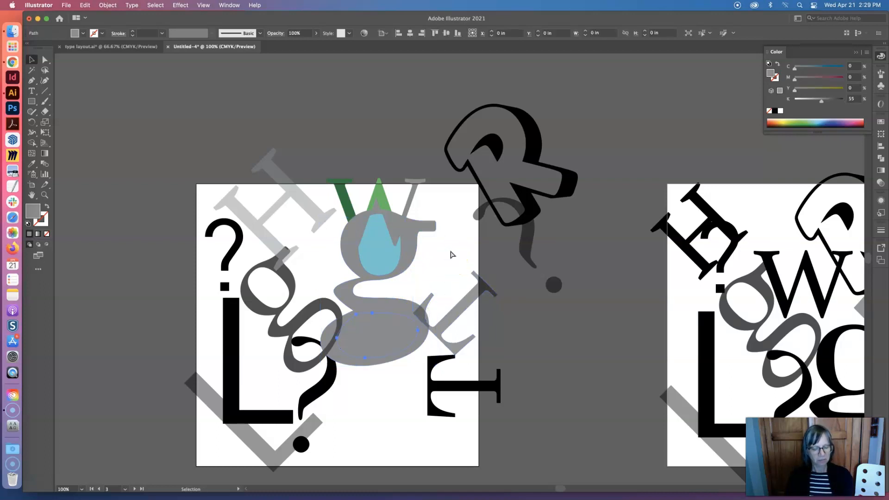
key(super+z)
key(super+z)
key(super+z)
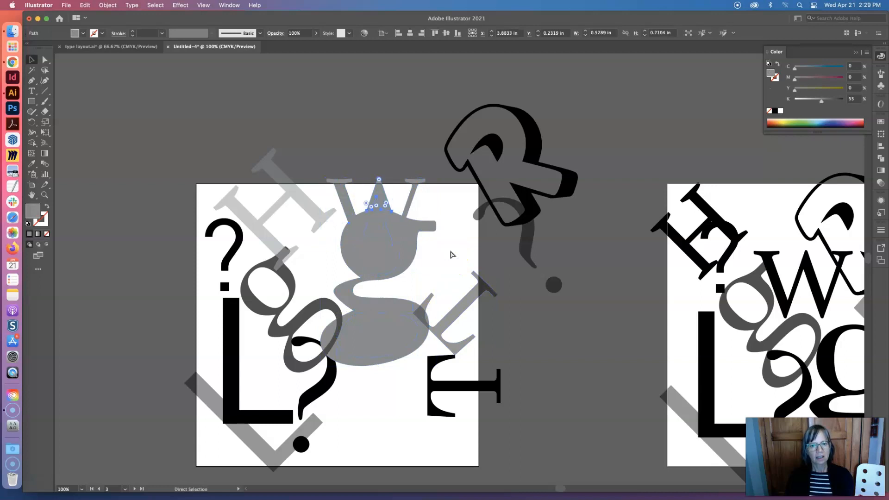
key(super+z)
key(super+z)
key(super+z)
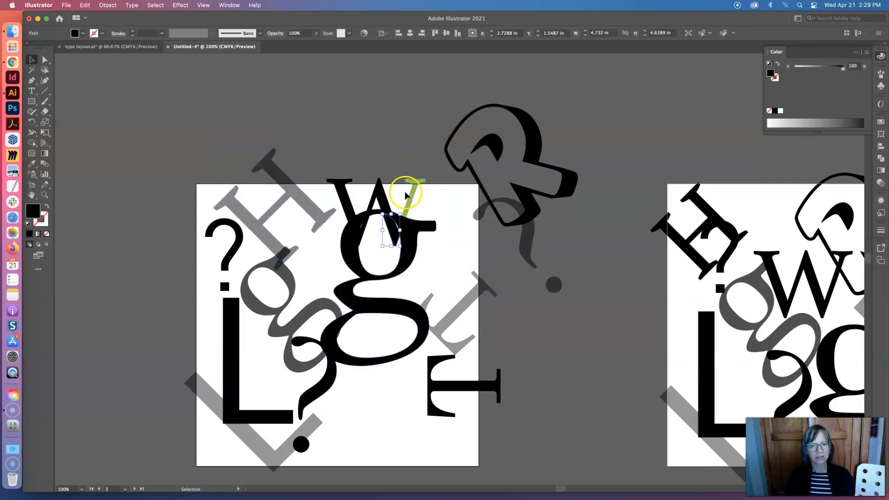
click(391, 170)
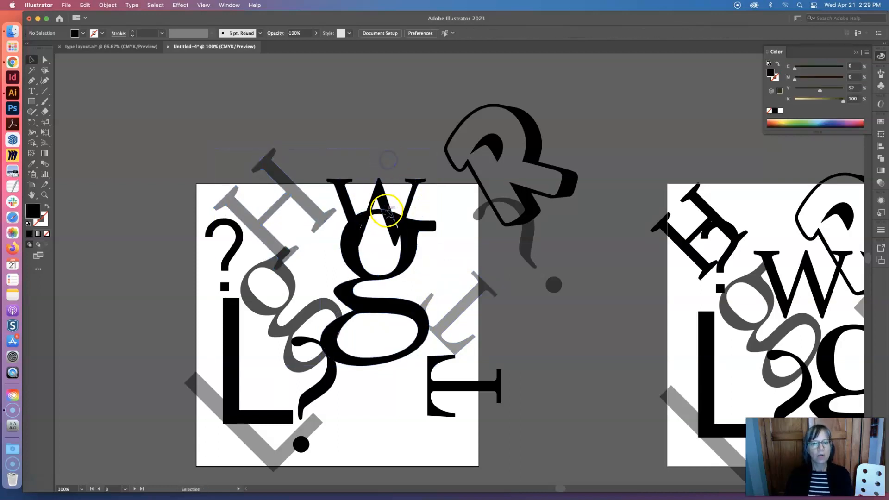
Move the H slightly upward over the small tilted g, and divide the two overlapping letters with Pathfinder
mouse_move(271, 241)
mouse_down()
mouse_move(268, 235)
mouse_move(264, 246)
mouse_move(273, 237)
mouse_up()
click(308, 282)
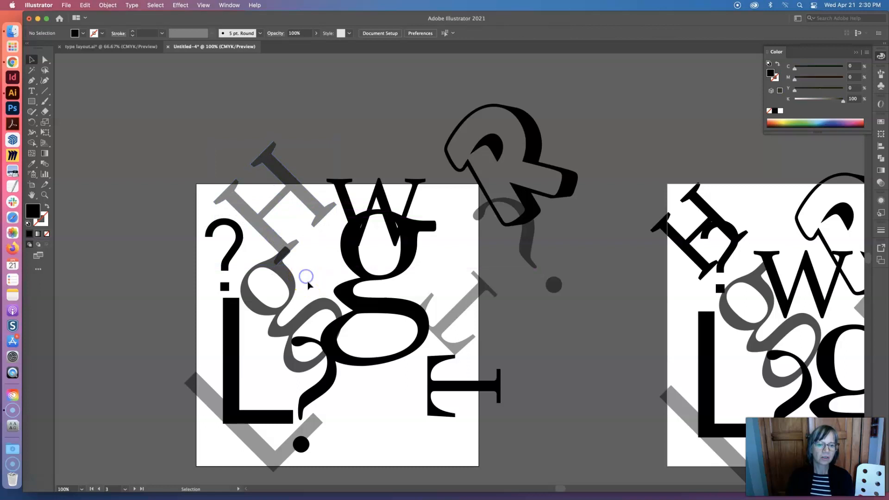
click(276, 246)
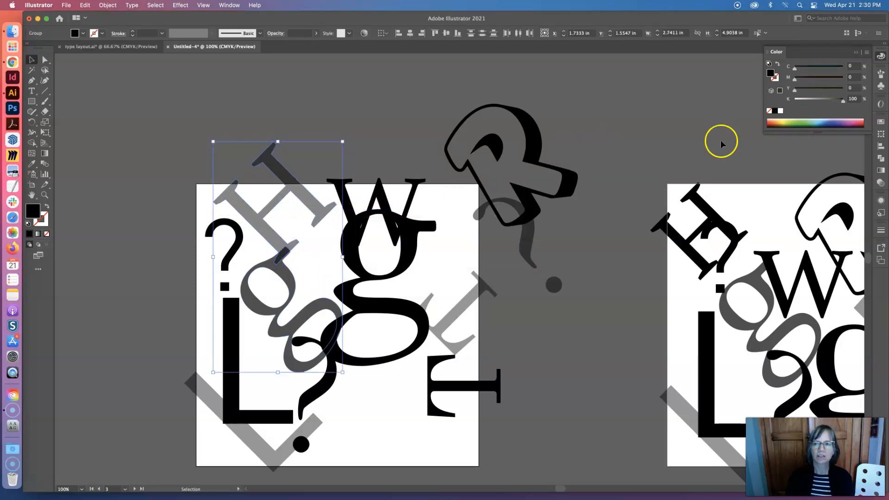
click(882, 158)
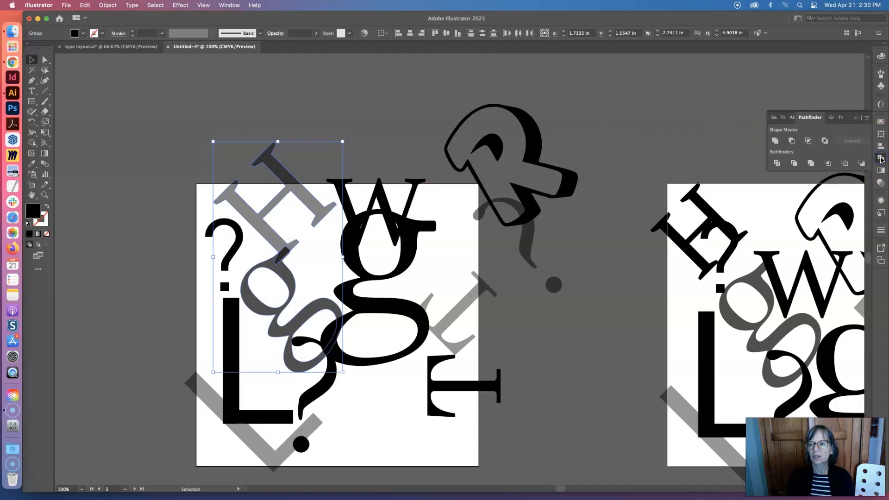
click(777, 164)
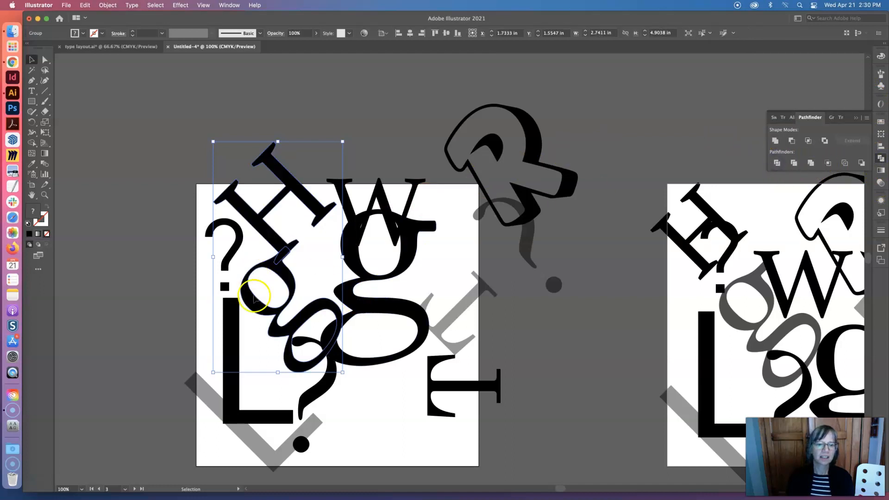
click(287, 448)
click(338, 445)
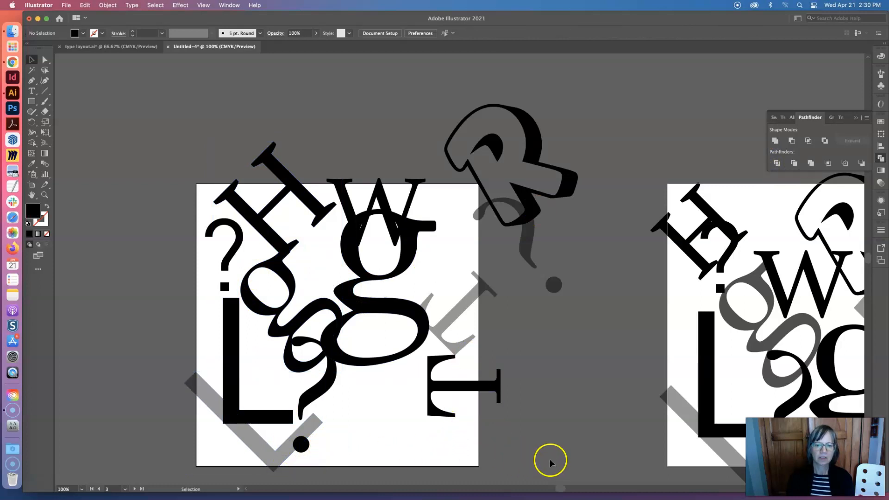
Select all the letters on and around this artboard and divide them into separate pieces with Pathfinder
drag(143, 147, 144, 146)
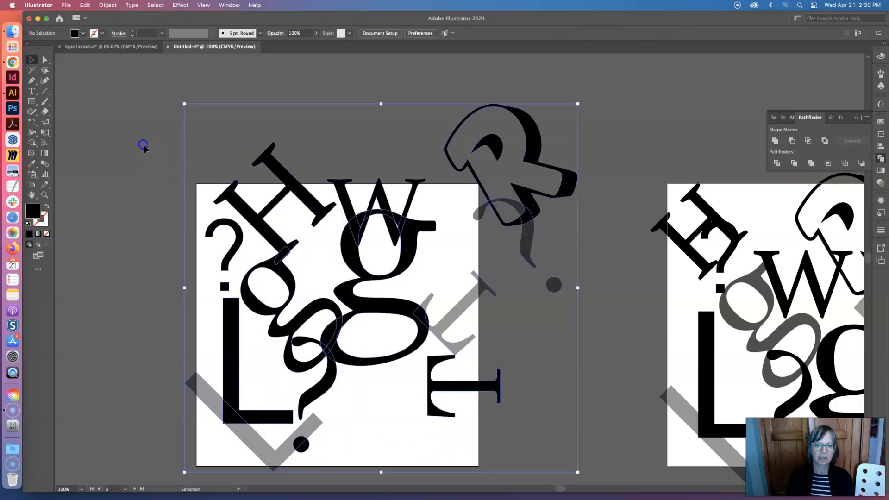
click(776, 163)
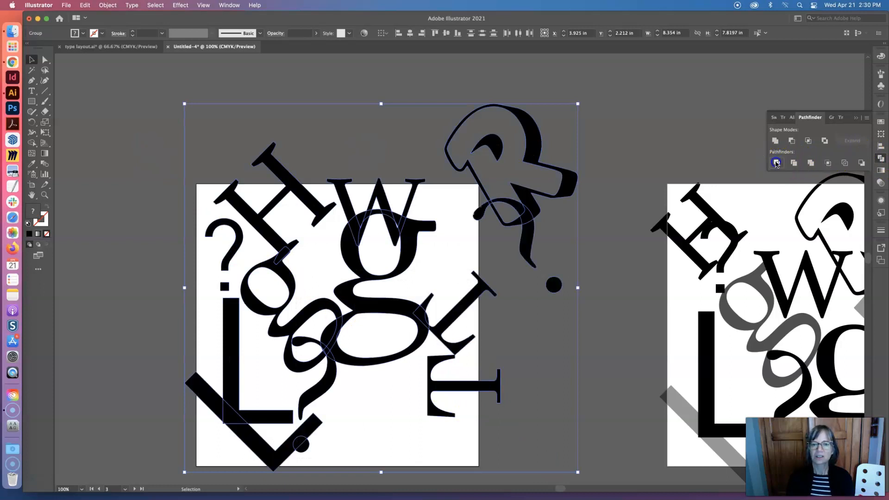
click(604, 184)
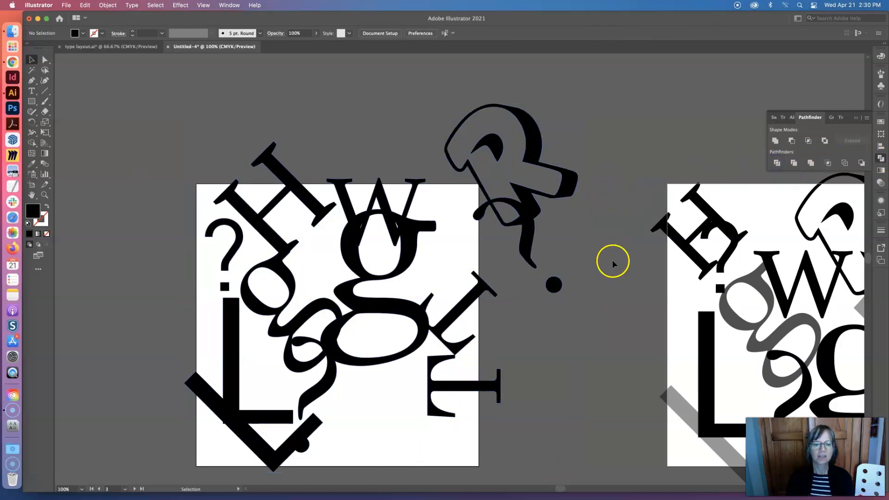
Move the translucent tilted question mark on the next artboard slightly down and to the left
scroll(613, 260, right, 2)
scroll(613, 261, right, 10)
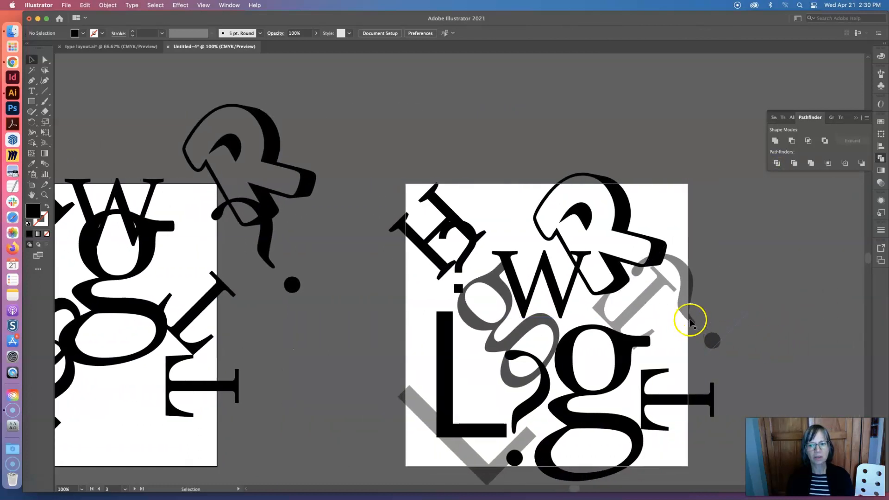
click(682, 291)
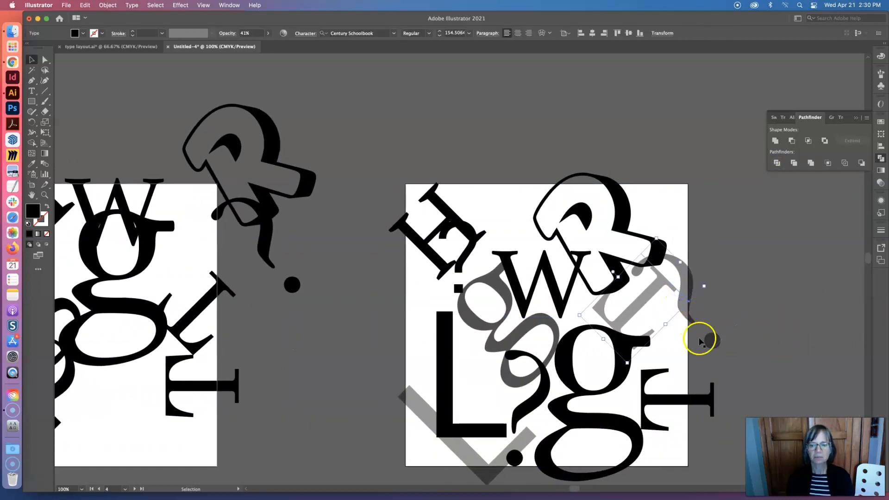
click(712, 342)
drag(713, 341, 702, 359)
key(super+space)
alt+super+click(667, 355)
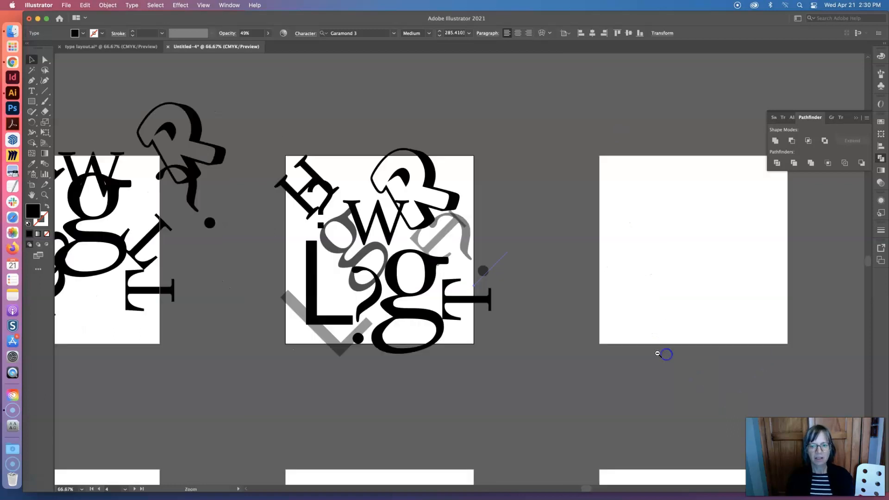
alt+super+click(523, 299)
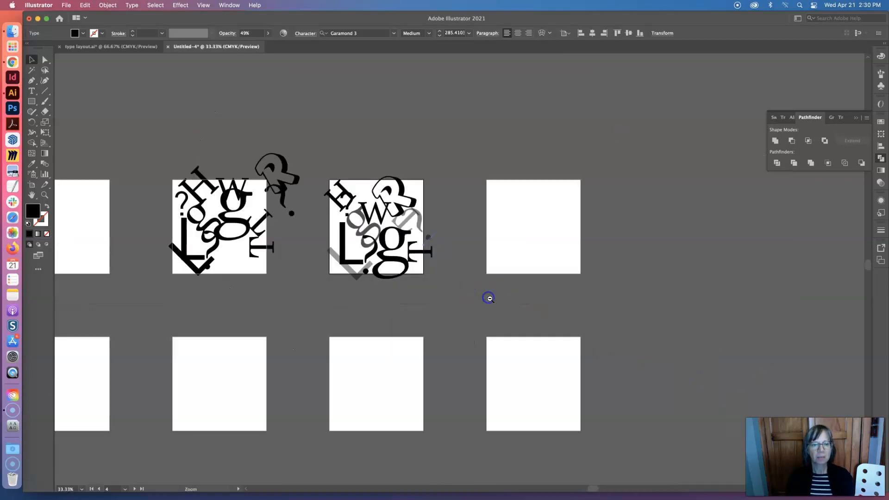
alt+super+click(489, 298)
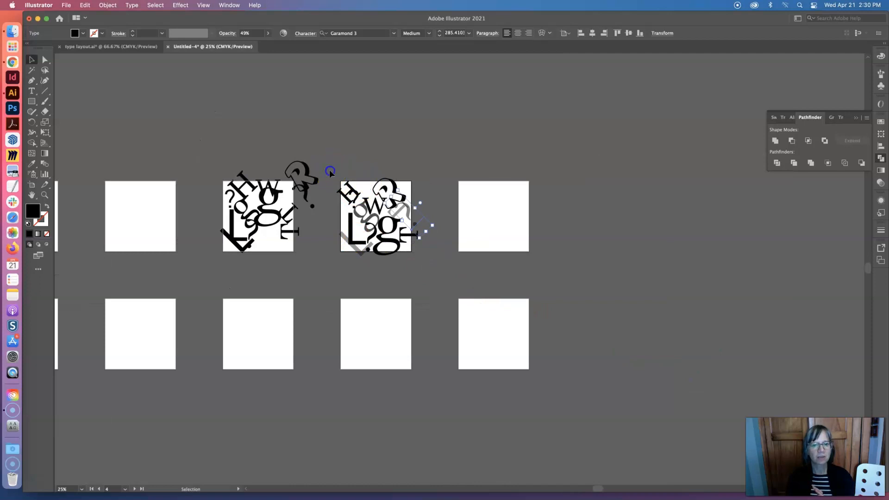
Copy all the letters on the artboard with the translucent letters and place the copy on the blank artboard directly below
click(329, 170)
click(434, 274)
key(super+c)
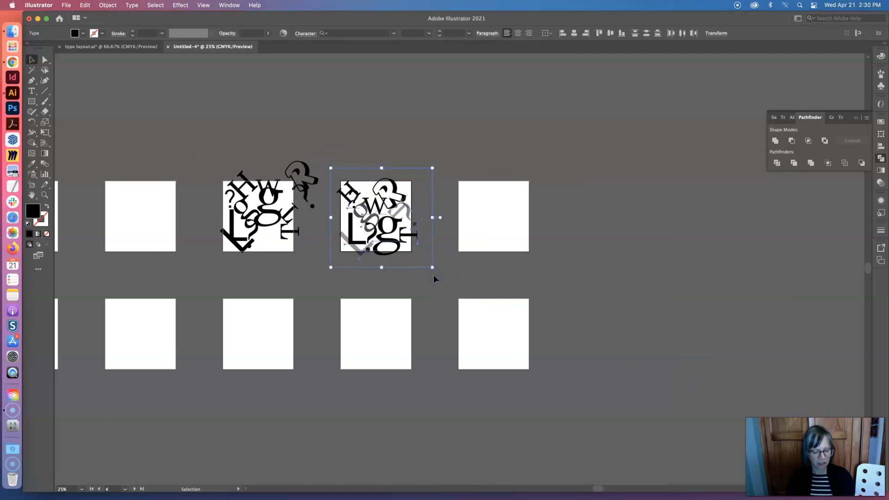
key(super+v)
drag(432, 271, 357, 328)
Spread out the copied letters: outlined R and tilted H to the preceding artboard, W to the following one, translucent question mark beyond its artboard's edge
key(super+space)
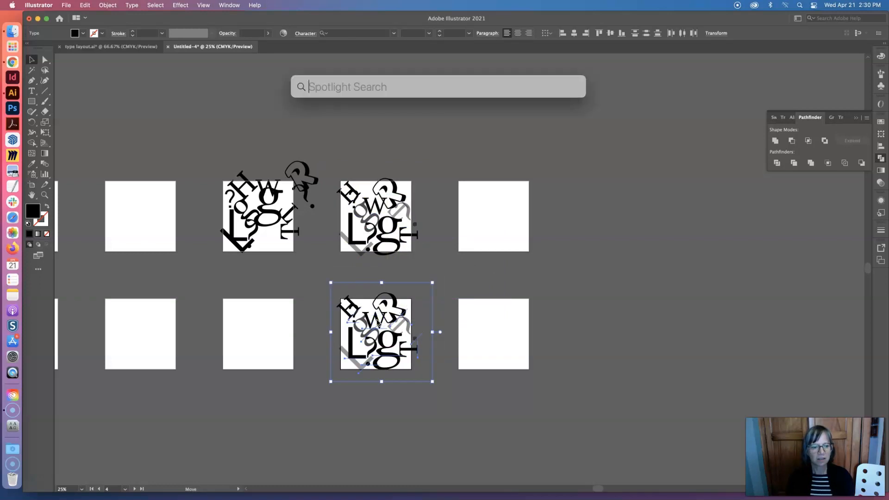
super+click(377, 320)
super+click(401, 324)
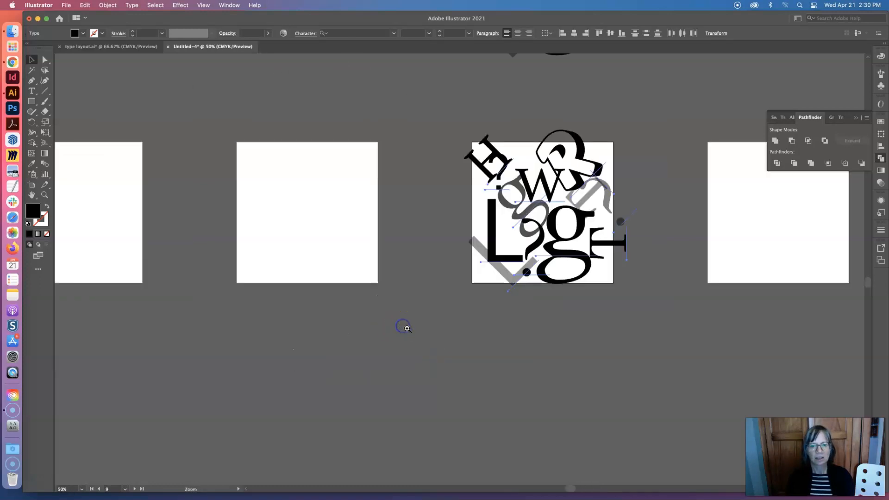
click(31, 91)
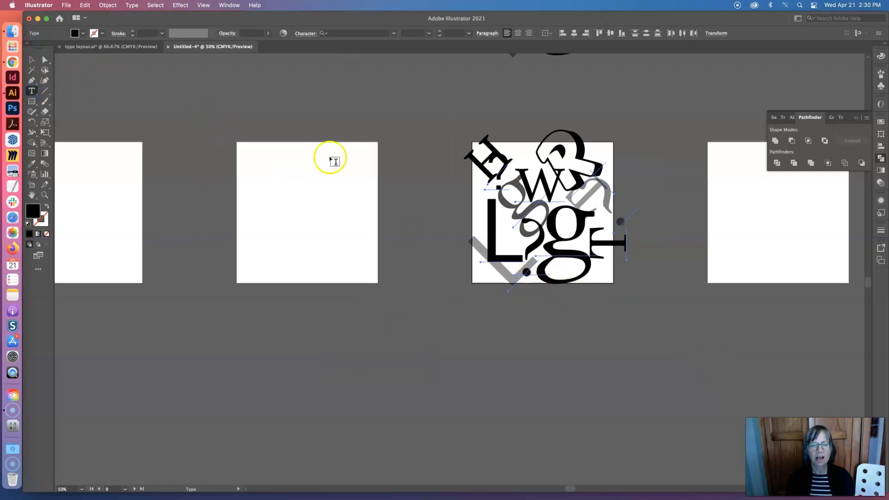
click(32, 60)
click(209, 115)
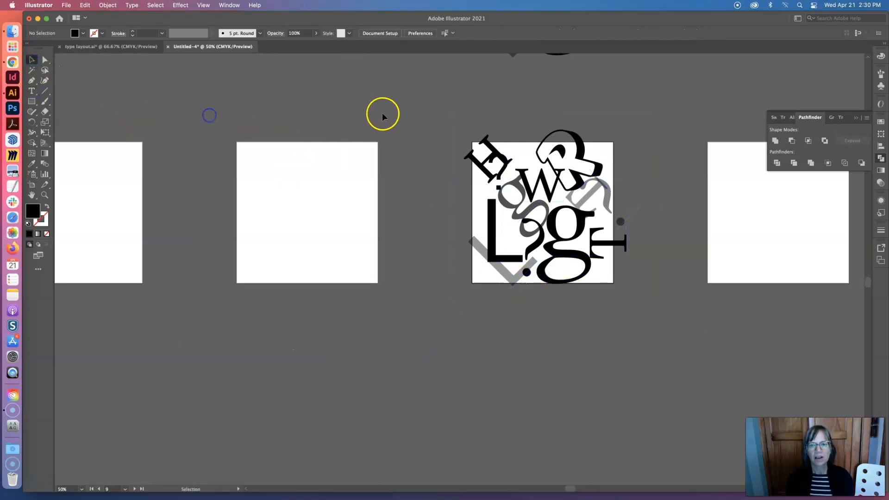
drag(567, 139, 341, 142)
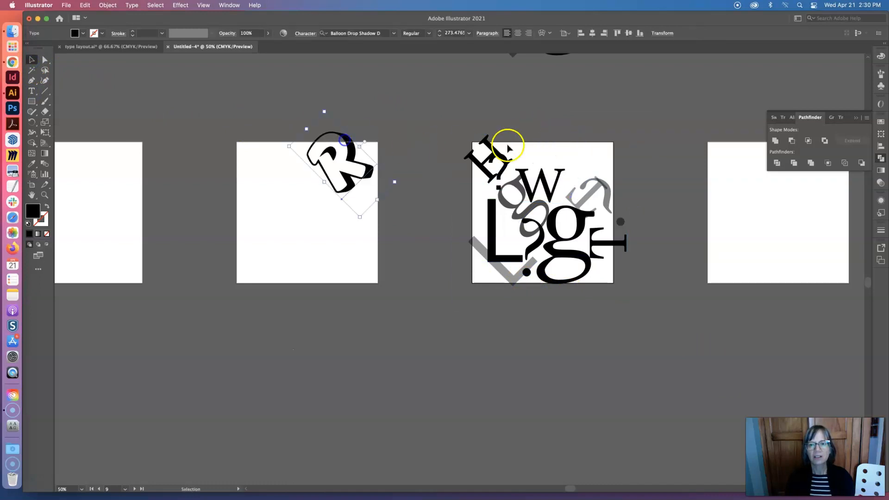
drag(494, 149, 293, 218)
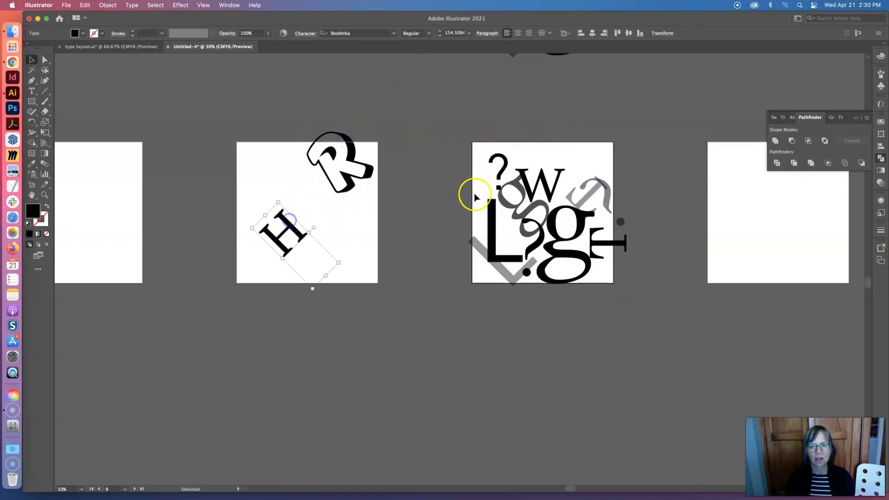
drag(549, 190, 752, 201)
drag(582, 188, 632, 192)
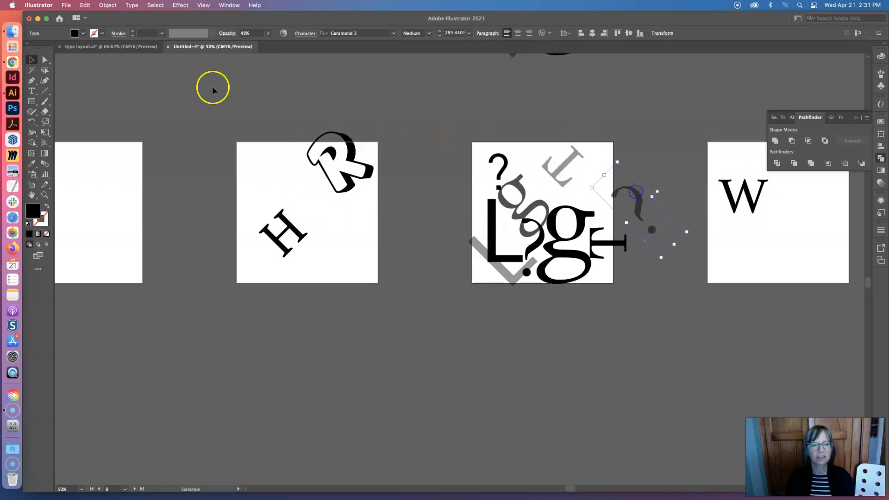
Replace the translucent tilted T near the artboard's upper edge with a P
click(31, 91)
drag(578, 158, 579, 180)
text(P)
key(super+z)
double_click(569, 172)
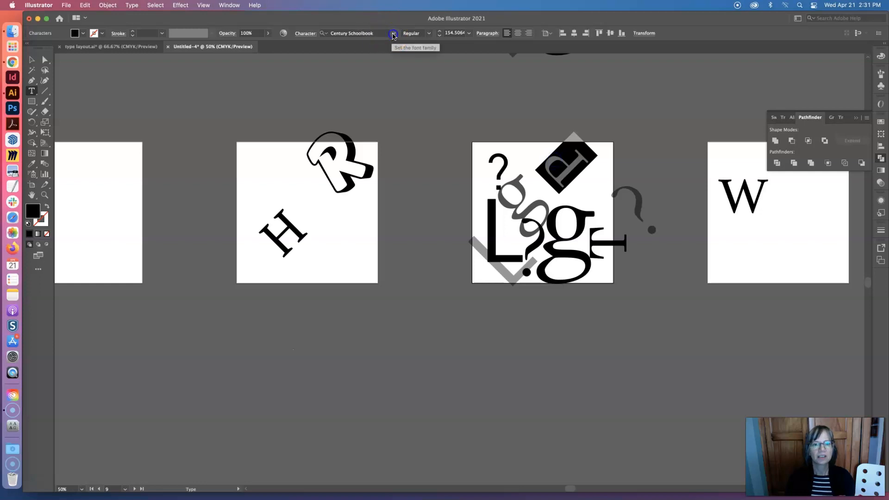
Set the translucent P's font to Anisette Std Petite and move the letter slightly down and to the left
click(393, 34)
scroll(372, 244, down, 5)
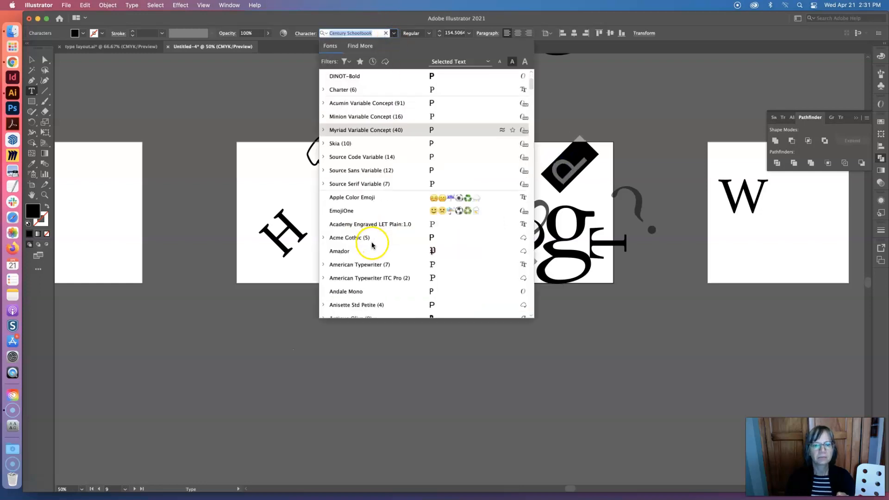
click(350, 251)
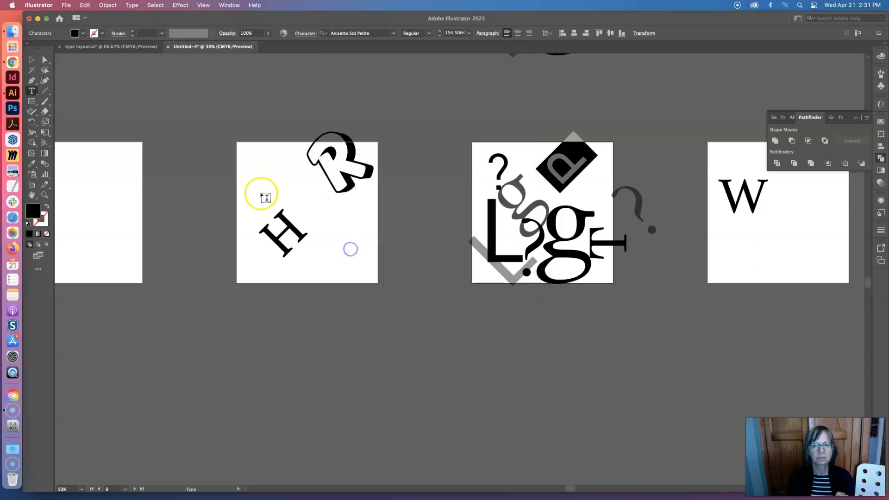
click(31, 59)
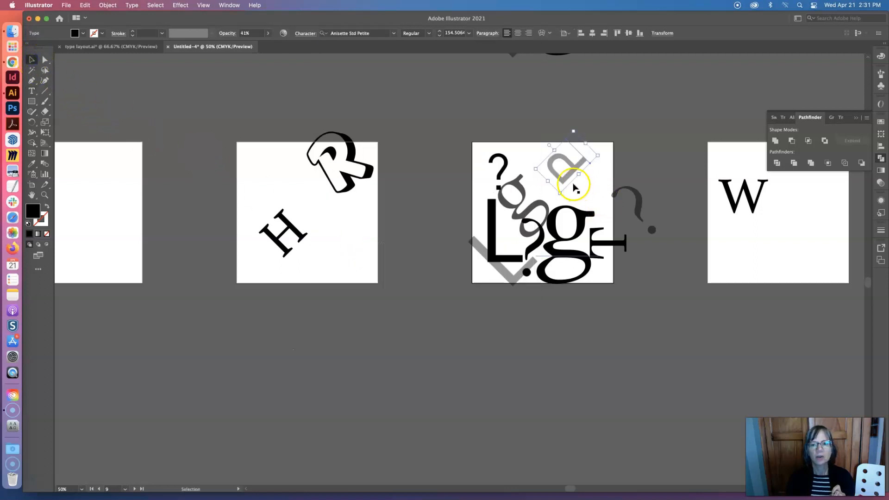
drag(576, 160, 570, 172)
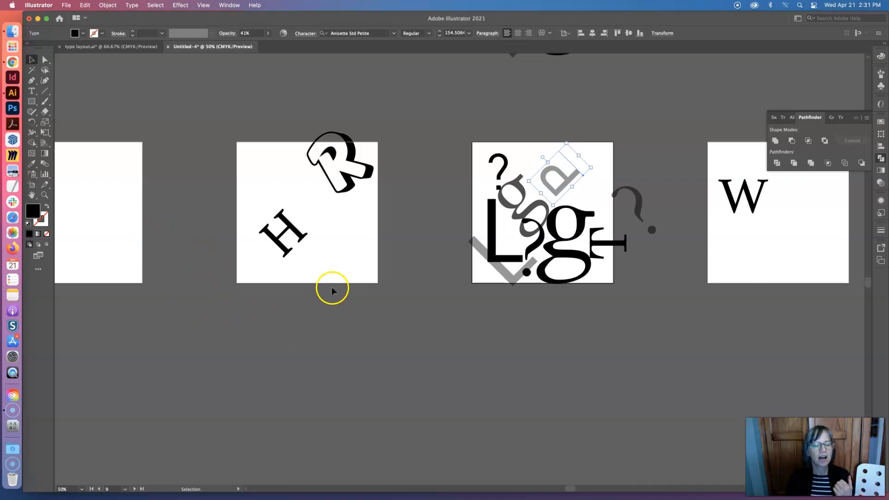
Switch to the active fonts in Creative Cloud and deactivate the Black style of Acme Gothic
click(392, 35)
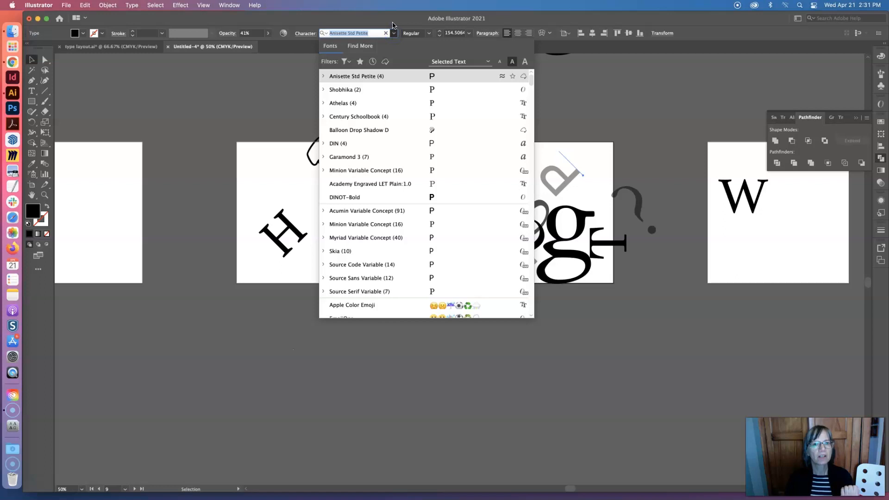
key(Escape)
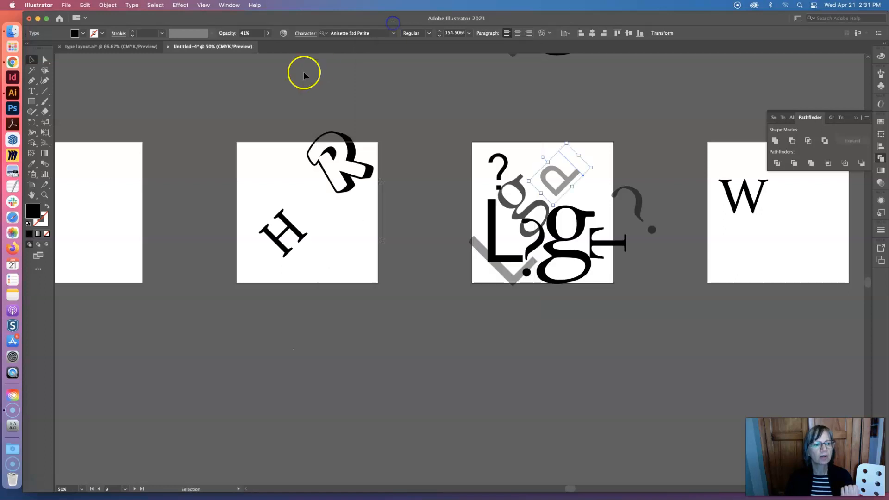
click(11, 397)
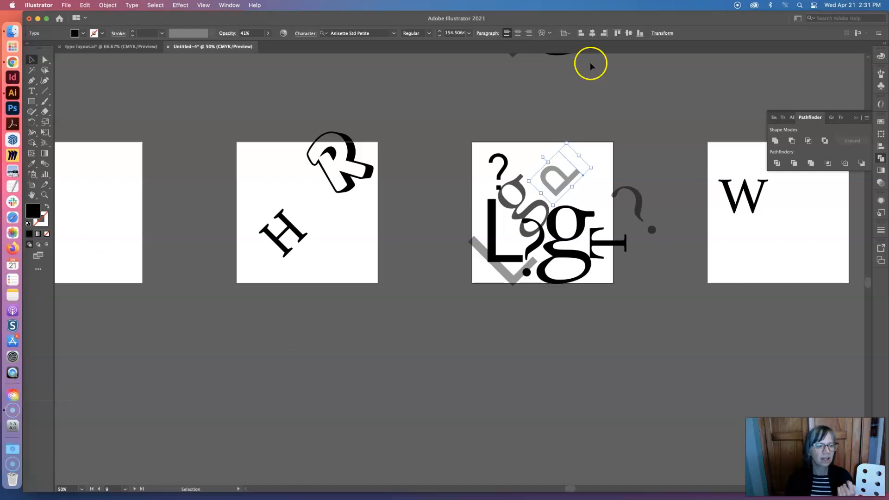
click(756, 6)
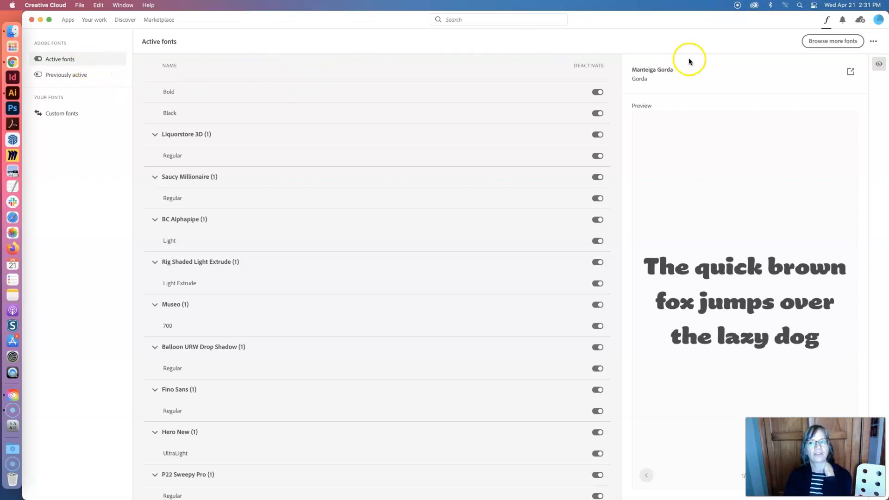
scroll(377, 355, down, 1)
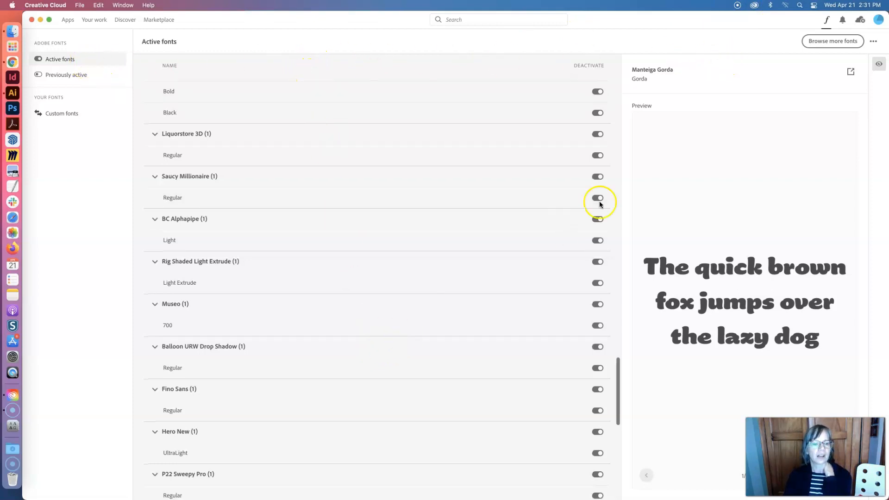
click(598, 113)
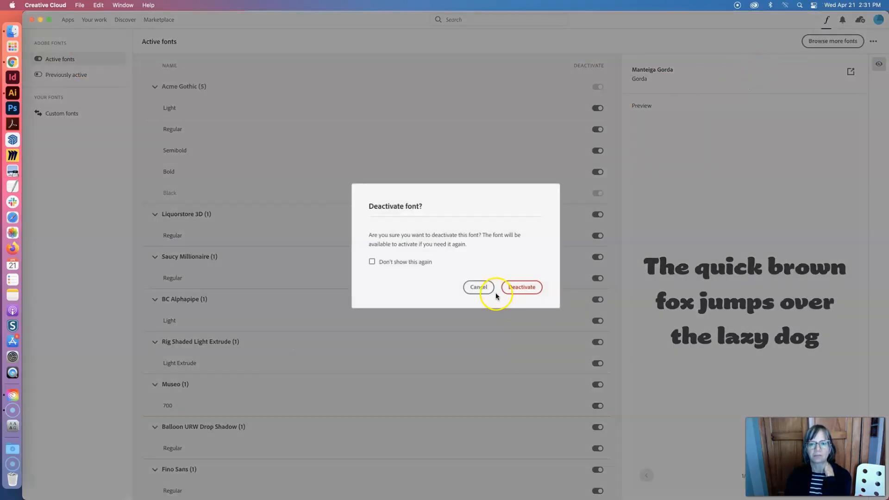
click(533, 293)
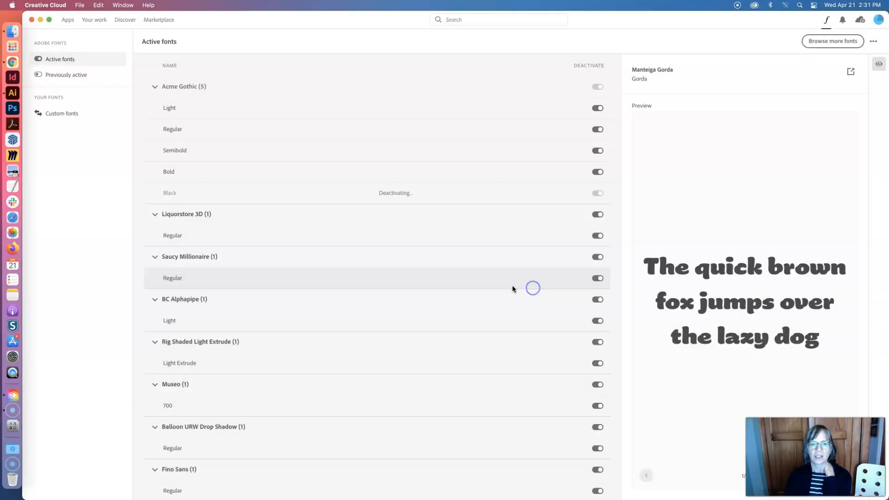
Open the Adobe Fonts website from Creative Cloud to browse more fonts, and close the duplicate browser tab
click(834, 43)
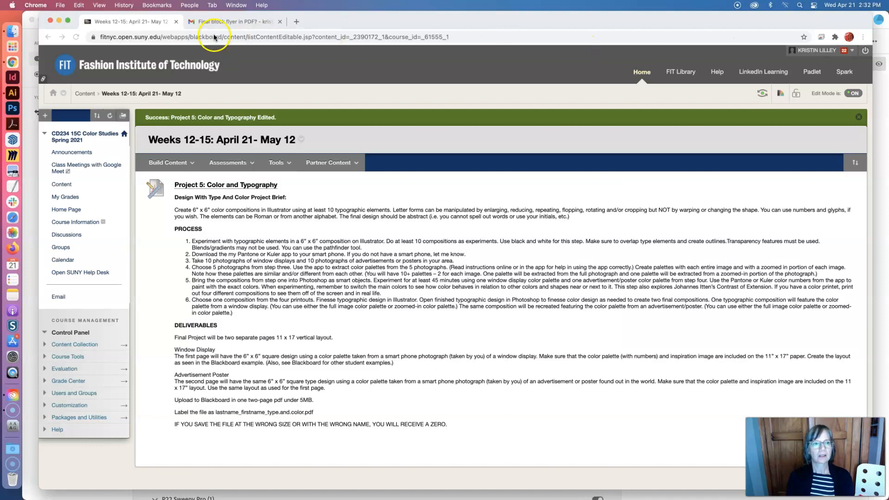
click(754, 6)
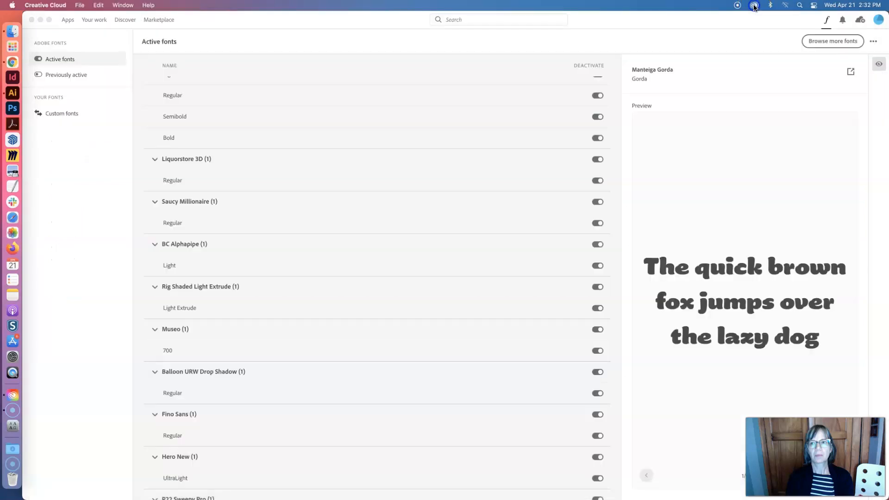
click(832, 41)
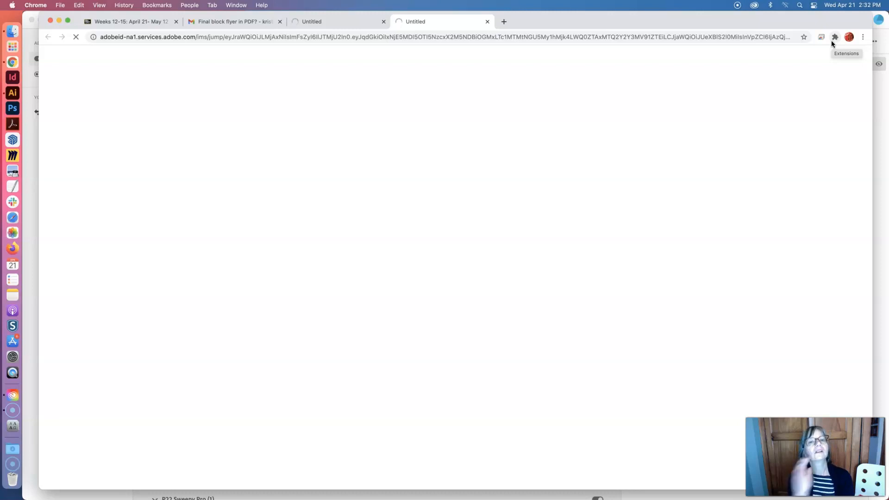
click(487, 21)
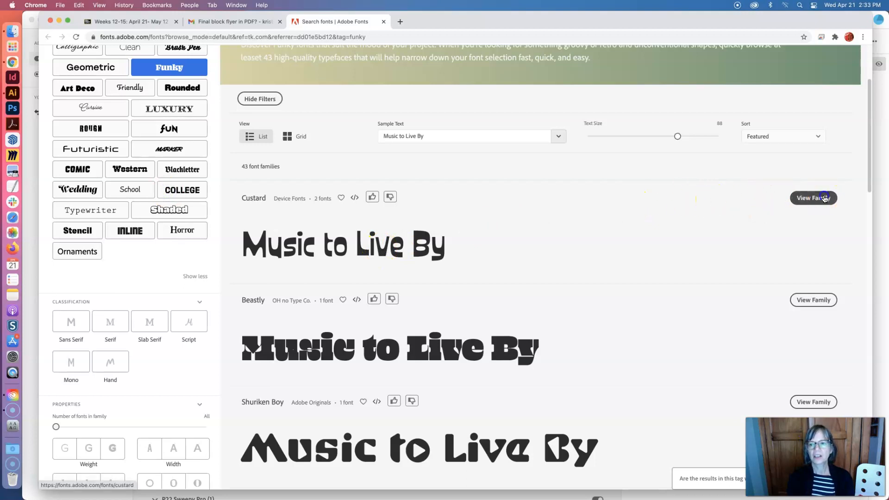
View the Custard family among the Funky fonts and activate Custard Regular
click(825, 198)
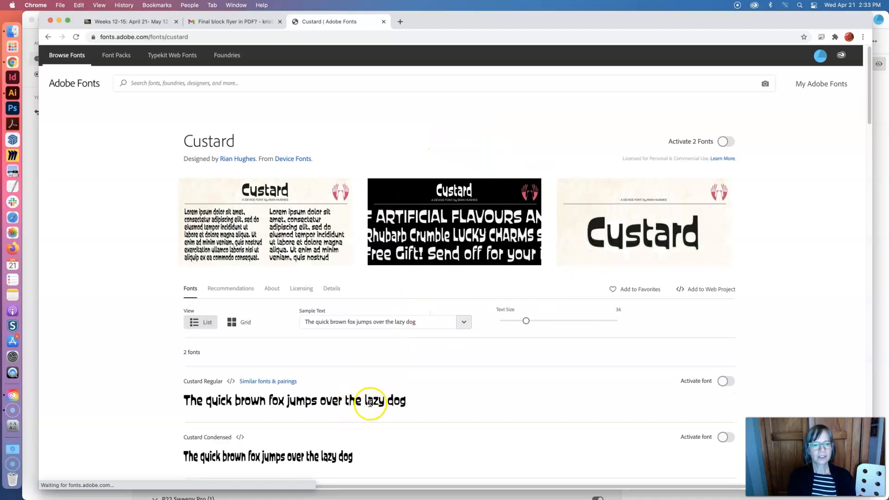
scroll(417, 406, down, 1)
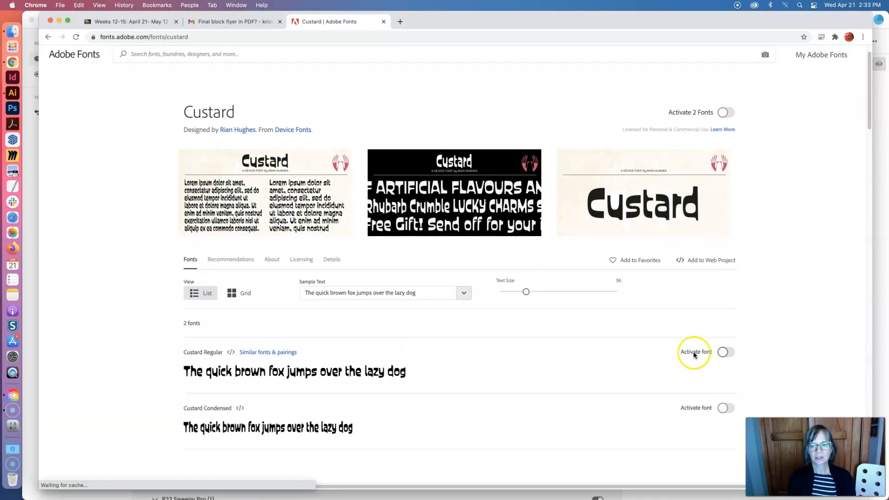
click(725, 352)
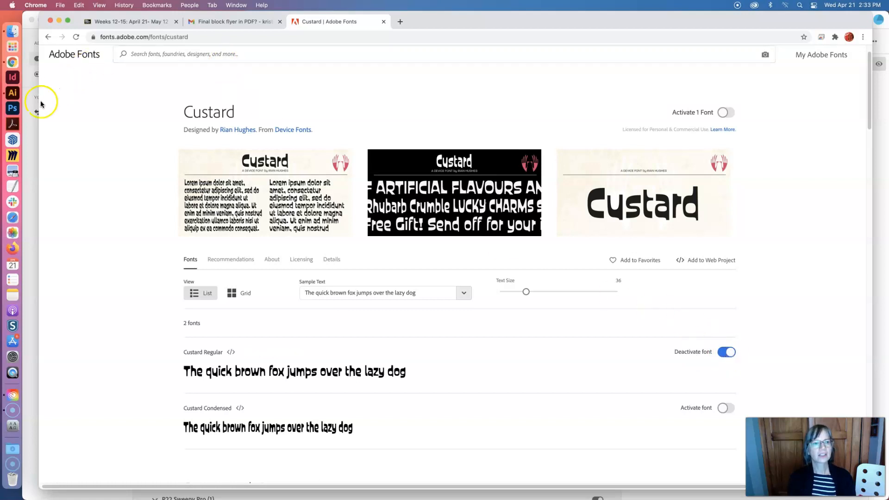
Return to Illustrator, minimizing the browser and Creative Cloud windows
click(11, 94)
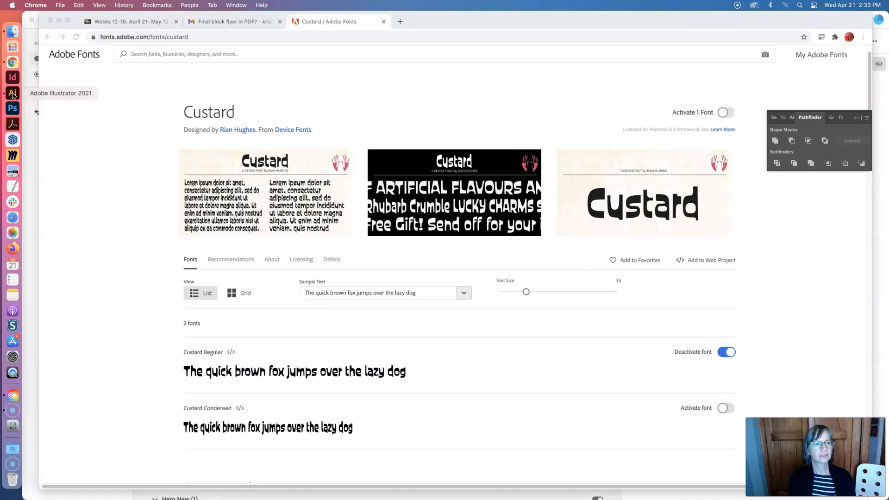
click(59, 20)
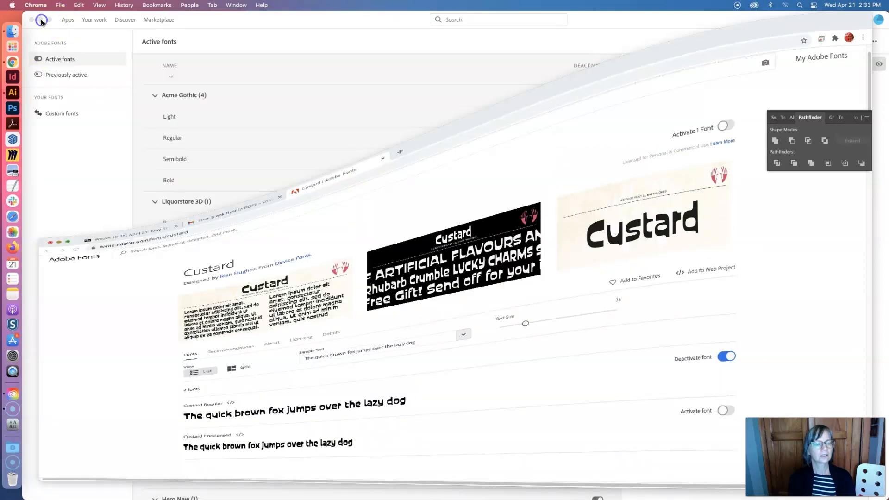
click(40, 20)
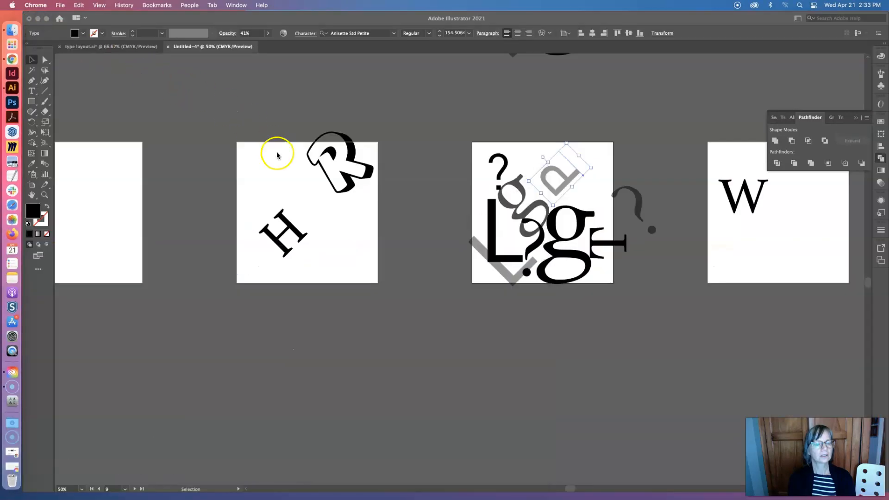
Make the Illustrator document active again and deselect the faded rotated letter on the crowded letter artboard
click(300, 219)
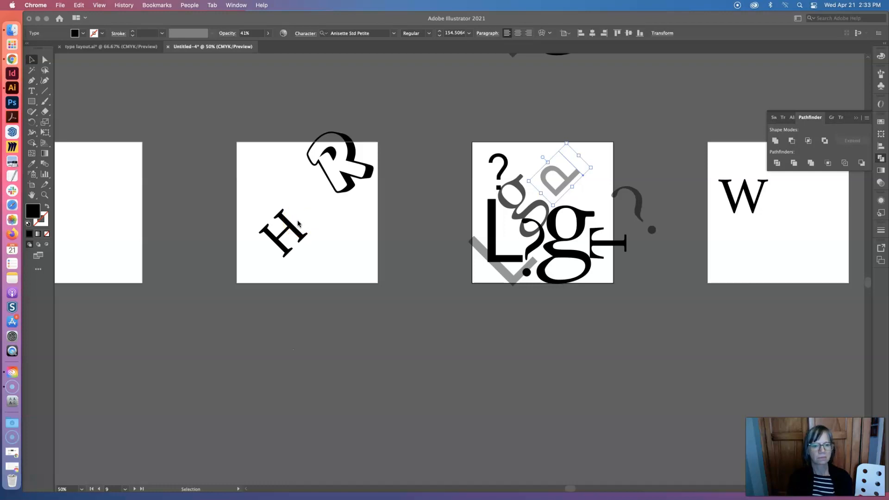
click(289, 215)
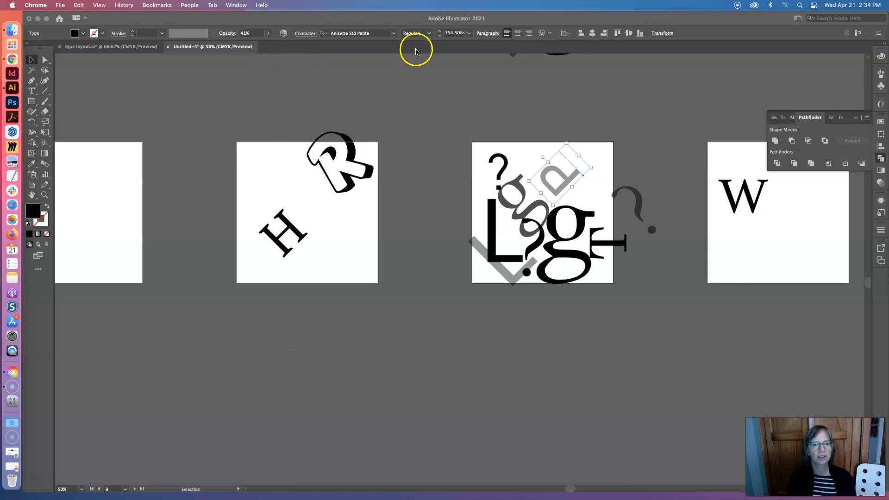
click(382, 66)
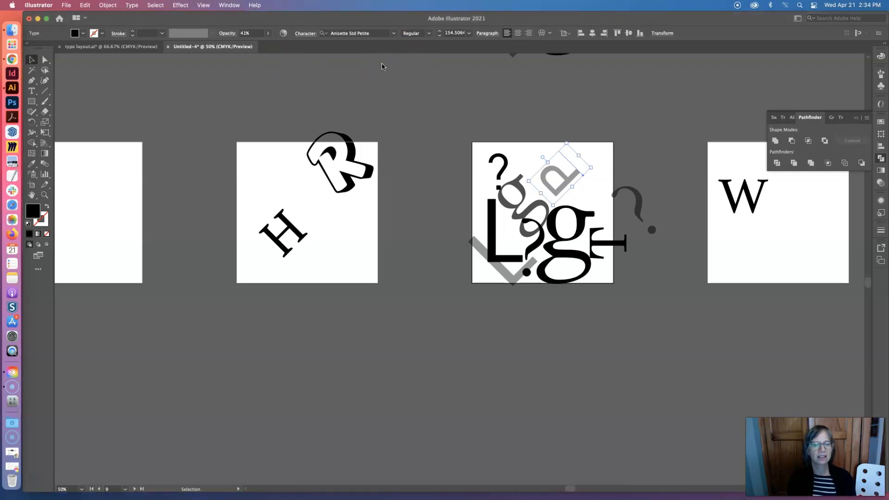
key(super+shift+a)
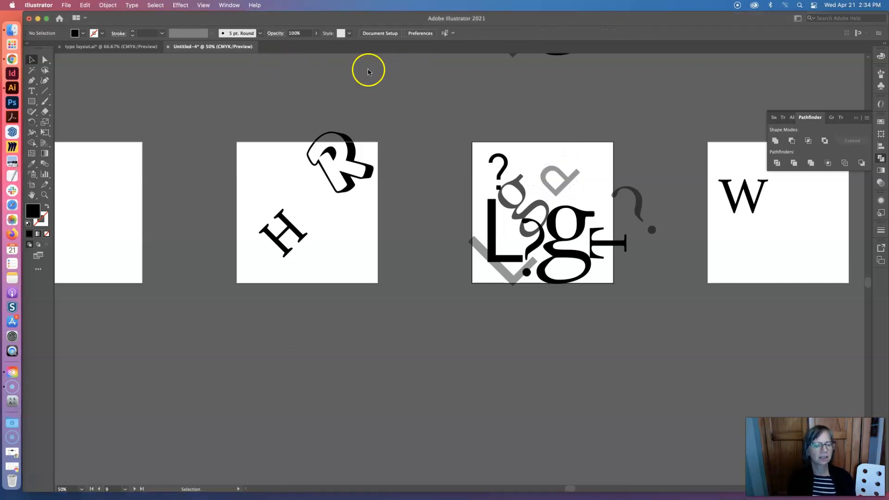
Change the font of the rotated H below the outlined R to Custard Regular and select the letter as an object
click(31, 91)
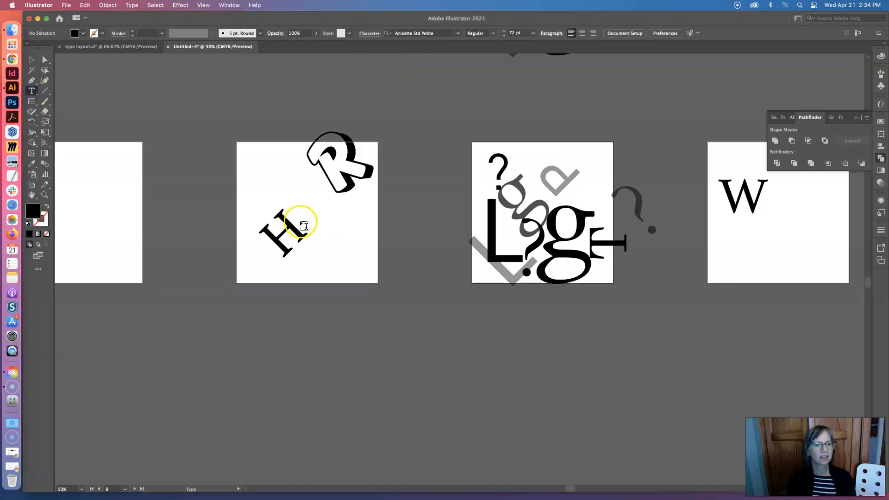
double_click(300, 226)
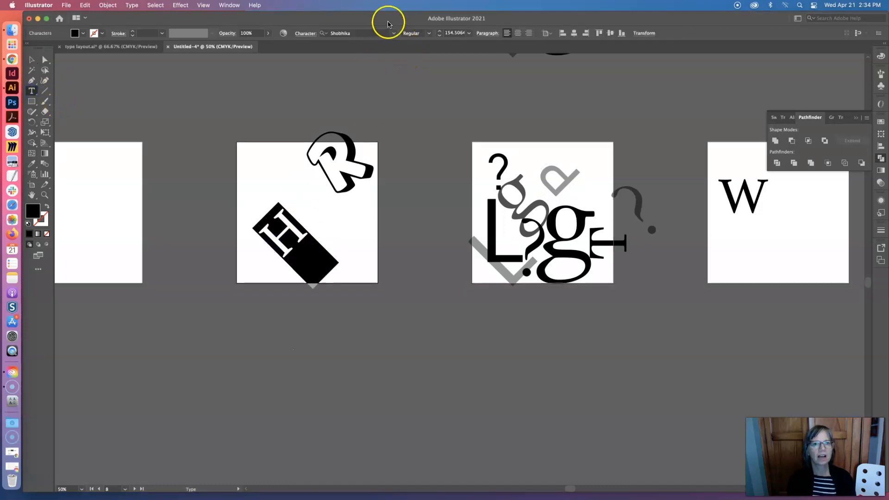
click(394, 34)
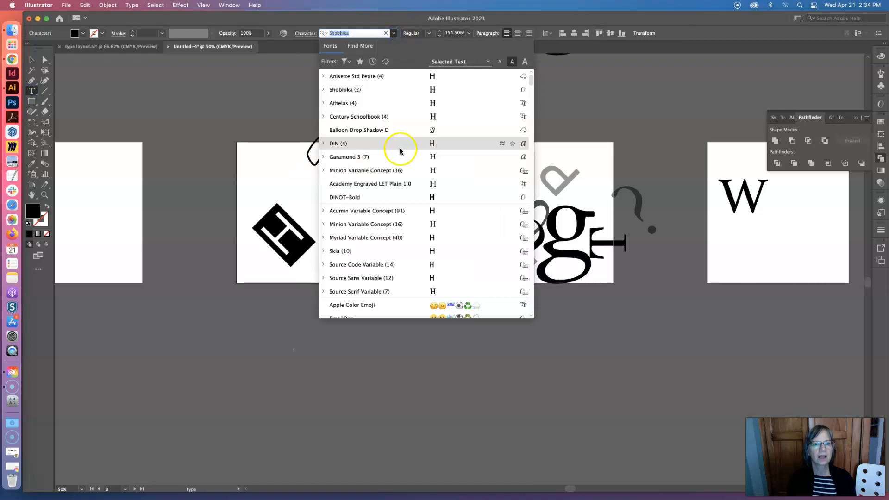
scroll(397, 238, down, 10)
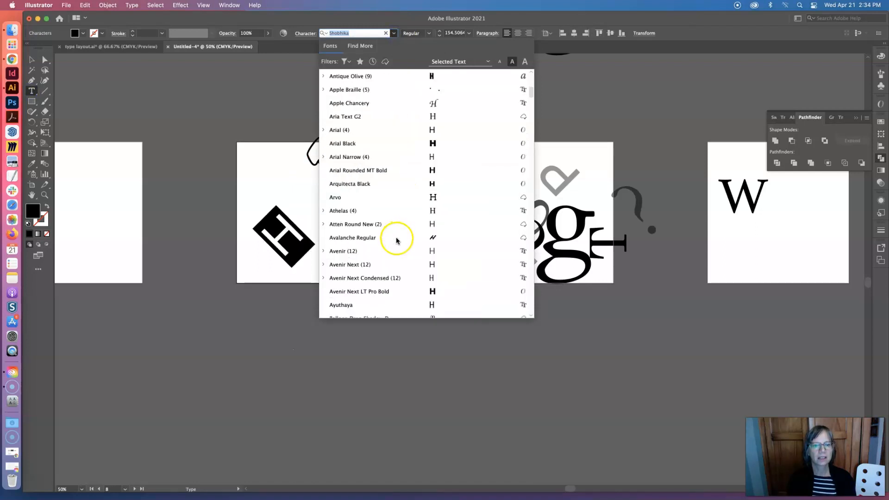
scroll(397, 240, down, 8)
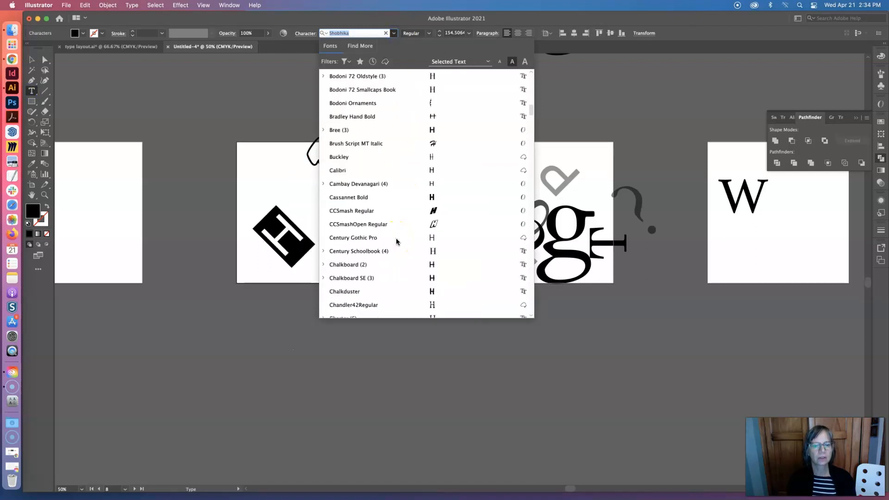
scroll(397, 240, down, 3)
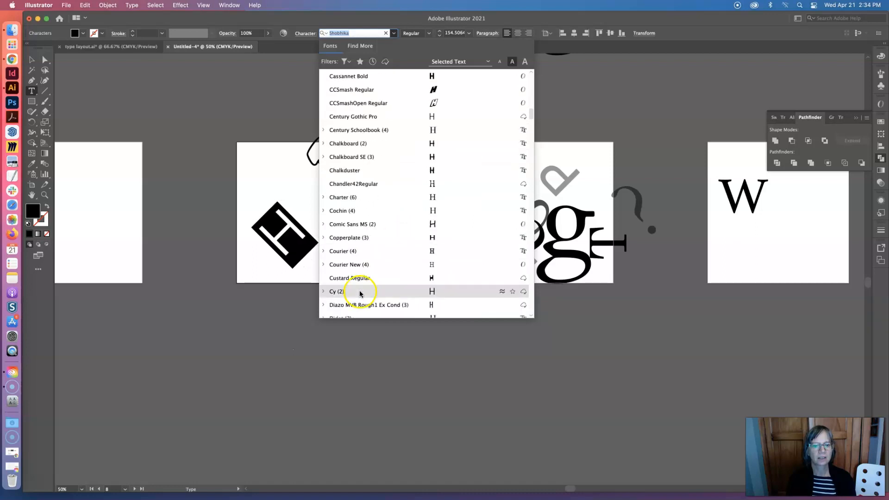
scroll(365, 283, up, 1)
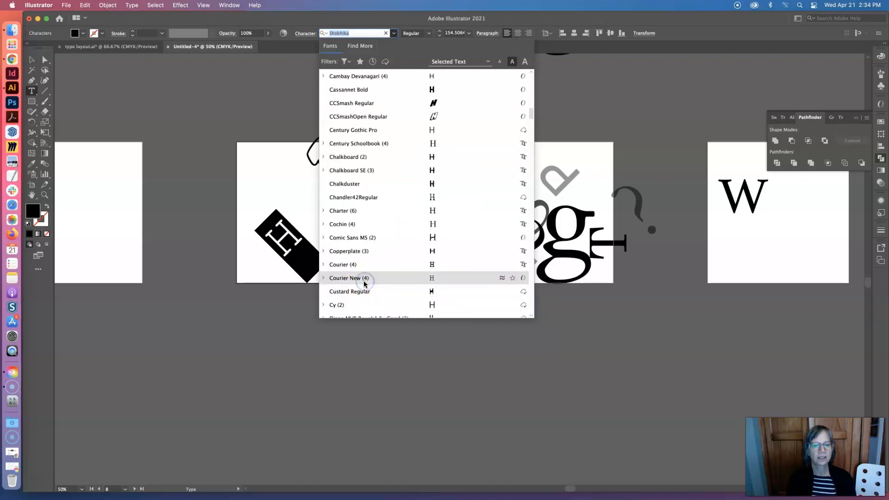
click(362, 291)
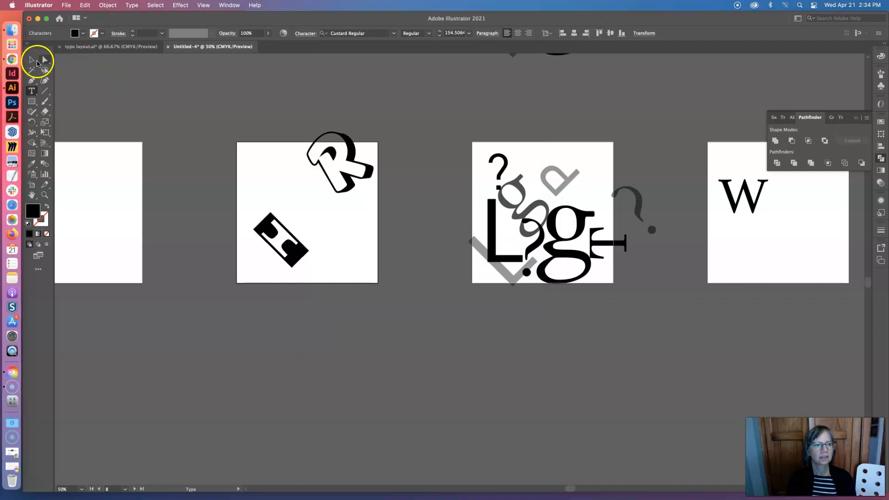
click(32, 60)
click(207, 199)
click(286, 236)
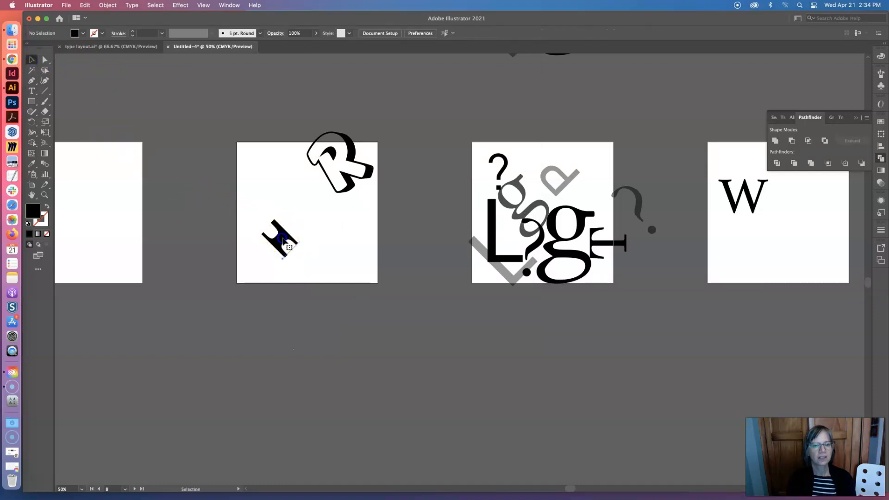